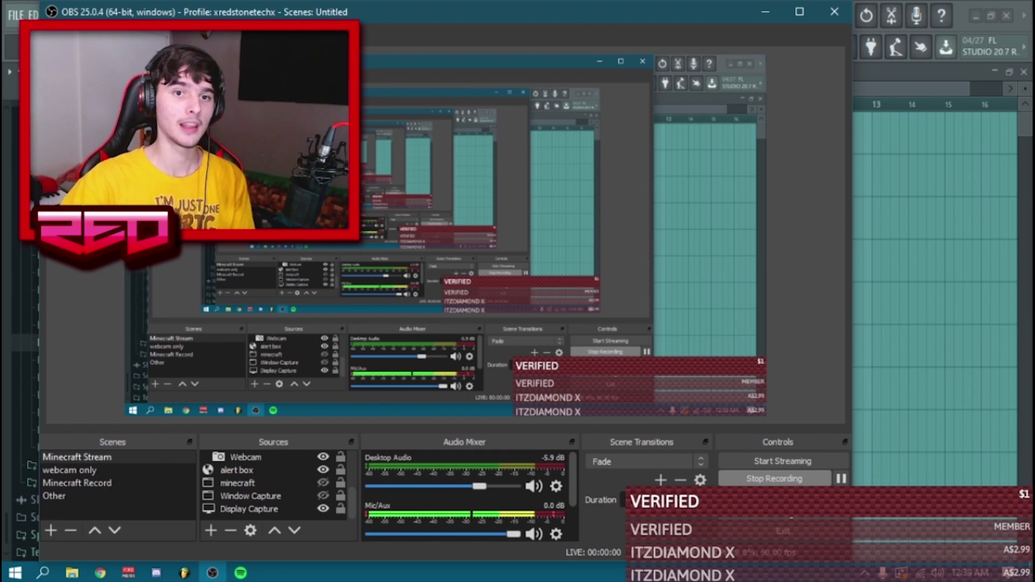
{"action": "left_click_drag", "start_coordinate": [701, 15], "coordinate": [730, 48]}
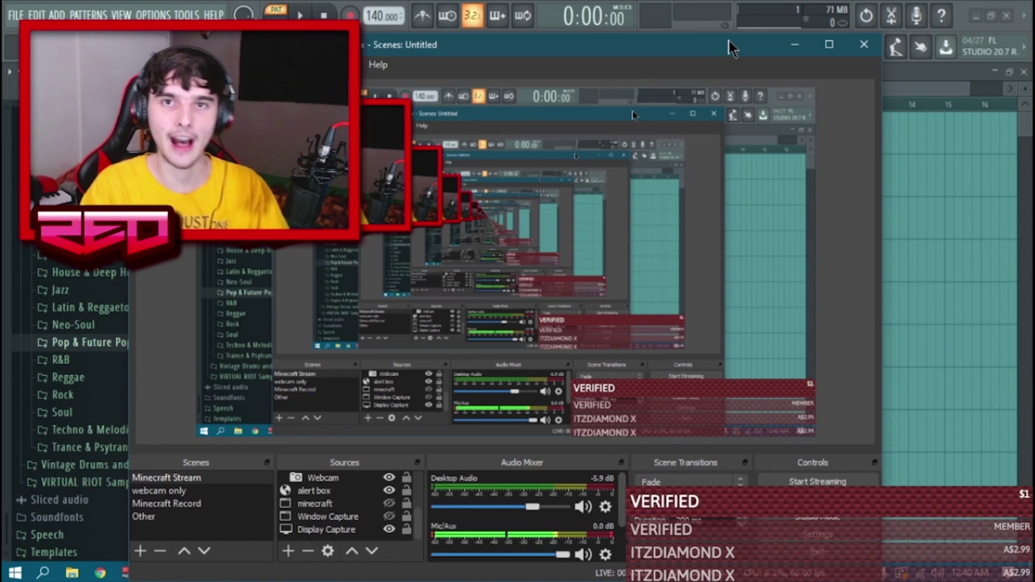
{"action": "mouse_move", "coordinate": [674, 382]}
{"action": "left_mouse_down"}
{"action": "mouse_move", "coordinate": [485, 252]}
{"action": "mouse_move", "coordinate": [588, 295]}
{"action": "mouse_move", "coordinate": [807, 491]}
{"action": "mouse_move", "coordinate": [848, 460]}
{"action": "mouse_move", "coordinate": [672, 400]}
{"action": "left_mouse_up"}
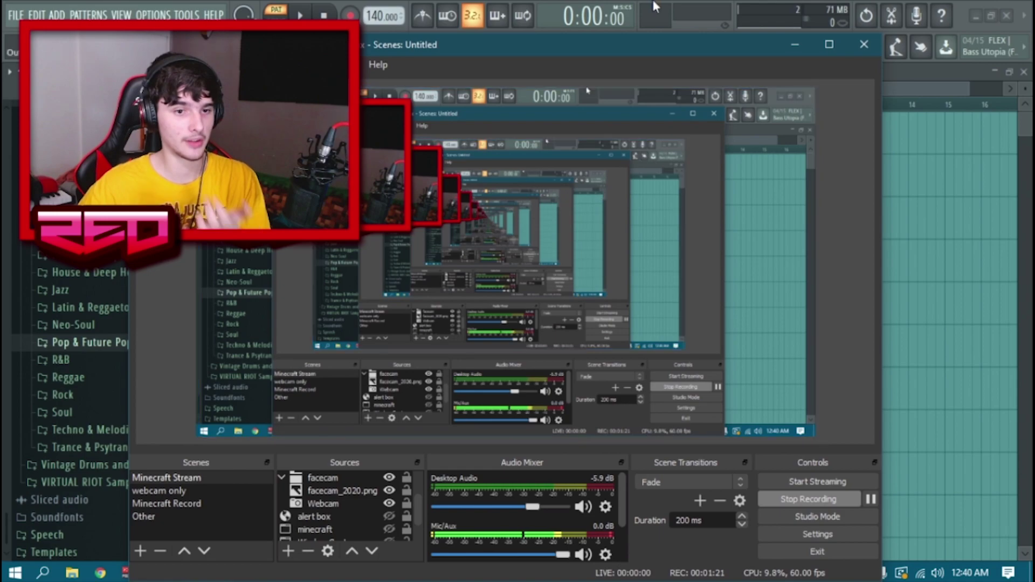
Open the songs folder in File Explorer and play the track "Dirtless mp3 instr".
{"action": "left_click", "coordinate": [72, 573]}
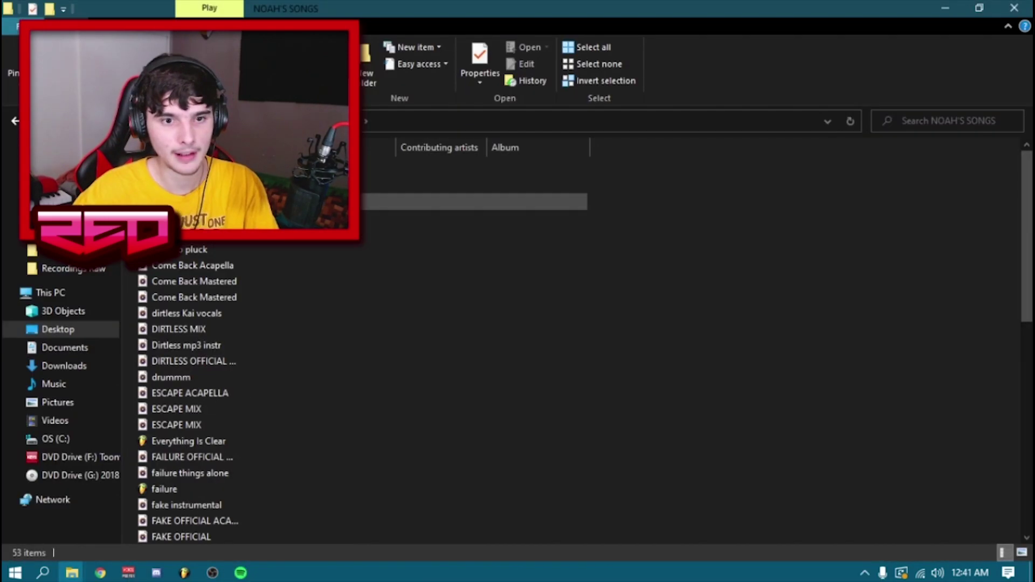
{"action": "double_click", "coordinate": [474, 186]}
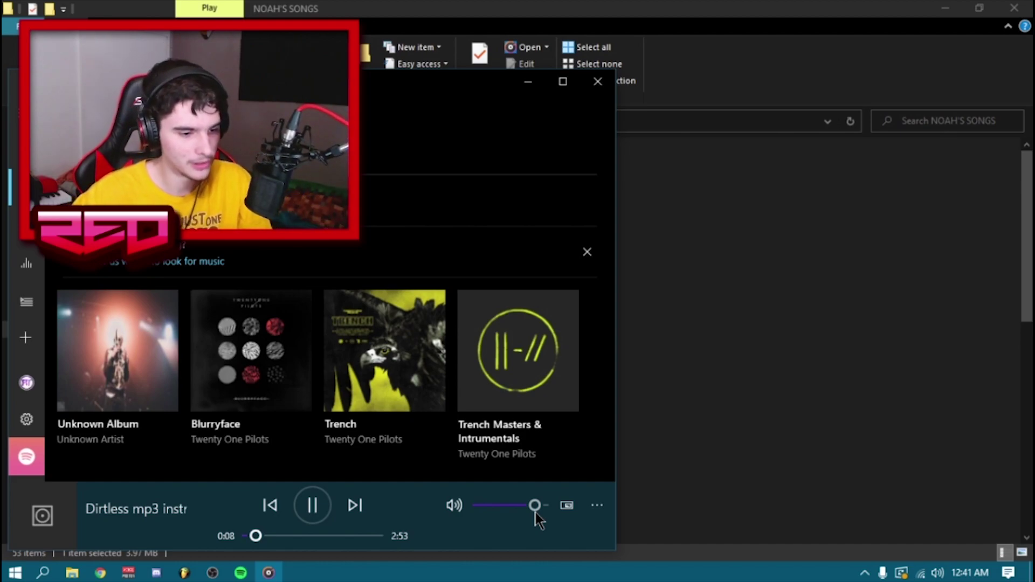
Lower the Desktop Audio level in OBS to -6.6 dB, minimise it and pause the playing song.
{"action": "left_click", "coordinate": [269, 572]}
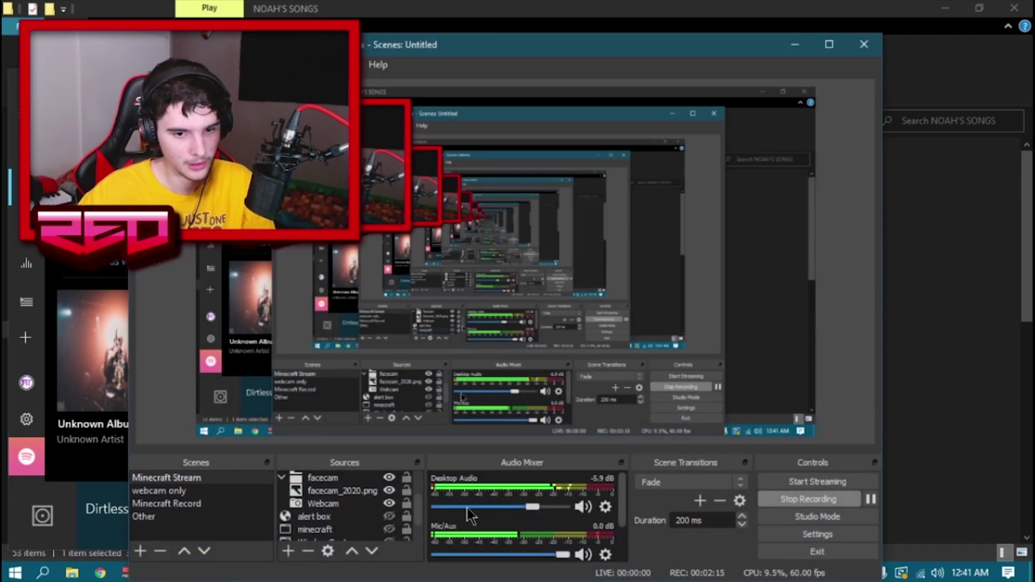
{"action": "left_click_drag", "start_coordinate": [532, 506], "coordinate": [531, 507]}
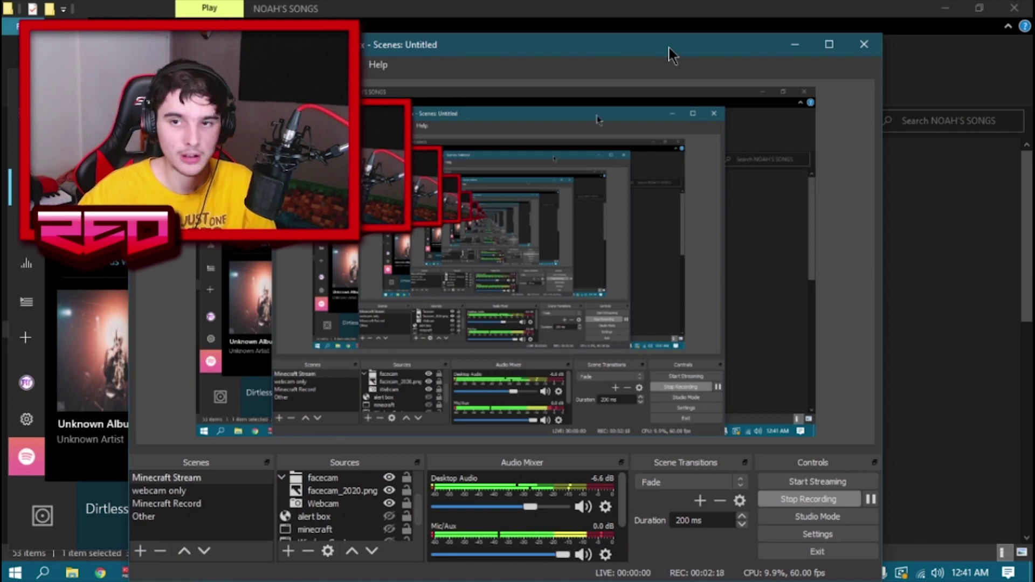
{"action": "left_click", "coordinate": [798, 50]}
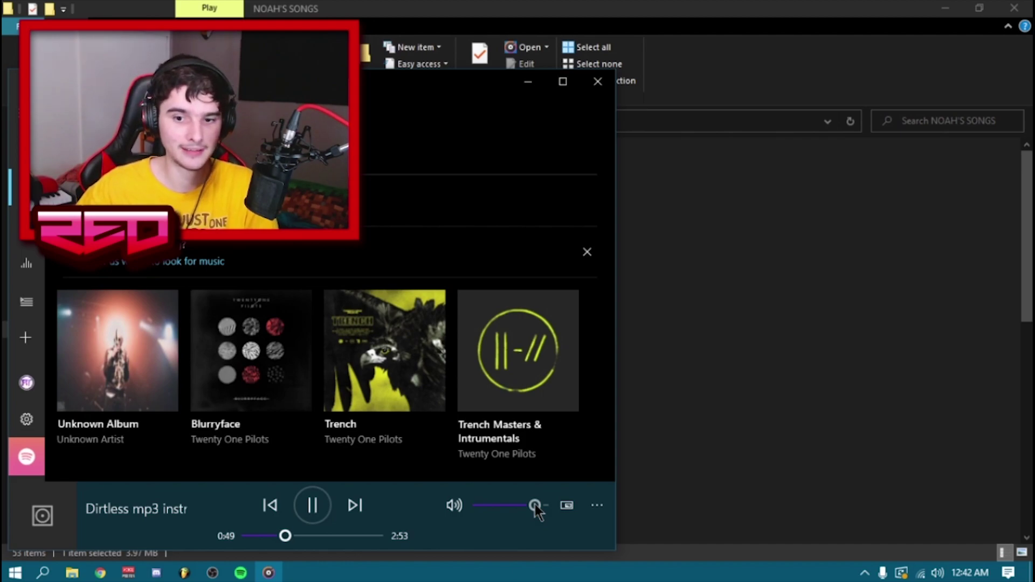
{"action": "key", "text": "space"}
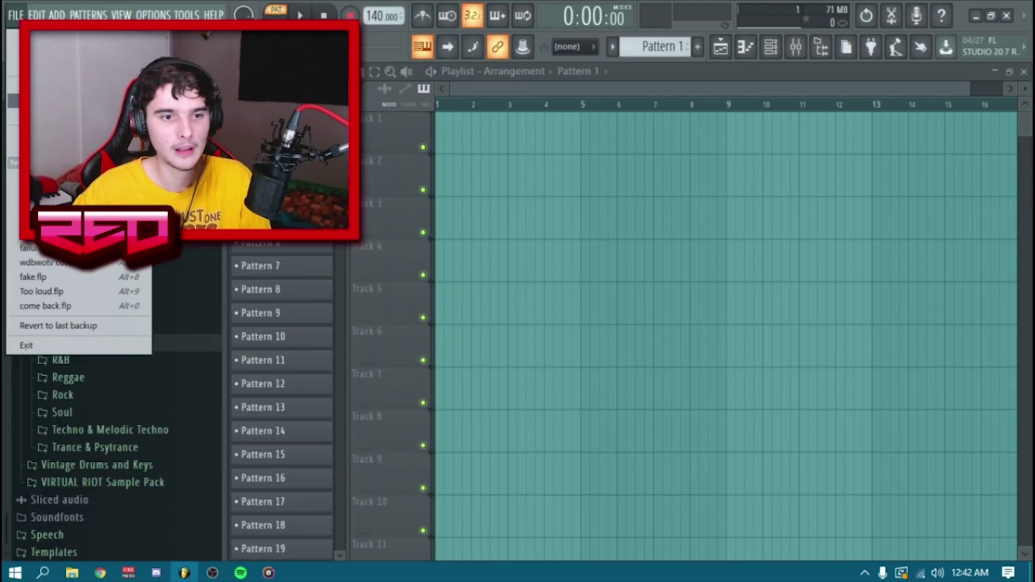
Start a new FL Studio project without saving the changes to untitled.flp, and collapse the open Sample Packs folder in the browser.
{"action": "left_click", "coordinate": [48, 67]}
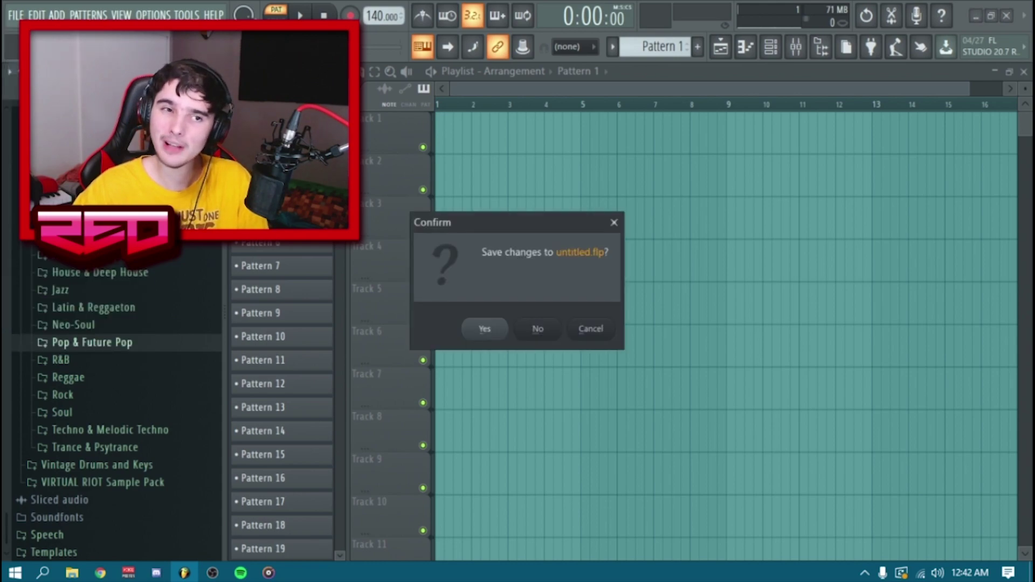
{"action": "left_click", "coordinate": [539, 328]}
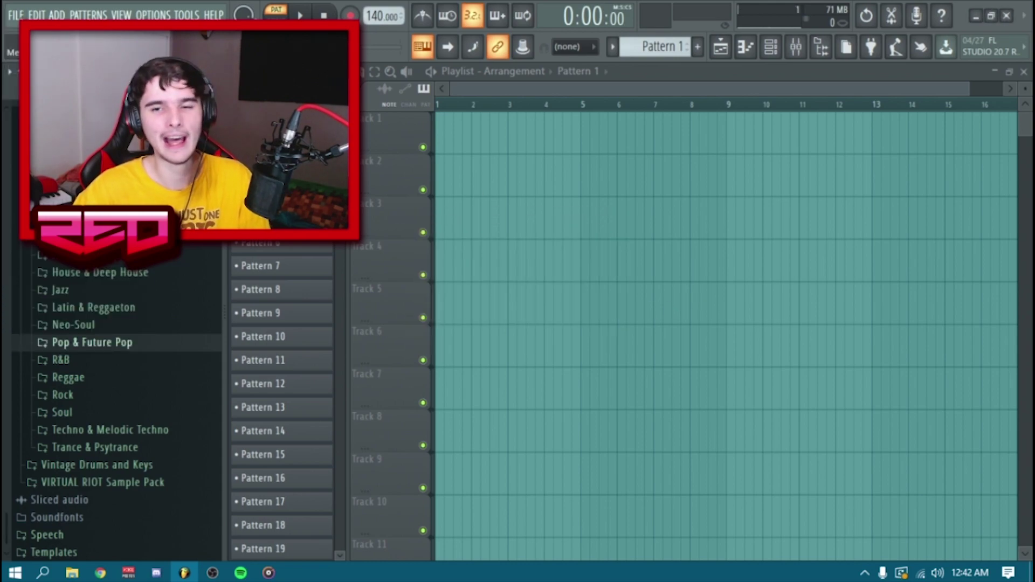
{"action": "left_click", "coordinate": [115, 342]}
{"action": "left_click", "coordinate": [43, 383]}
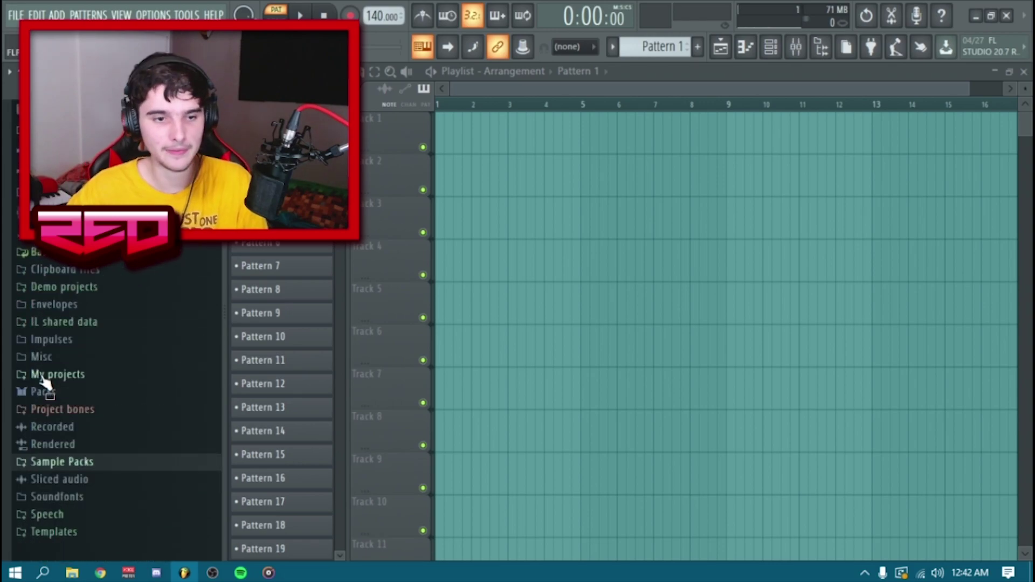
Show the channel rack and replace its reFX Nexus instrument with EZkeys from the browser's VST plugins.
{"action": "left_click", "coordinate": [771, 46]}
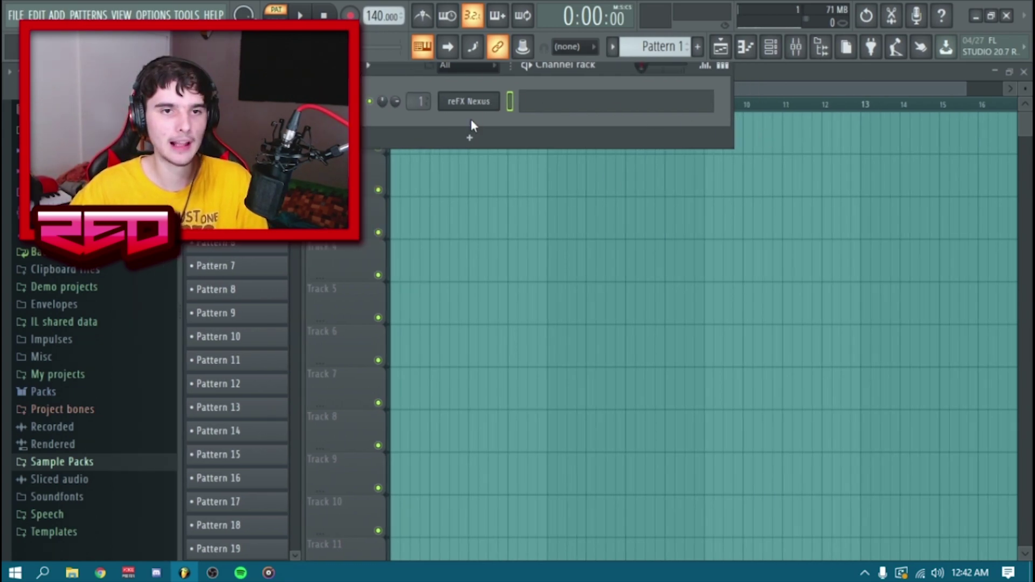
{"action": "left_click", "coordinate": [470, 138]}
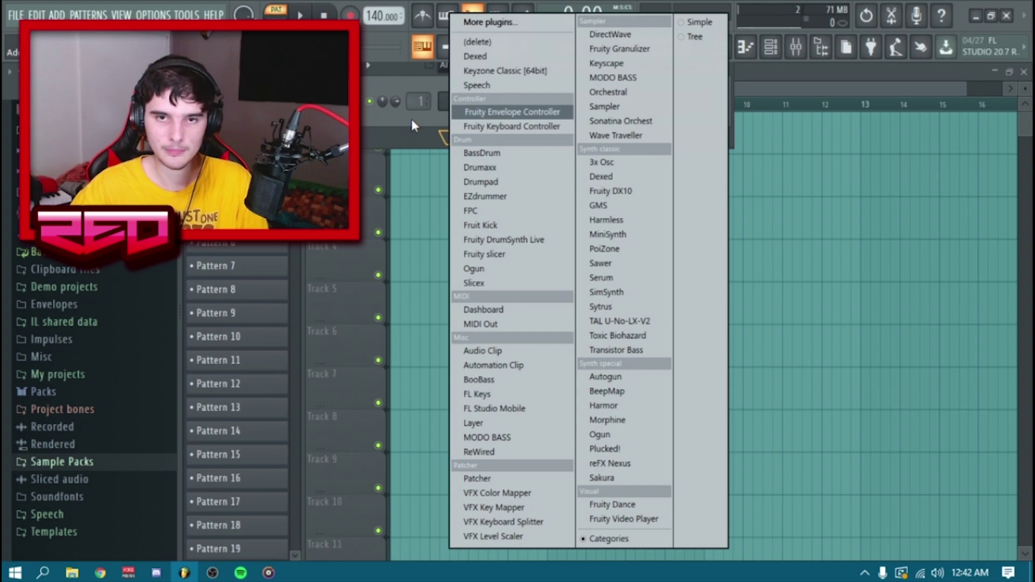
{"action": "left_click", "coordinate": [485, 22]}
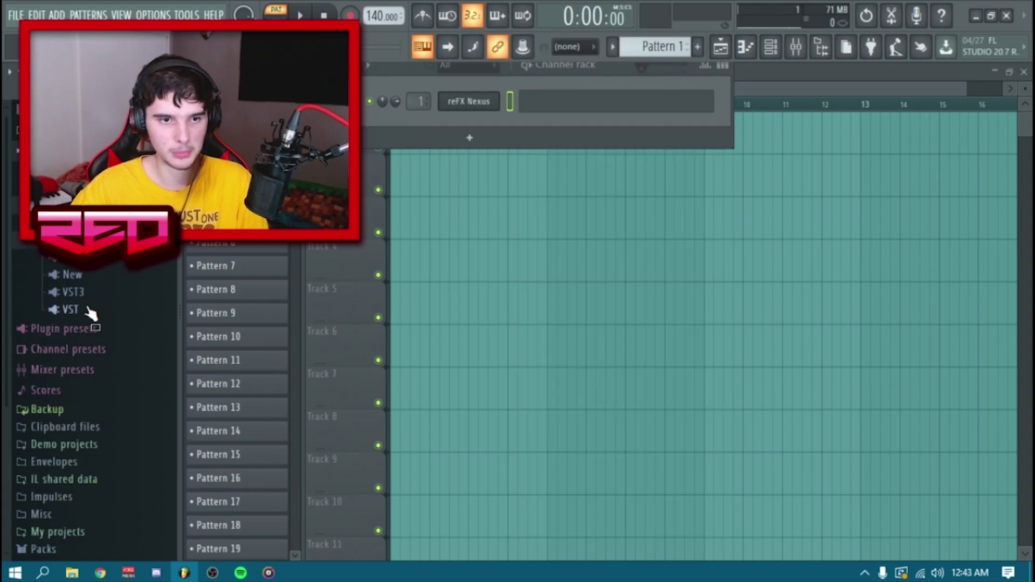
{"action": "left_click", "coordinate": [80, 311]}
{"action": "left_click_drag", "start_coordinate": [119, 351], "coordinate": [475, 110]}
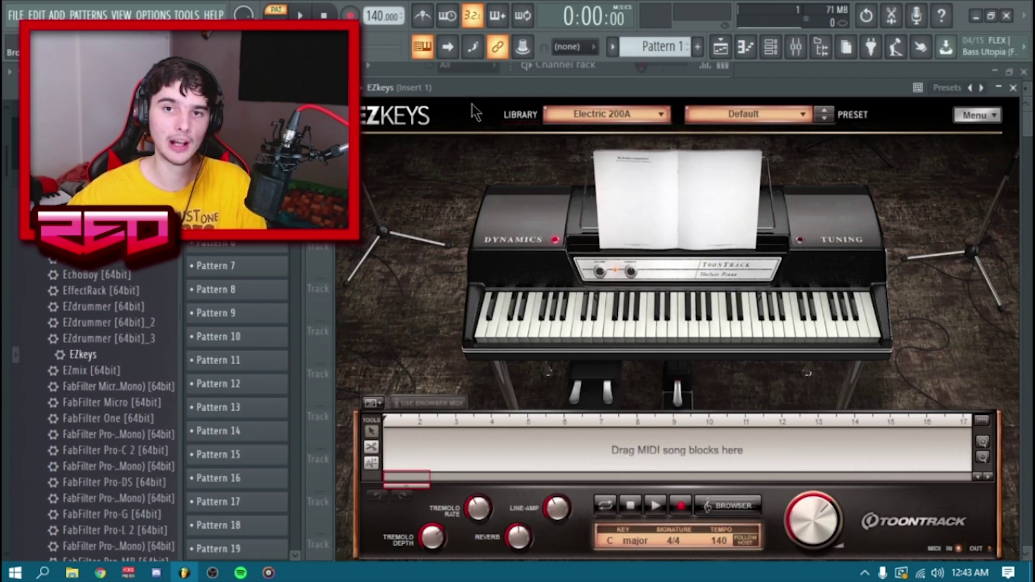
Switch the EZkeys library to Upright Piano, audition a few piano keys and close the plugin window.
{"action": "left_click", "coordinate": [597, 113]}
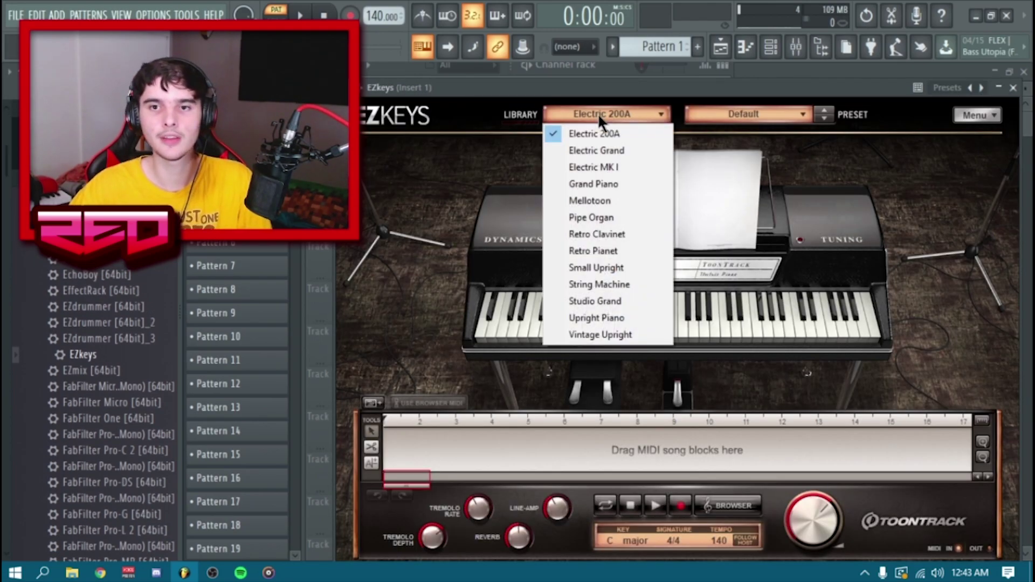
{"action": "left_click", "coordinate": [610, 318]}
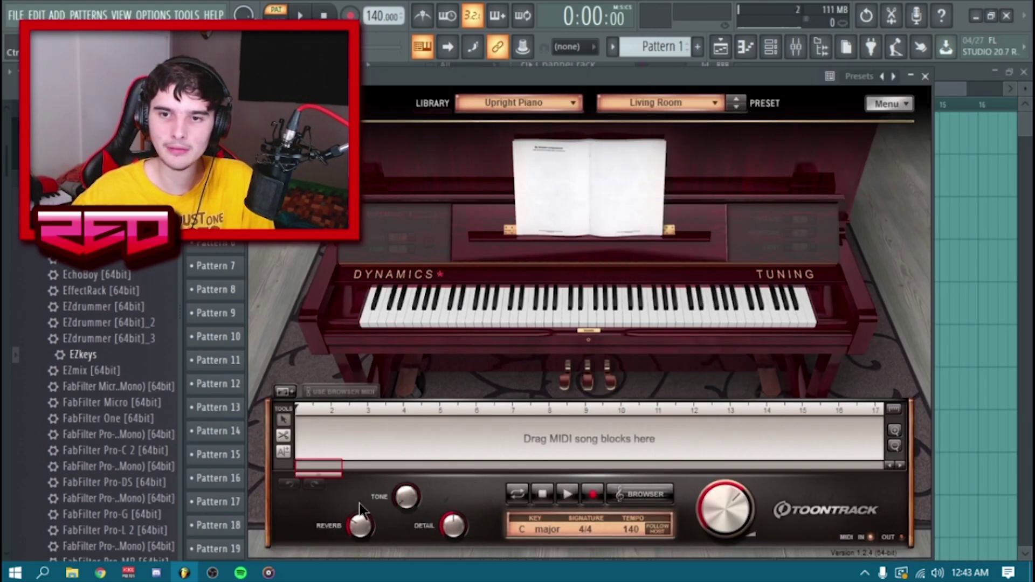
{"action": "left_click_drag", "start_coordinate": [411, 473], "coordinate": [415, 437]}
{"action": "mouse_move", "coordinate": [443, 518]}
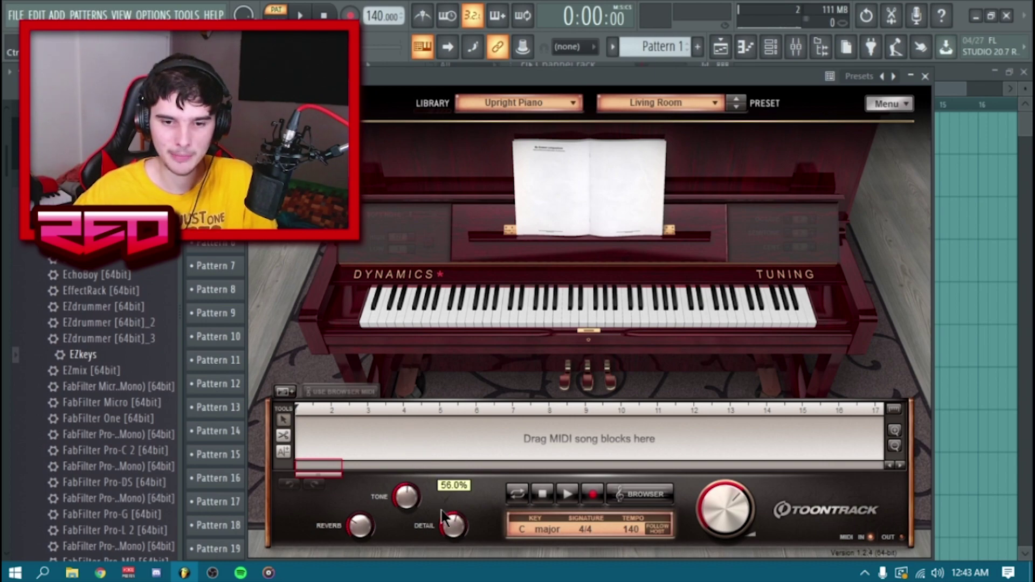
{"action": "left_click", "coordinate": [581, 308]}
{"action": "left_click", "coordinate": [611, 319]}
{"action": "left_click", "coordinate": [638, 320]}
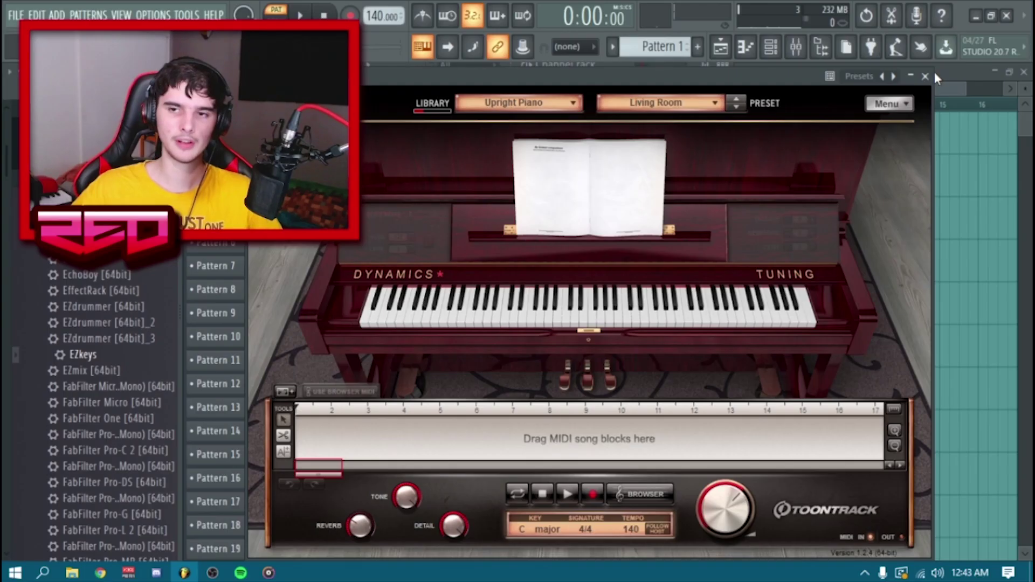
{"action": "left_click", "coordinate": [933, 73]}
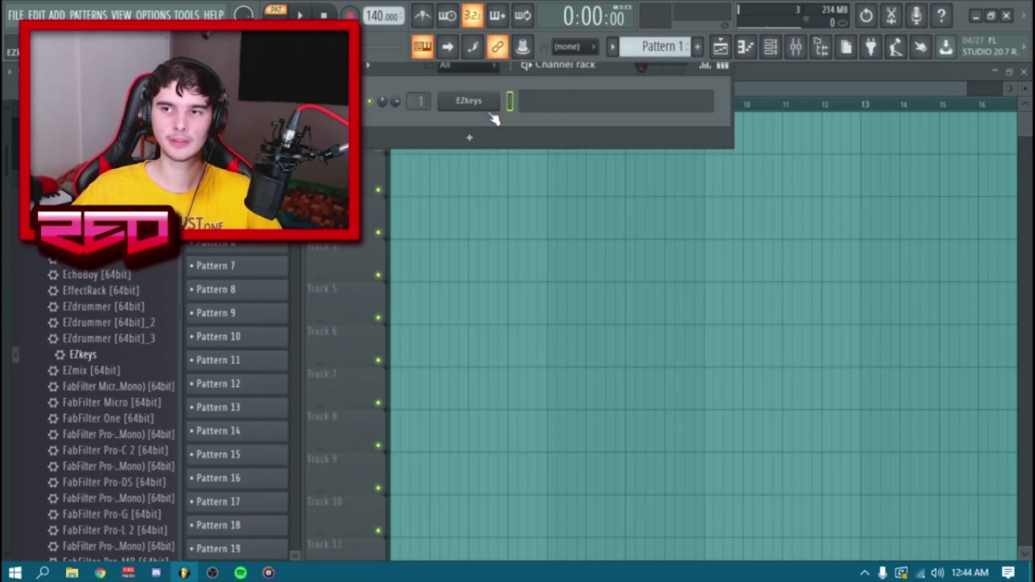
Load a vi-IV-V-ending MIDI progression onto the EZkeys channel from Pop & Future Pop, 05 - E Major - C# Minor, 01 - E Major Progressions.
{"action": "scroll", "coordinate": [65, 462], "scroll_direction": "down", "scroll_amount": 10}
{"action": "scroll", "coordinate": [111, 398], "scroll_direction": "down", "scroll_amount": 4}
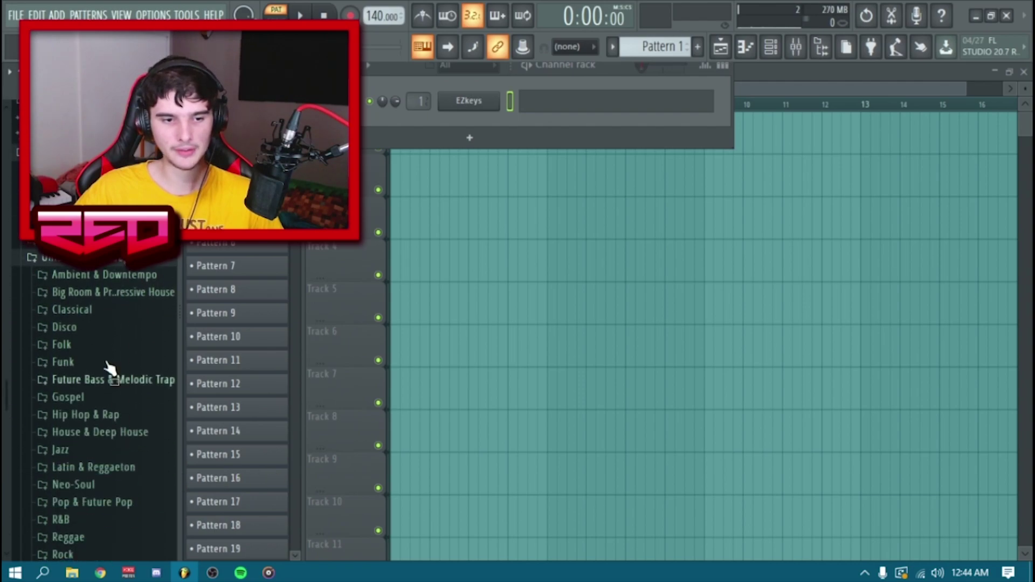
{"action": "scroll", "coordinate": [86, 426], "scroll_direction": "down", "scroll_amount": 1}
{"action": "scroll", "coordinate": [86, 426], "scroll_direction": "down", "scroll_amount": 3}
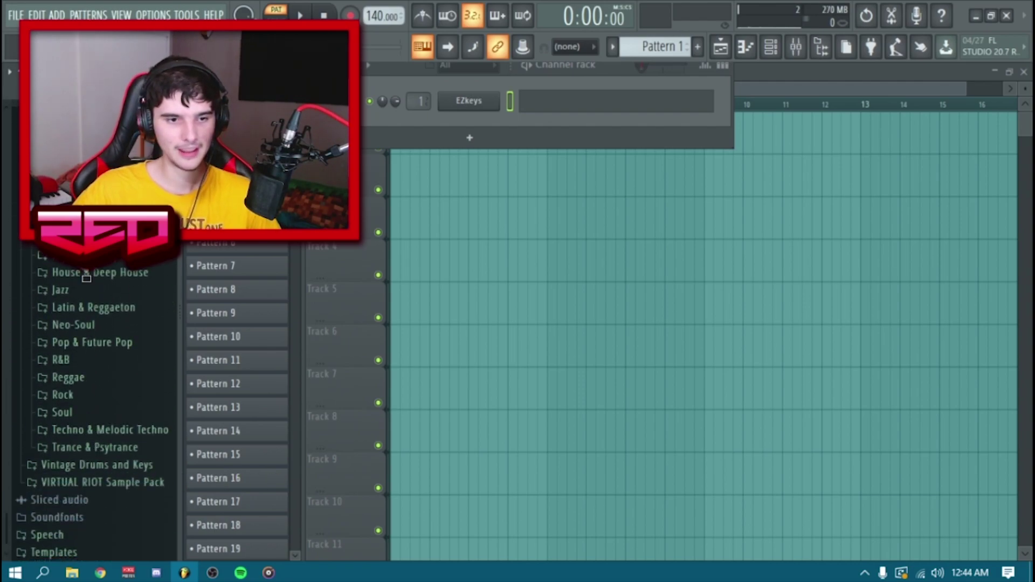
{"action": "left_click", "coordinate": [86, 342]}
{"action": "left_click", "coordinate": [114, 430]}
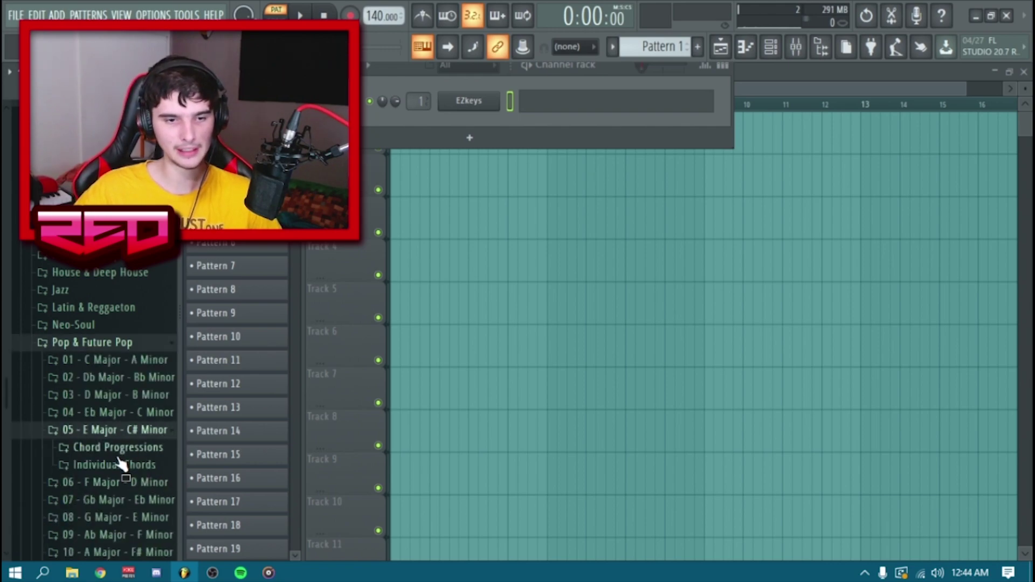
{"action": "left_click", "coordinate": [115, 454]}
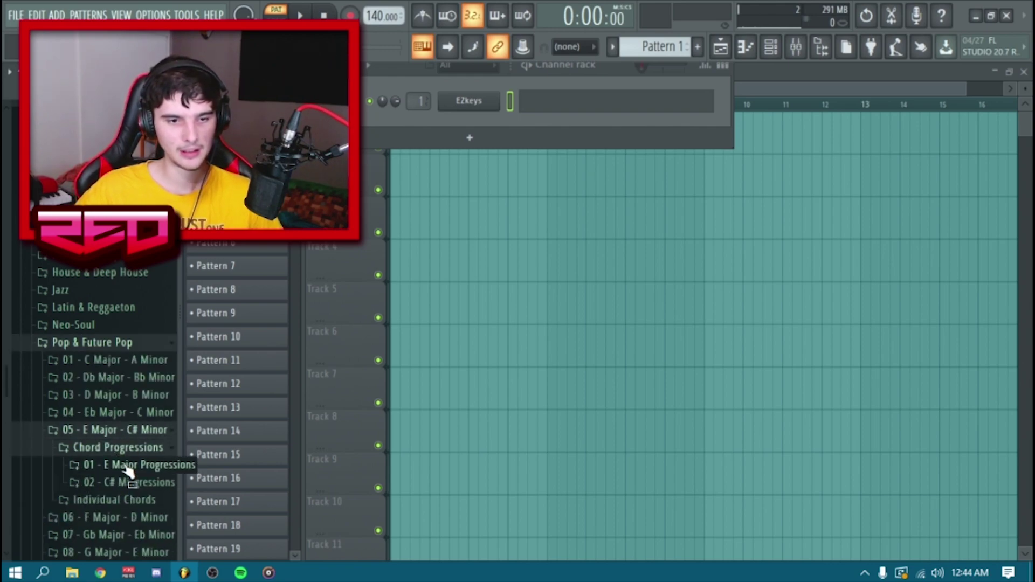
{"action": "left_click", "coordinate": [127, 464]}
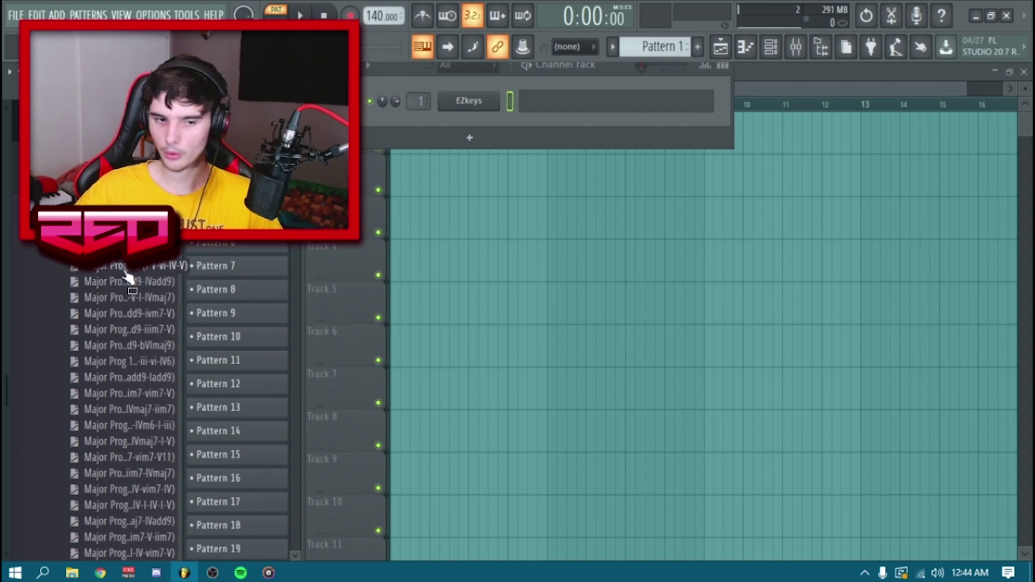
{"action": "left_click_drag", "start_coordinate": [130, 267], "coordinate": [515, 110]}
Play the chord progression and examine its notes in the EZkeys piano roll.
{"action": "key", "text": "space"}
{"action": "left_click", "coordinate": [563, 110]}
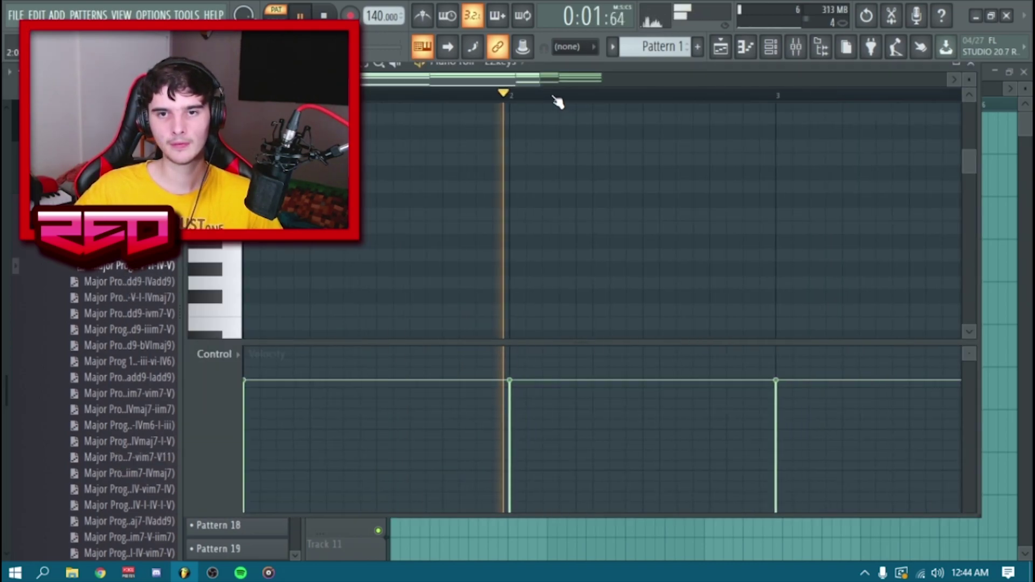
{"action": "scroll", "coordinate": [458, 313], "scroll_direction": "down", "scroll_amount": 10}
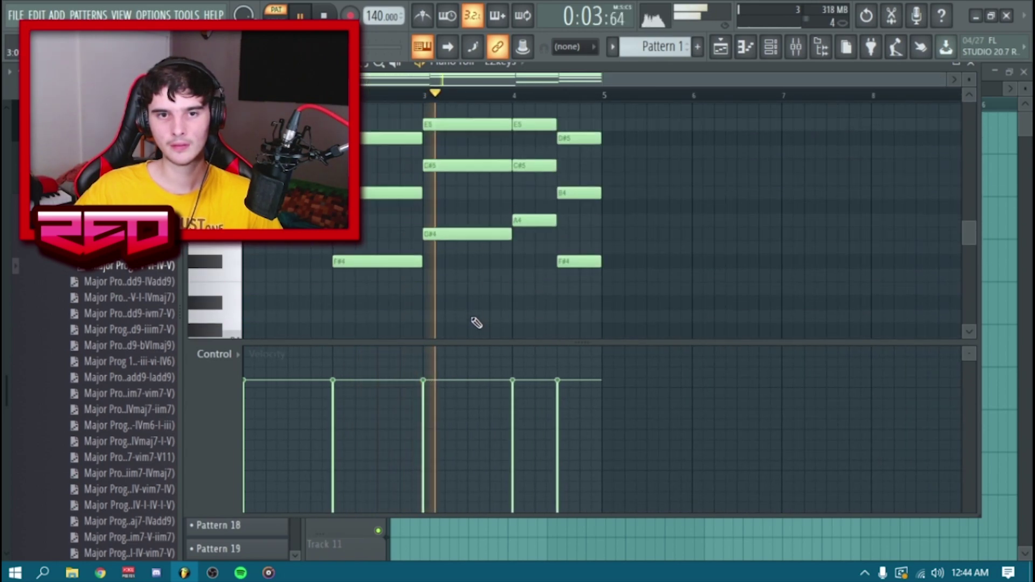
{"action": "scroll", "coordinate": [593, 273], "scroll_direction": "down", "scroll_amount": 6}
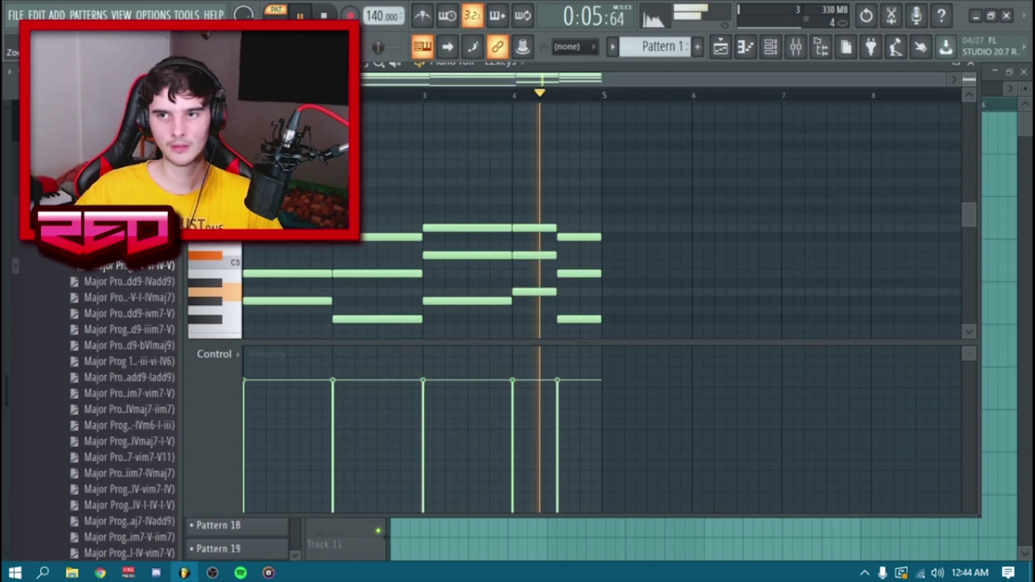
{"action": "scroll", "coordinate": [588, 125], "scroll_direction": "down", "scroll_amount": 3}
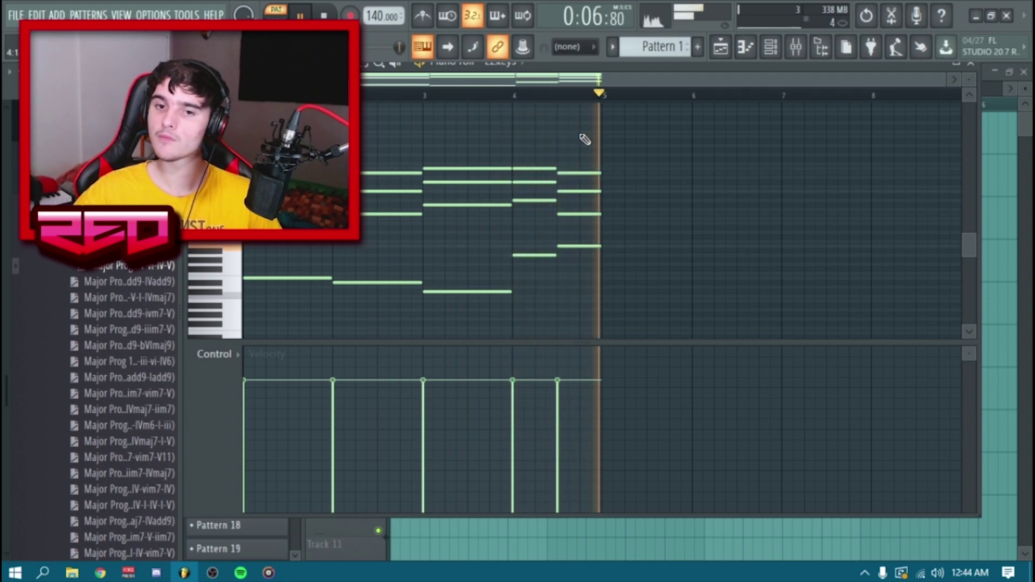
{"action": "key", "text": "space"}
Raise the second chord's F#4 note by an octave, play the progression back and close the piano roll.
{"action": "left_click", "coordinate": [291, 278]}
{"action": "left_click", "coordinate": [374, 282]}
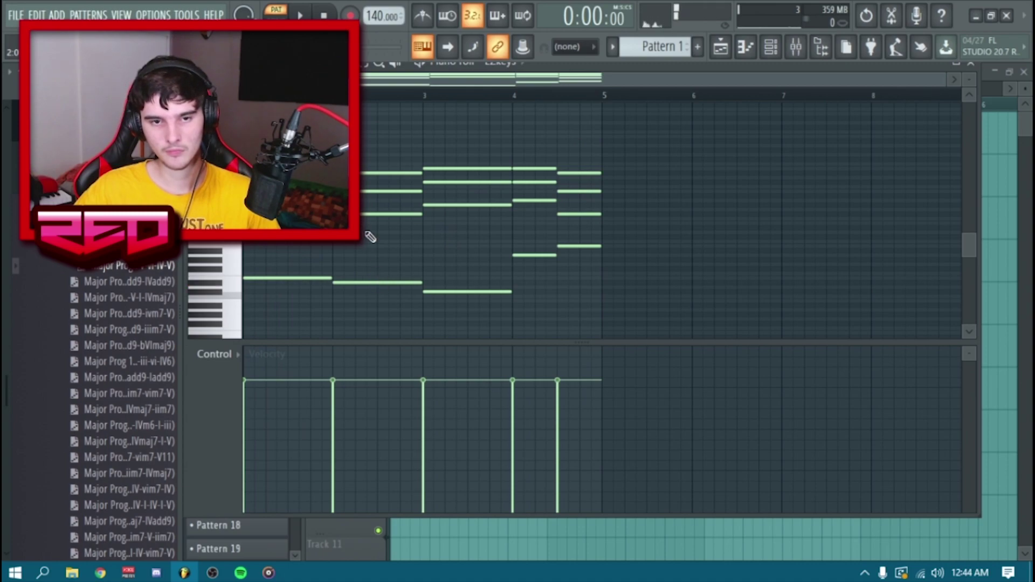
{"action": "key", "text": "space"}
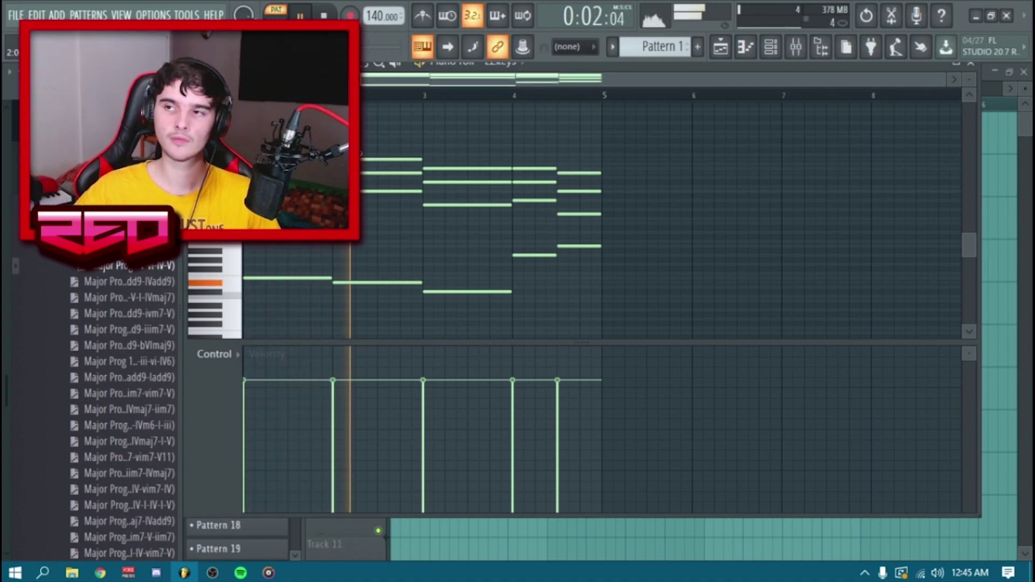
{"action": "key", "text": "space"}
{"action": "scroll", "coordinate": [333, 162], "scroll_direction": "up", "scroll_amount": 5}
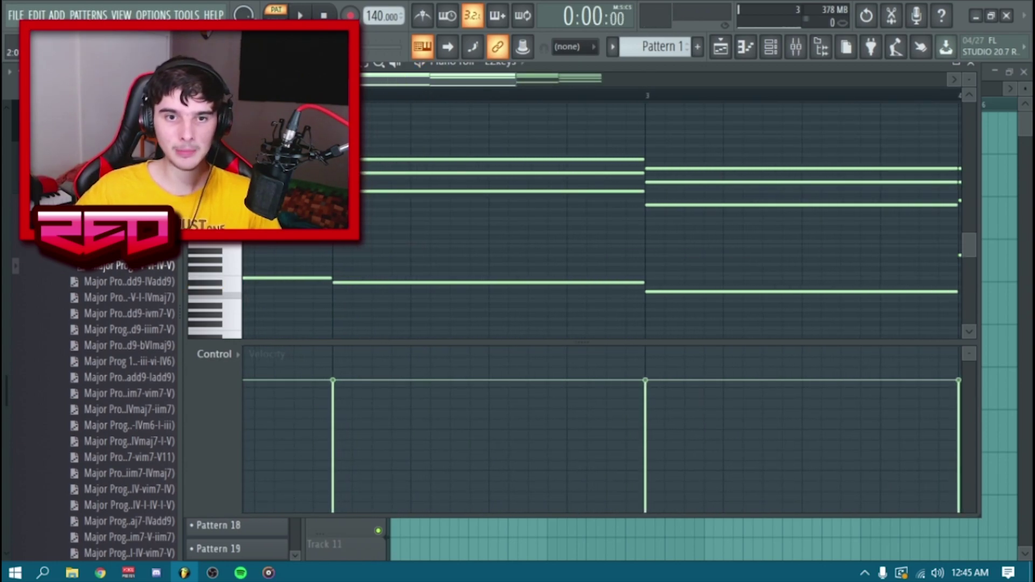
{"action": "scroll", "coordinate": [332, 162], "scroll_direction": "down", "scroll_amount": 5}
{"action": "left_click", "coordinate": [491, 95]}
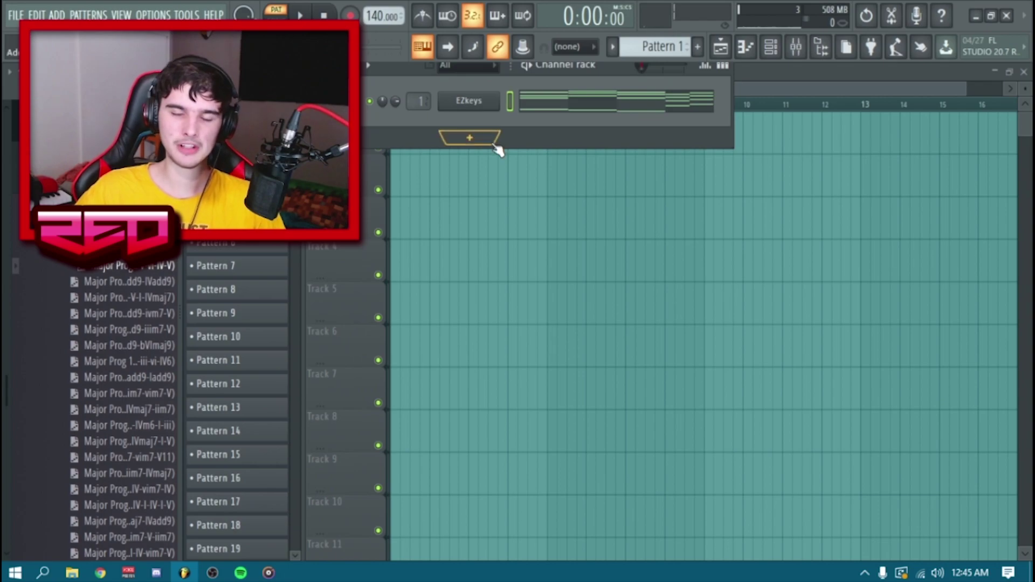
Add a reFX Nexus channel below EZkeys in the channel rack.
{"action": "left_click", "coordinate": [486, 141]}
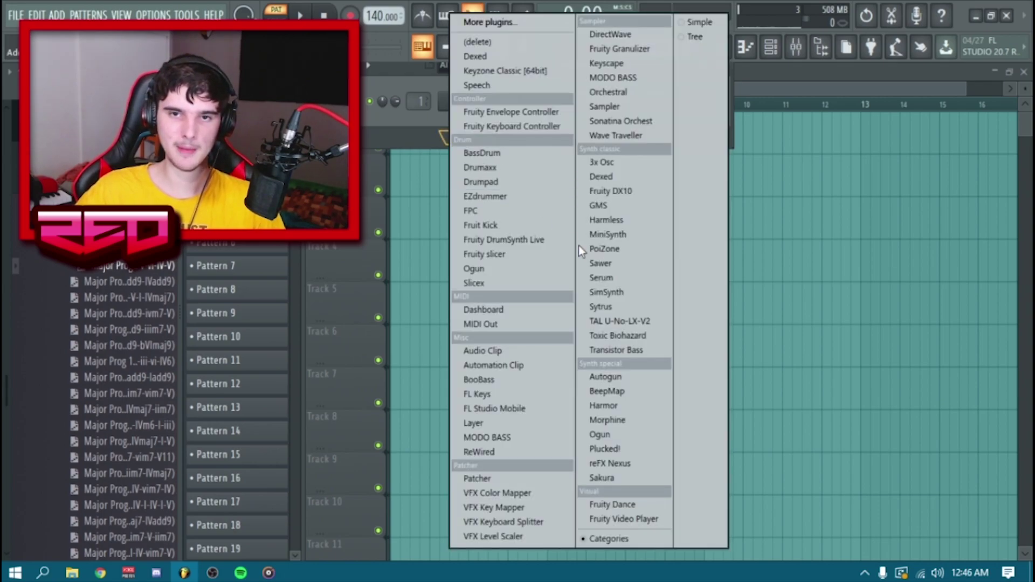
{"action": "left_click", "coordinate": [610, 464]}
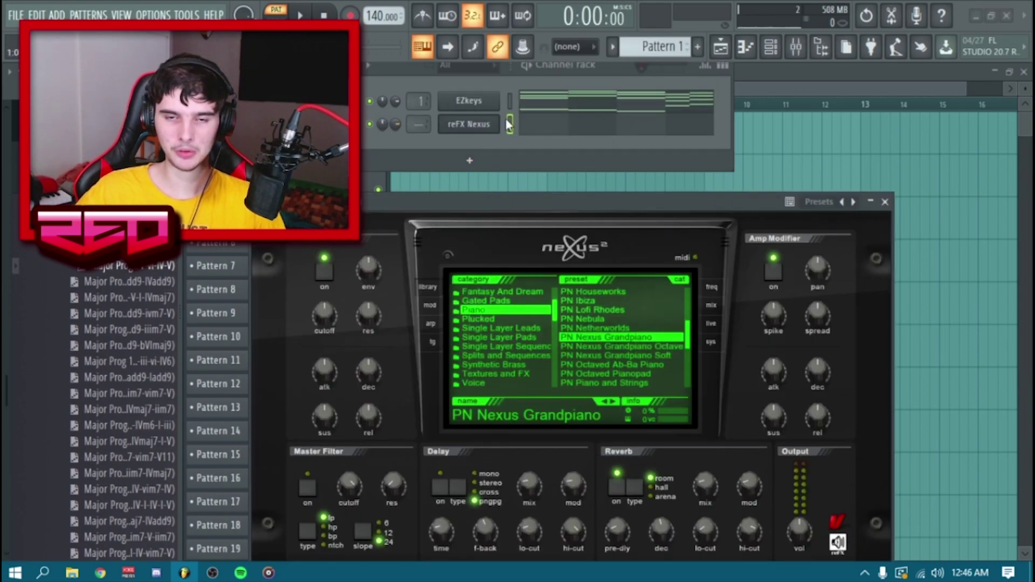
Load the GT Muted Clean 1 preset from the XP Guitars category in Nexus, close the plugin and start playback.
{"action": "left_click", "coordinate": [472, 247]}
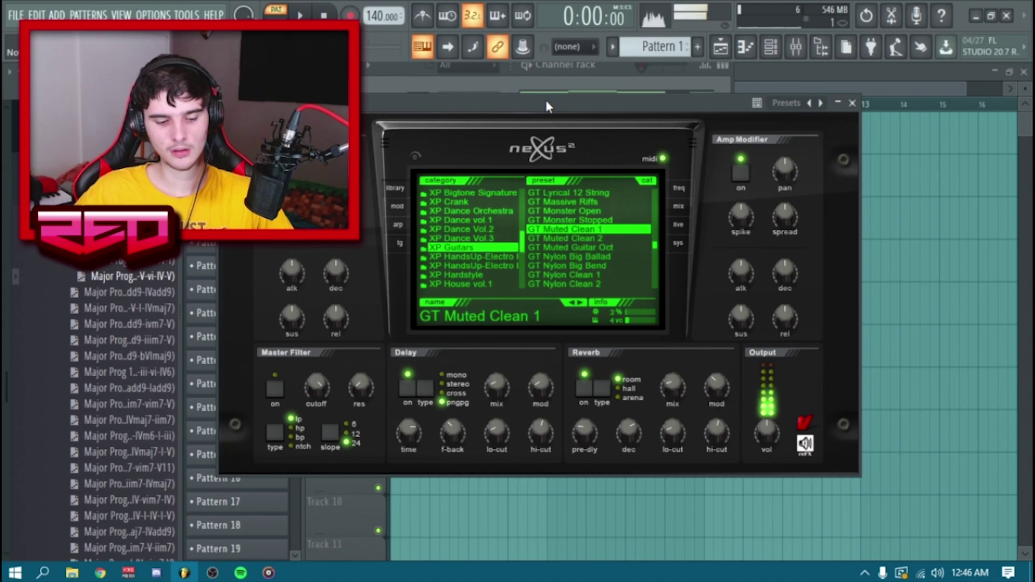
{"action": "left_click", "coordinate": [853, 103]}
{"action": "key", "text": "space"}
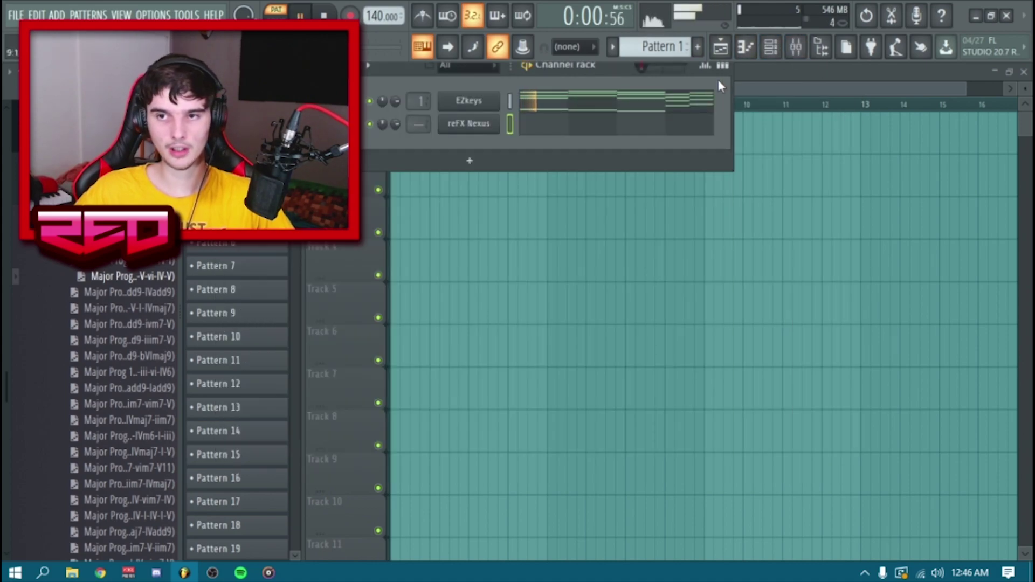
Place the first short guitar note on a chord tone in bar 1 of the Nexus piano roll, checking it with playback.
{"action": "left_click", "coordinate": [551, 129]}
{"action": "key", "text": "space"}
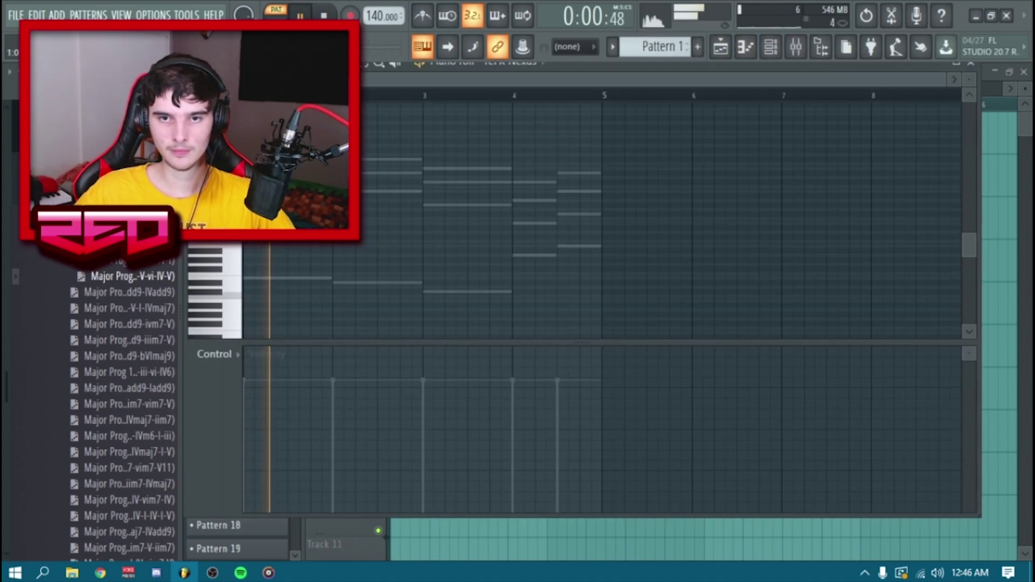
{"action": "scroll", "coordinate": [551, 128], "scroll_direction": "up", "scroll_amount": 3}
{"action": "left_click", "coordinate": [272, 173]}
{"action": "key", "text": "space"}
{"action": "key", "text": "space"}
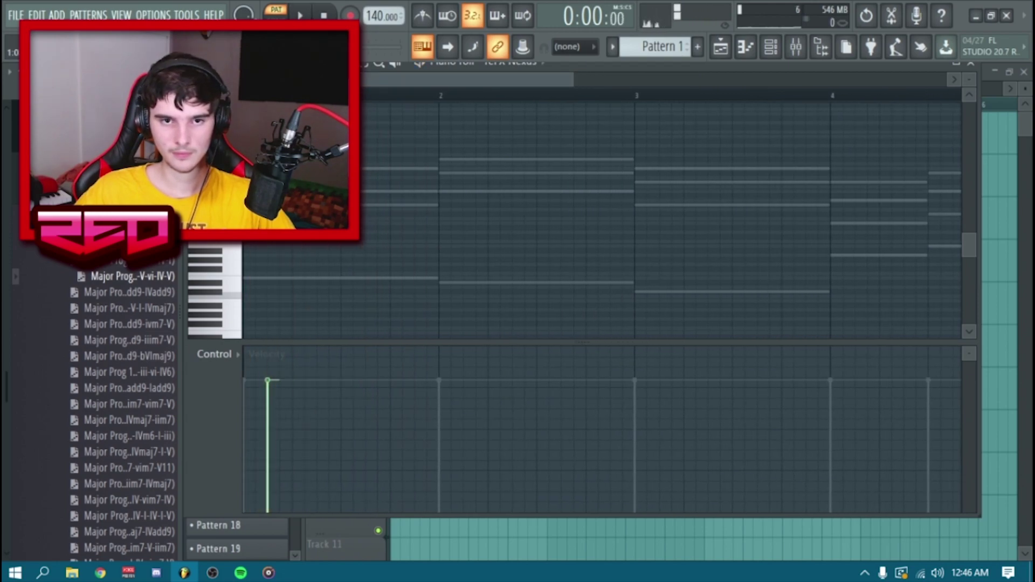
{"action": "key", "text": "space"}
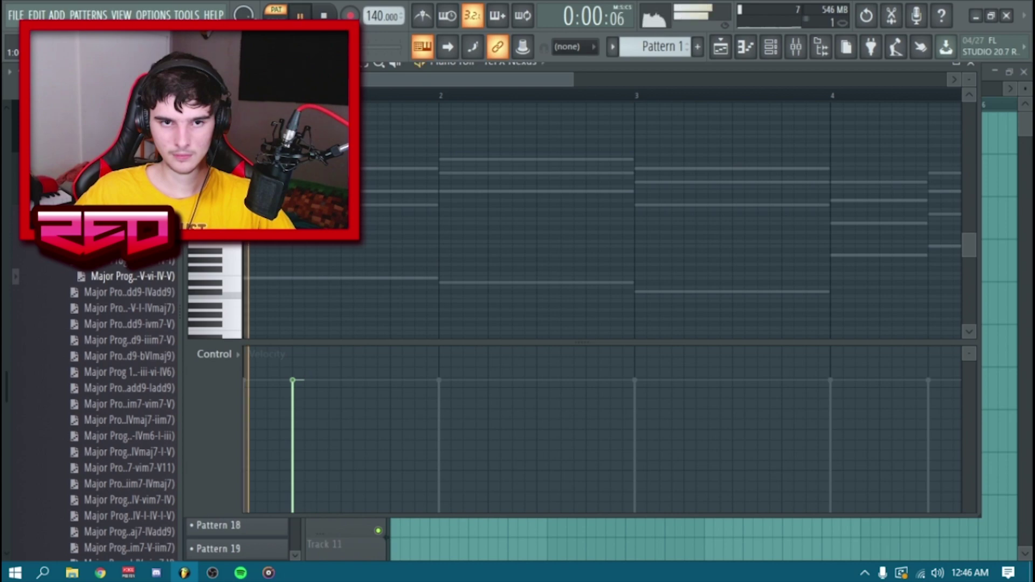
{"action": "key", "text": "space"}
Continue the guitar melody with short notes on the upper chord tones, two per bar through bar 4, and play it back.
{"action": "left_click", "coordinate": [393, 169]}
{"action": "left_click", "coordinate": [492, 173]}
{"action": "left_click", "coordinate": [590, 173]}
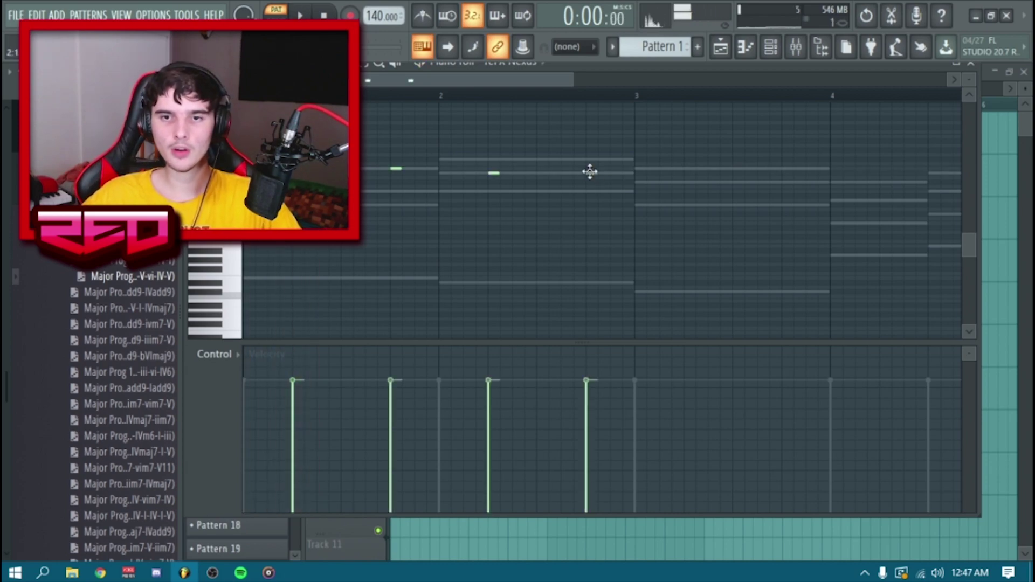
{"action": "left_click", "coordinate": [687, 169]}
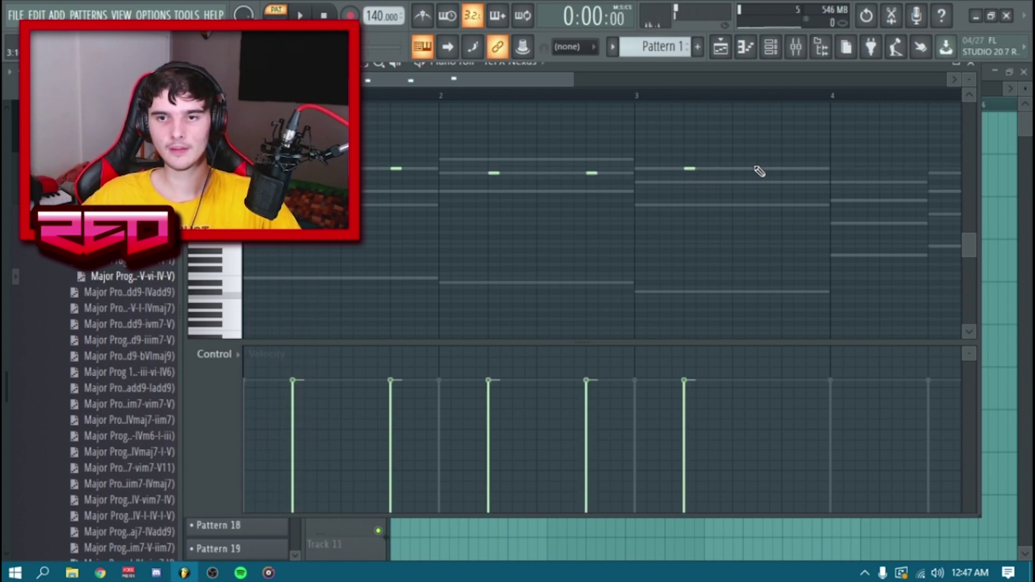
{"action": "left_click", "coordinate": [785, 169]}
{"action": "left_click_drag", "start_coordinate": [497, 81], "coordinate": [639, 81]}
{"action": "left_click", "coordinate": [555, 201]}
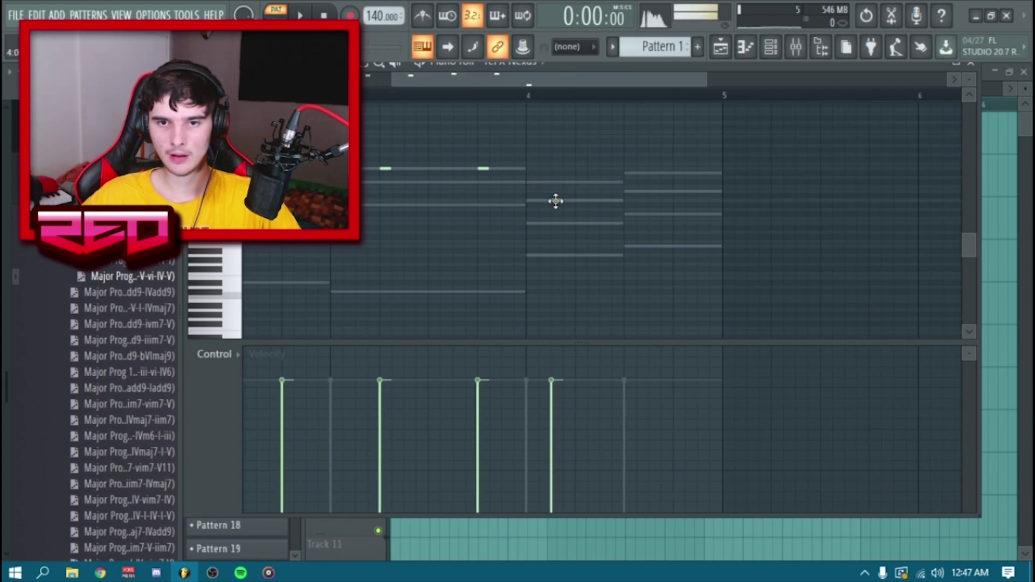
{"action": "key", "text": "space"}
{"action": "scroll", "coordinate": [612, 105], "scroll_direction": "down", "scroll_amount": 3}
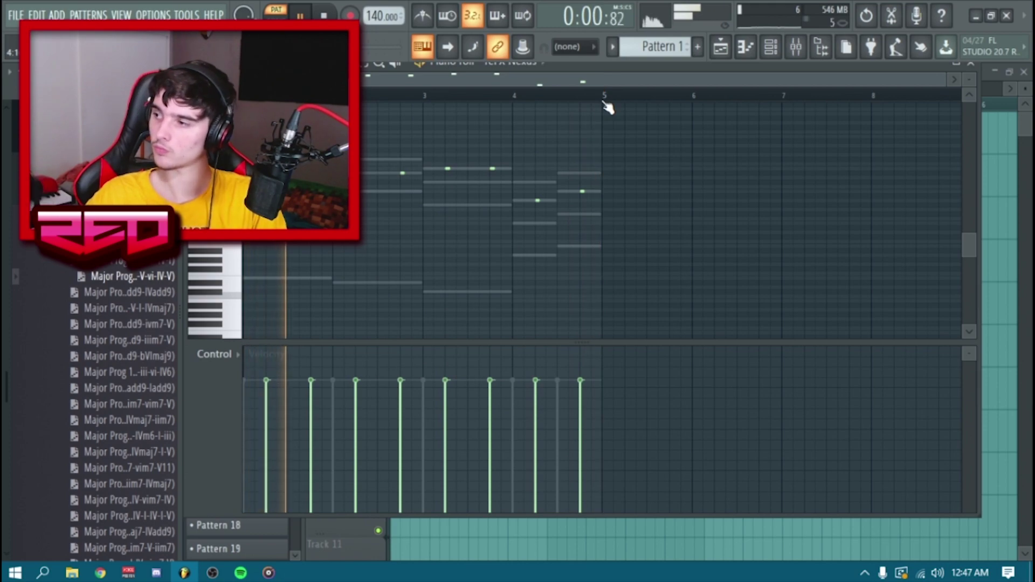
{"action": "key", "text": "space"}
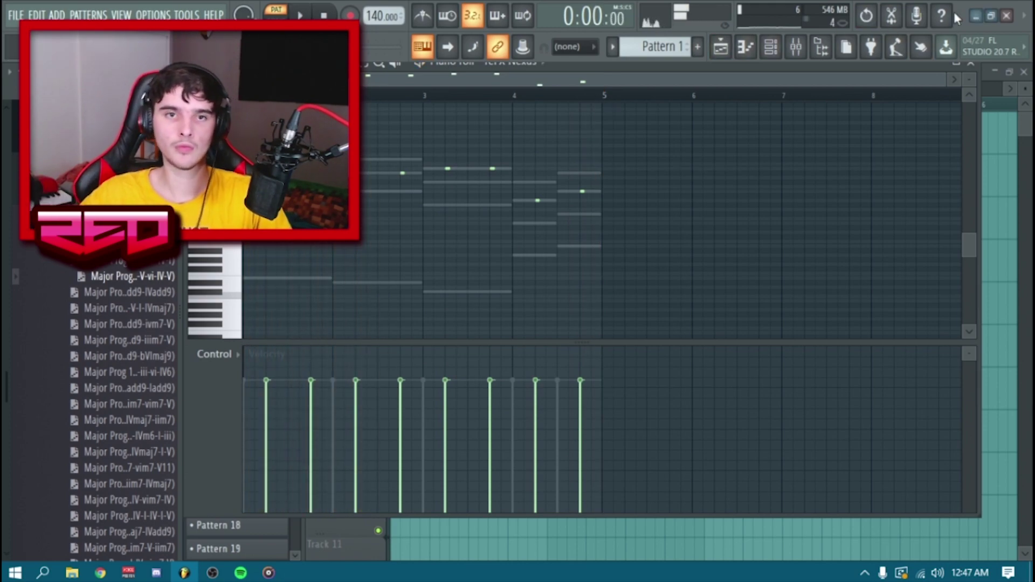
Open the mixer and load RC-20 Retro Color into the first effect slot of Insert 2.
{"action": "key", "text": "F9"}
{"action": "scroll", "coordinate": [94, 409], "scroll_direction": "up", "scroll_amount": 5}
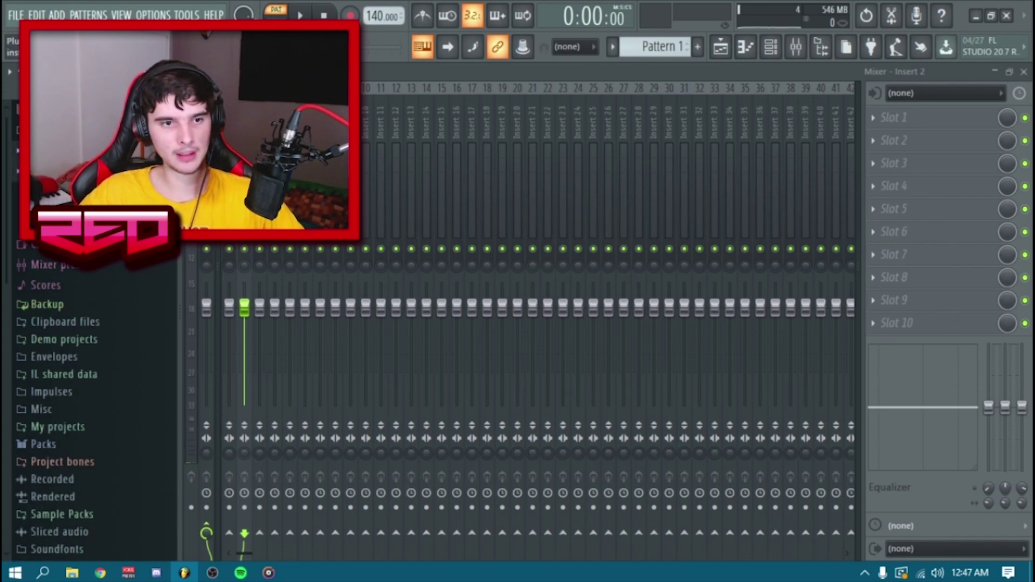
{"action": "scroll", "coordinate": [93, 410], "scroll_direction": "up", "scroll_amount": 2}
{"action": "scroll", "coordinate": [92, 283], "scroll_direction": "up", "scroll_amount": 4}
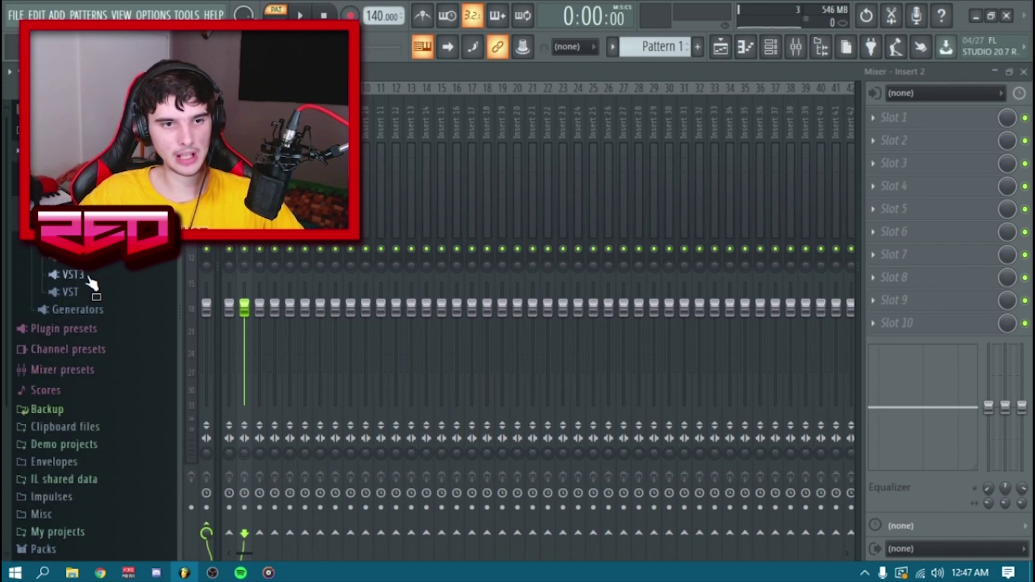
{"action": "scroll", "coordinate": [86, 277], "scroll_direction": "up", "scroll_amount": 1}
{"action": "left_click_drag", "start_coordinate": [86, 274], "coordinate": [865, 133]}
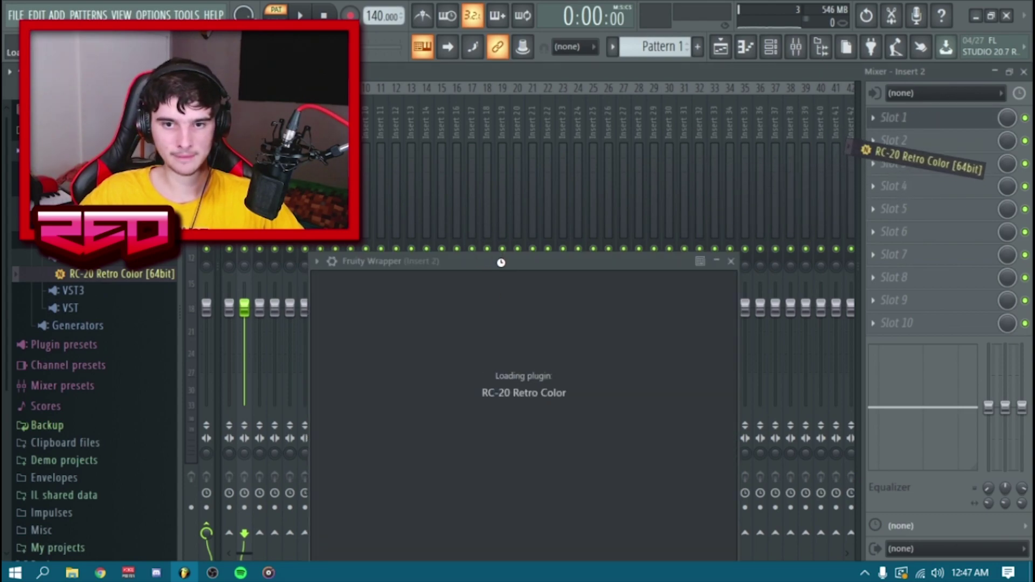
During playback, switch off RC-20's Distort and Noise modules, and lower Wobble to about 43% before disabling it too.
{"action": "key", "text": "space"}
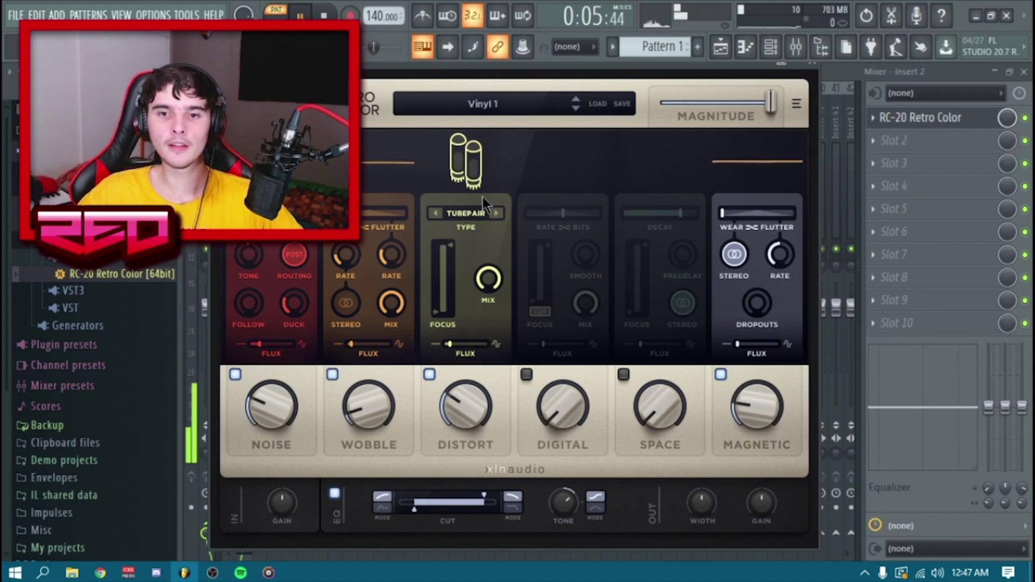
{"action": "left_click", "coordinate": [430, 374]}
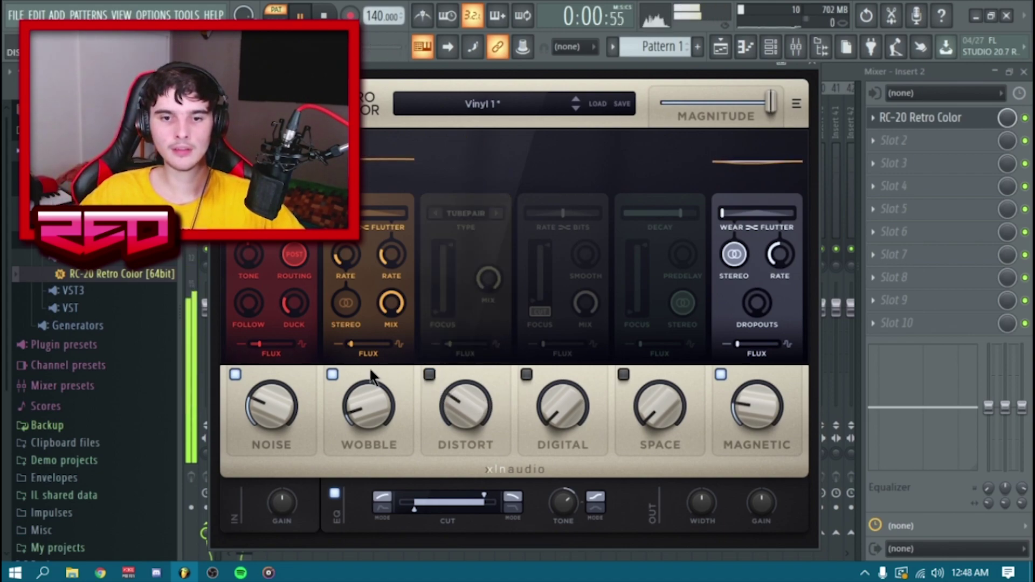
{"action": "left_click", "coordinate": [331, 375]}
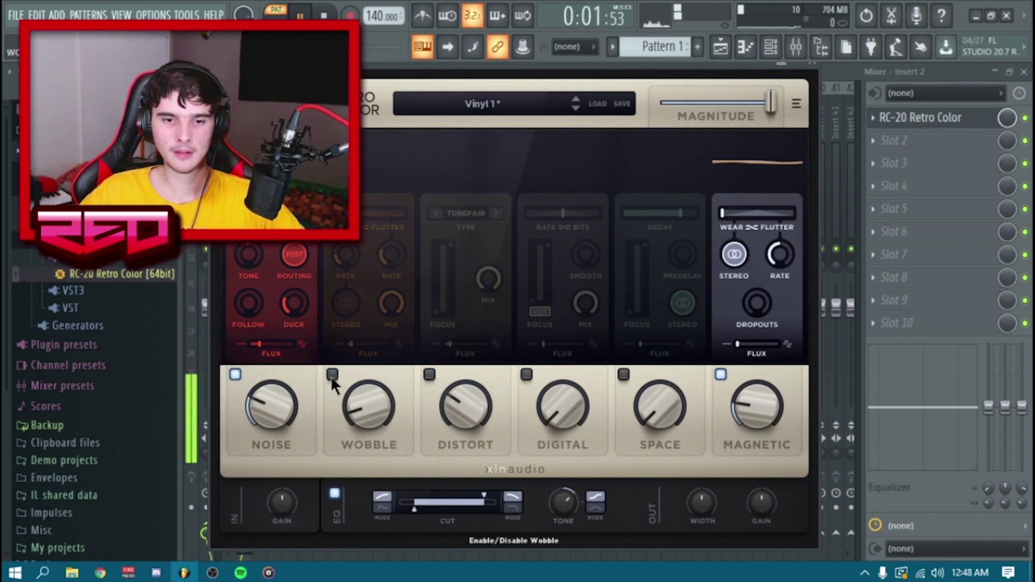
{"action": "left_click", "coordinate": [231, 375]}
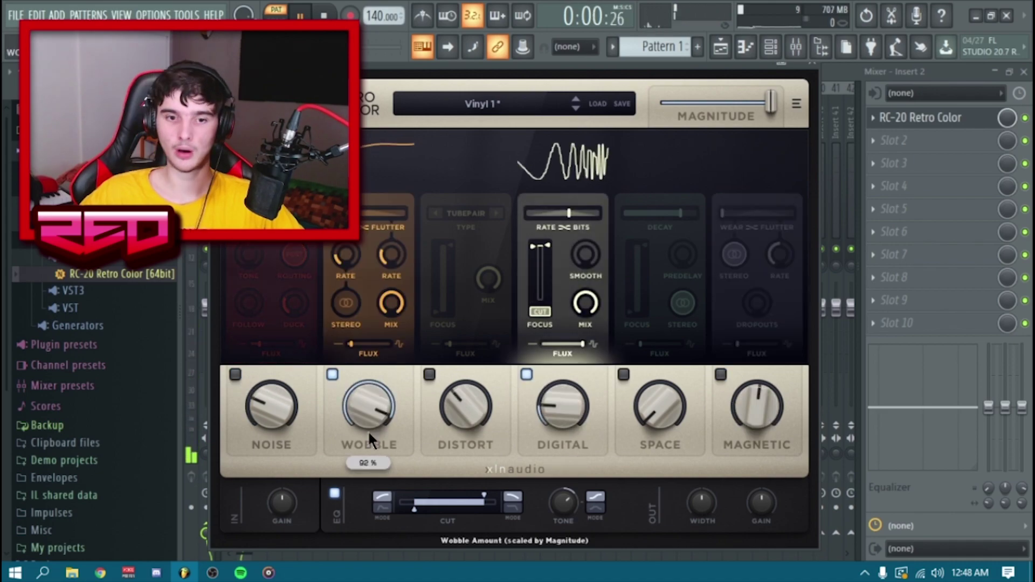
{"action": "scroll", "coordinate": [368, 430], "scroll_direction": "down", "scroll_amount": 6}
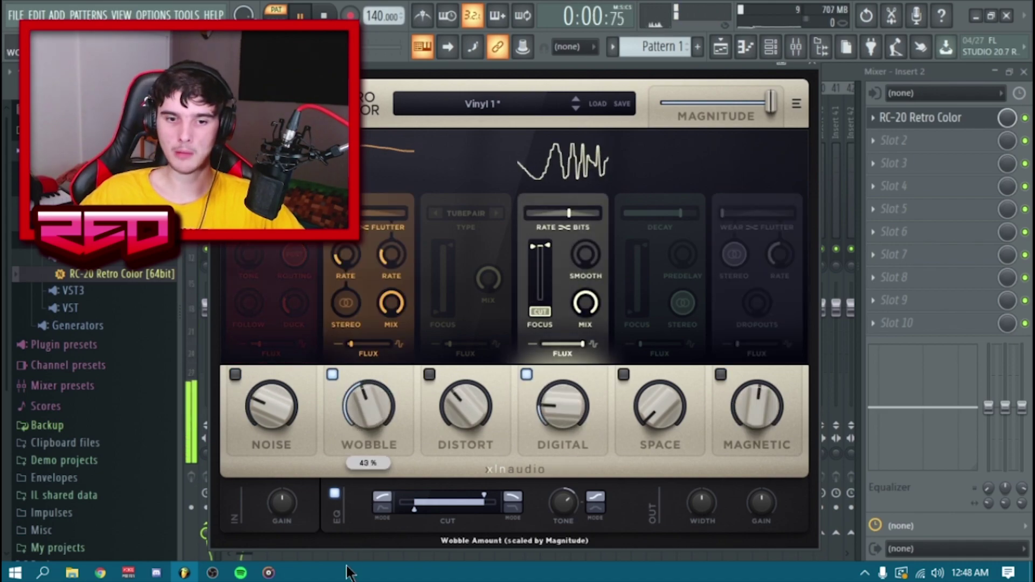
{"action": "left_click", "coordinate": [333, 374]}
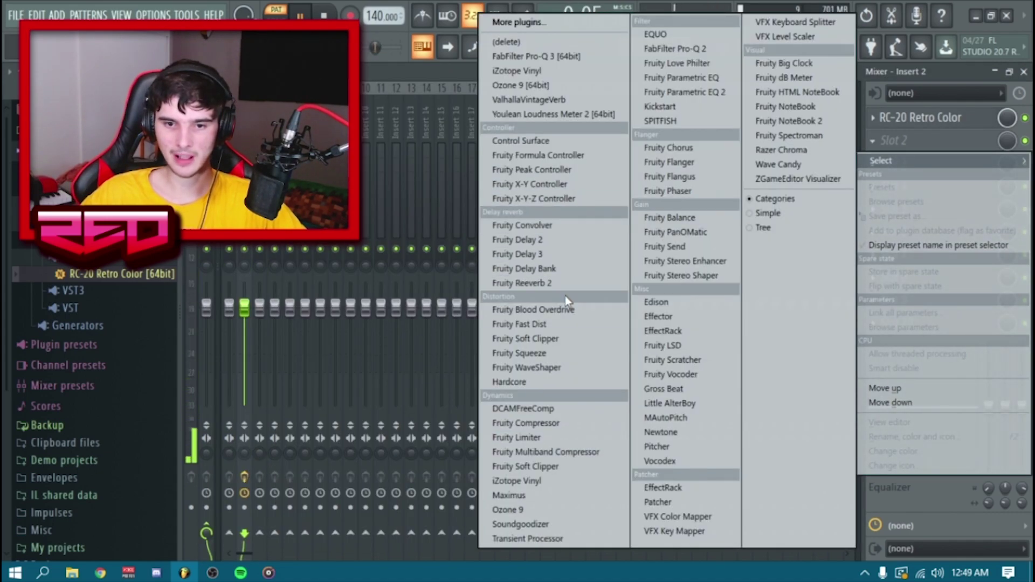
Add Fruity Delay 3 ahead of RC-20 Retro Color on Insert 2 and set its feedback distortion to Limit.
{"action": "left_click", "coordinate": [563, 253]}
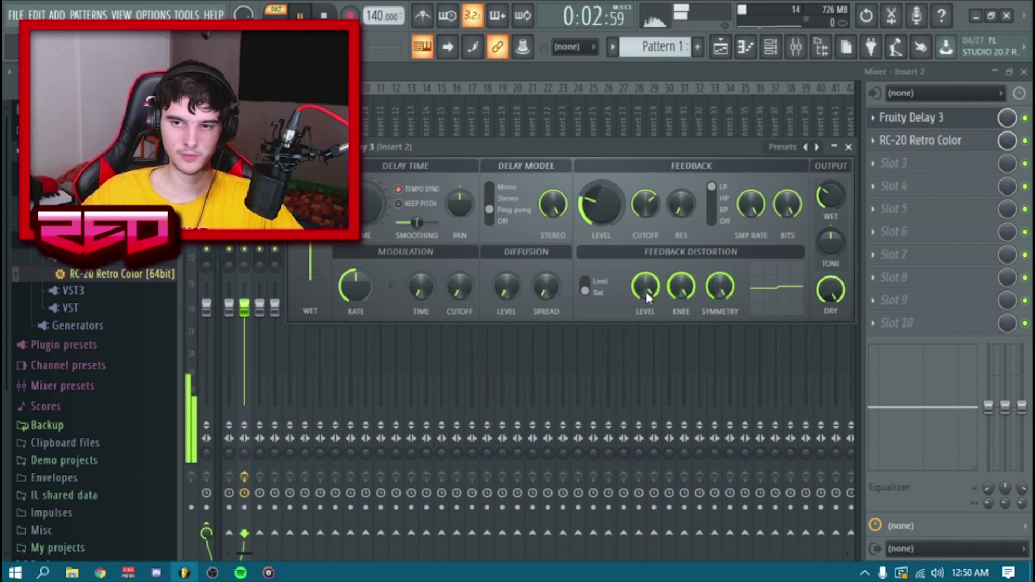
{"action": "left_click", "coordinate": [585, 284]}
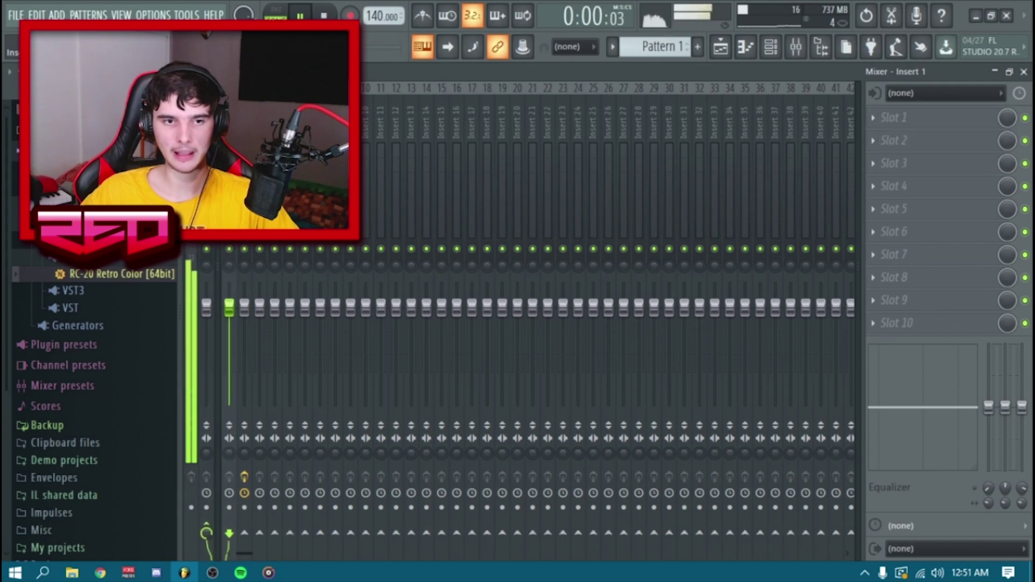
Add FabFilter Pro-Q 2 to the first slot of Insert 1 and move its window so the whole EQ curve is visible.
{"action": "left_click", "coordinate": [894, 117]}
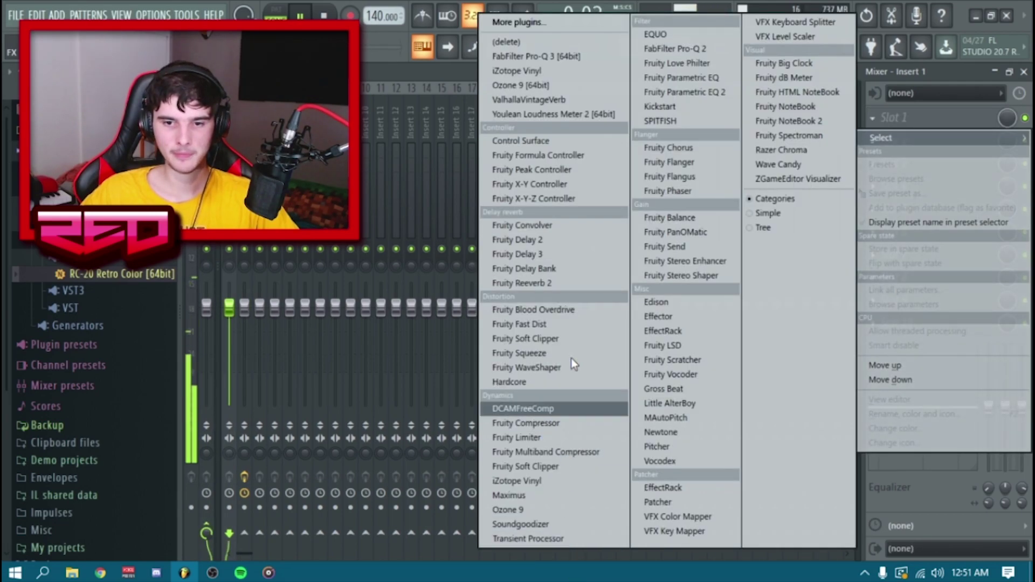
{"action": "left_click", "coordinate": [679, 48]}
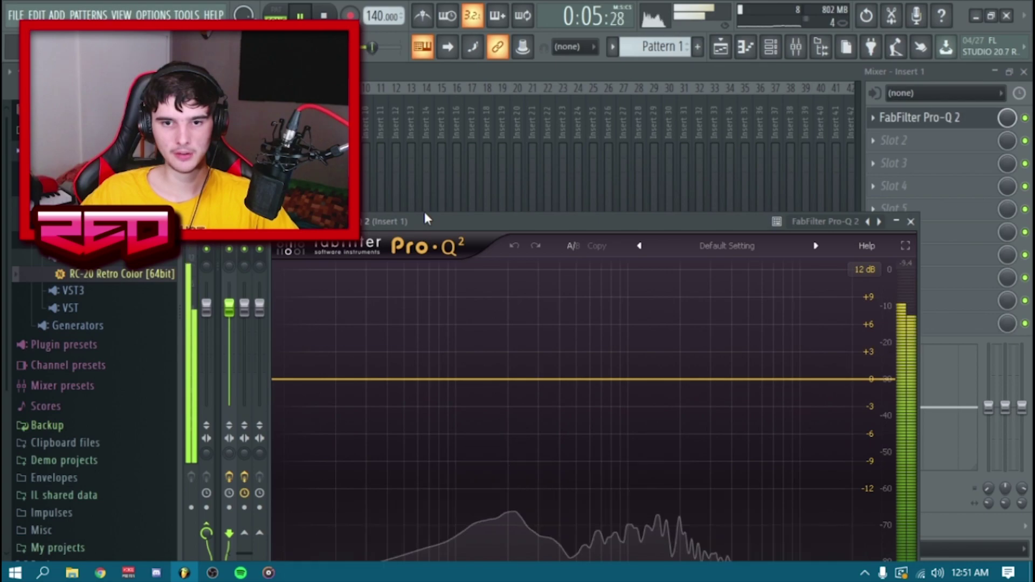
{"action": "left_click_drag", "start_coordinate": [424, 217], "coordinate": [432, 60]}
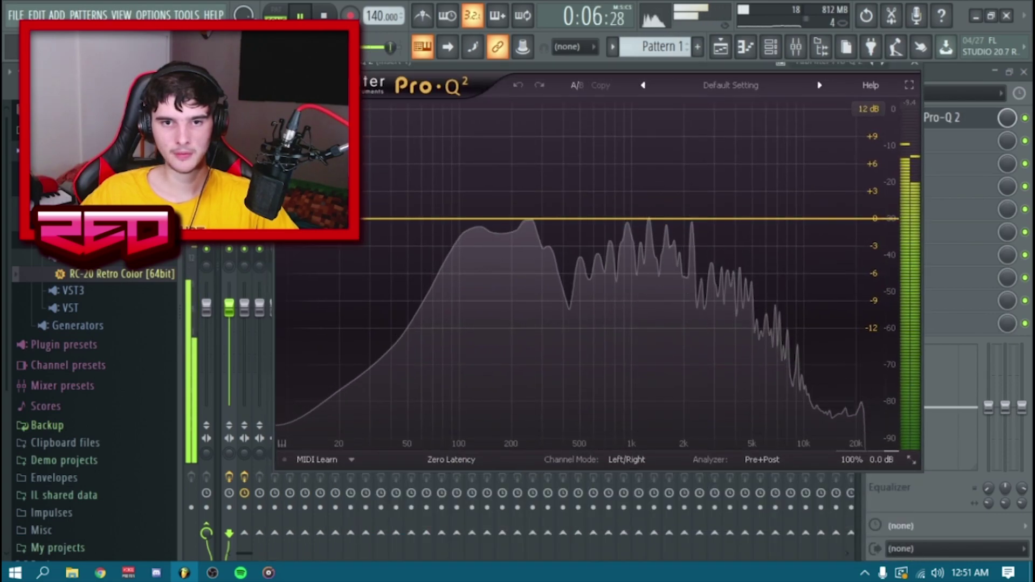
Shape the Insert 1 EQ with a 36 dB/oct low cut, a low-mid dip and a +3.92 dB bell at about 2233 Hz.
{"action": "double_click", "coordinate": [313, 219]}
{"action": "left_click_drag", "start_coordinate": [314, 220], "coordinate": [484, 230]}
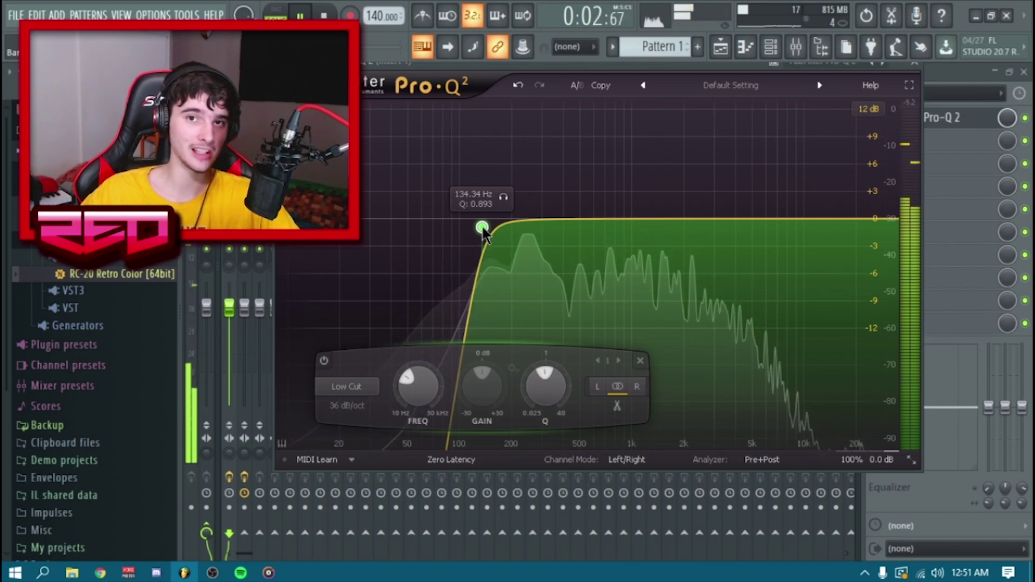
{"action": "left_click_drag", "start_coordinate": [482, 228], "coordinate": [529, 261]}
{"action": "left_click_drag", "start_coordinate": [675, 219], "coordinate": [692, 184]}
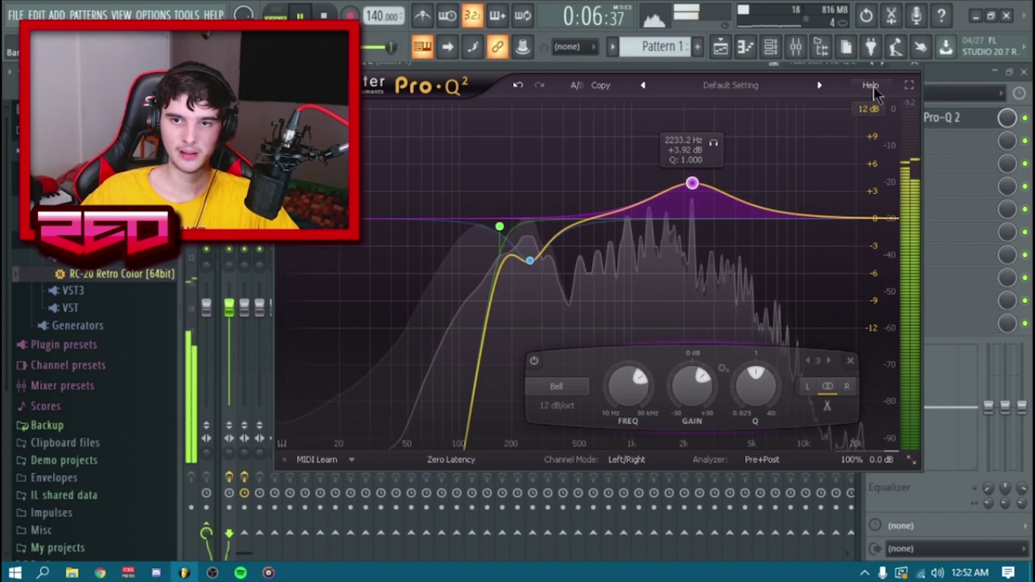
{"action": "left_click", "coordinate": [914, 63]}
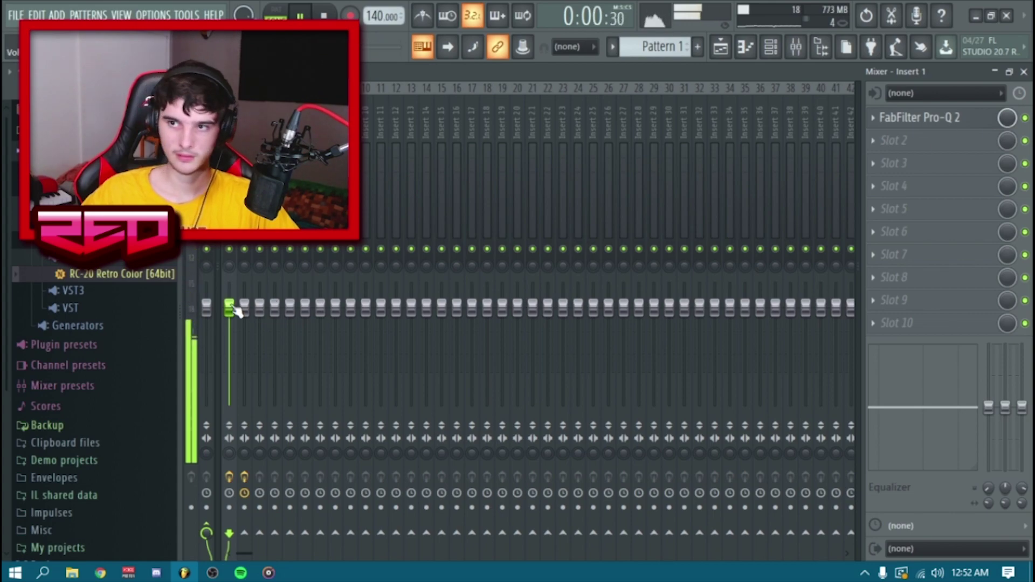
Add Fruity Limiter after the EQ on Insert 1, configure it as a compressor by adjusting its threshold, and stop playback.
{"action": "left_click", "coordinate": [968, 142]}
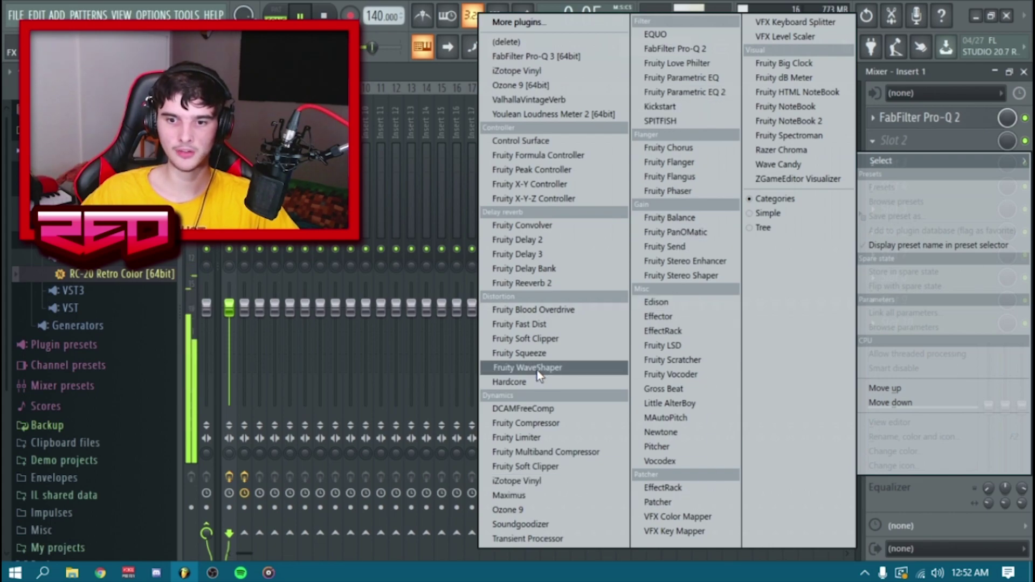
{"action": "left_click", "coordinate": [558, 437]}
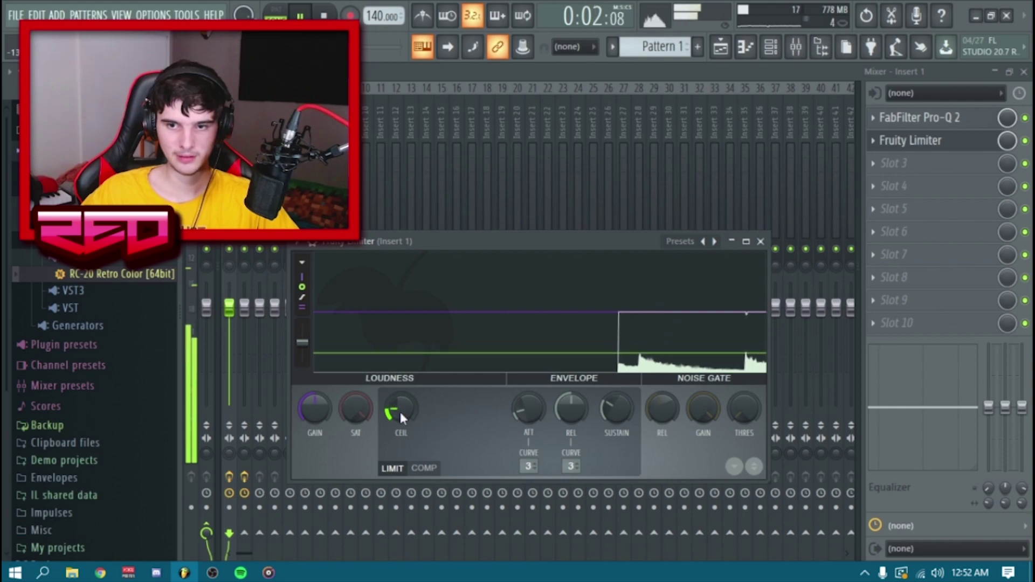
{"action": "left_click", "coordinate": [423, 468]}
{"action": "left_click_drag", "start_coordinate": [401, 408], "coordinate": [440, 384]}
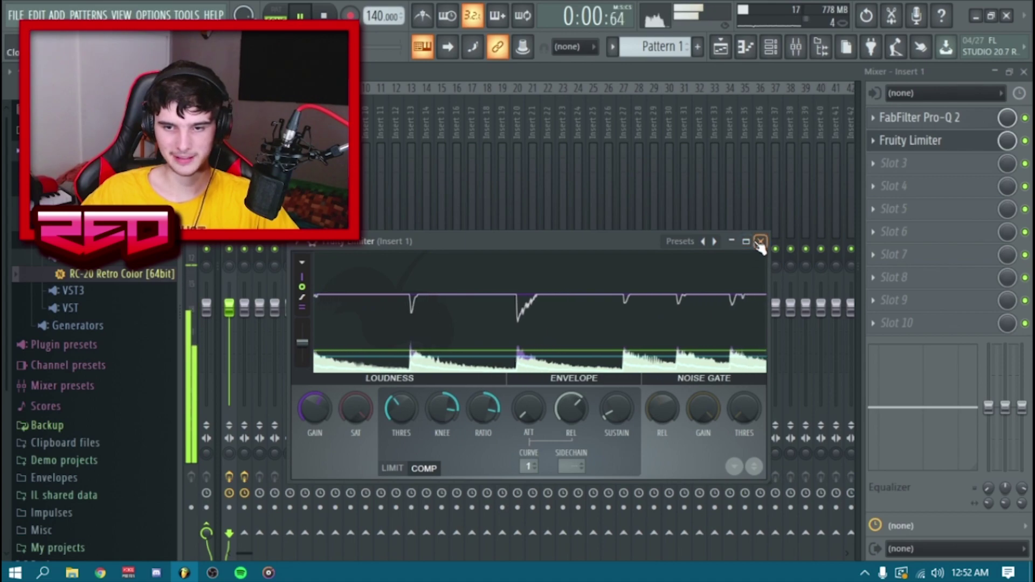
{"action": "left_click", "coordinate": [760, 242]}
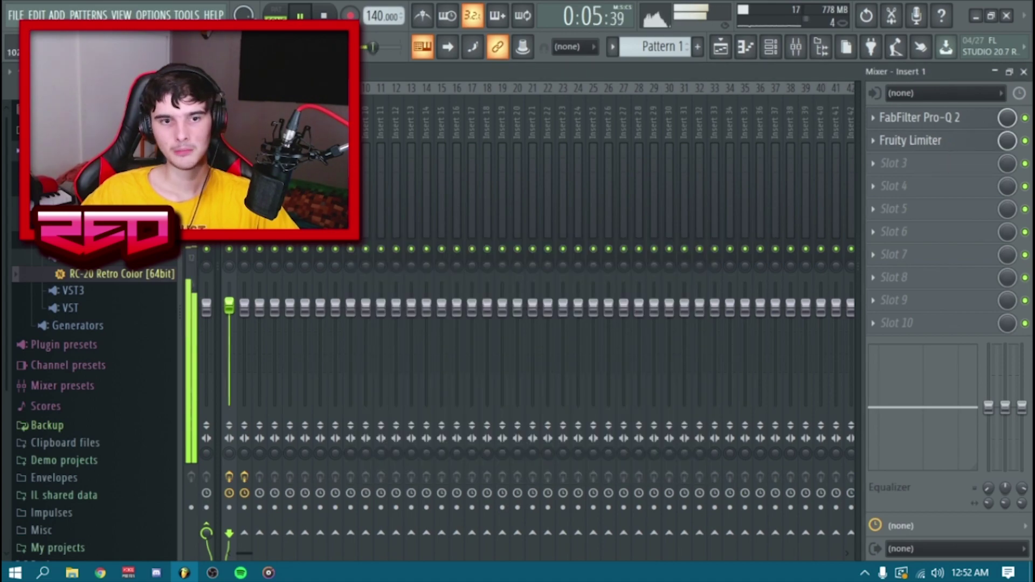
{"action": "key", "text": "space"}
Show the playlist and look through the browser's folders down to Sample Packs.
{"action": "left_click", "coordinate": [727, 52]}
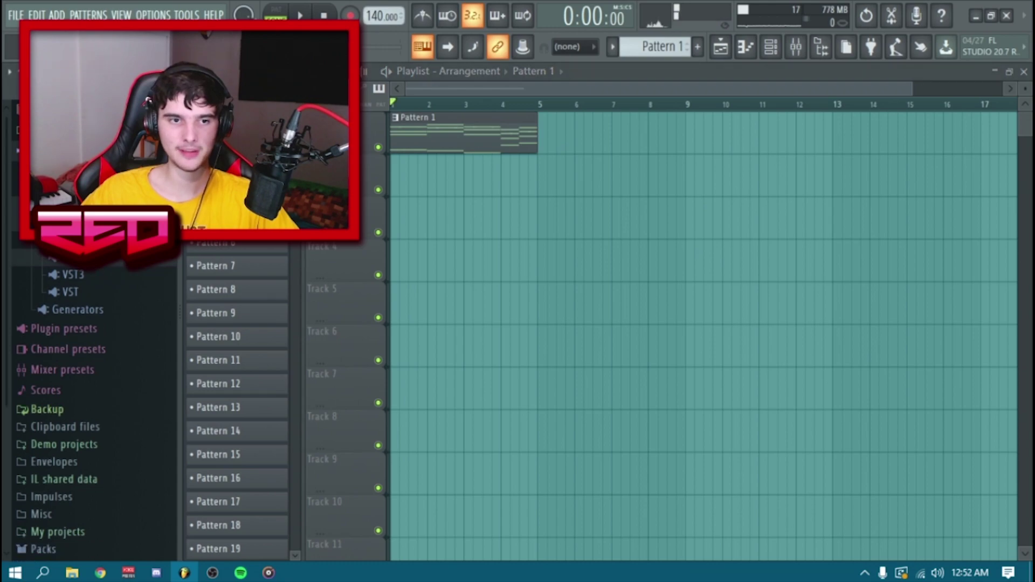
{"action": "scroll", "coordinate": [97, 273], "scroll_direction": "down", "scroll_amount": 2}
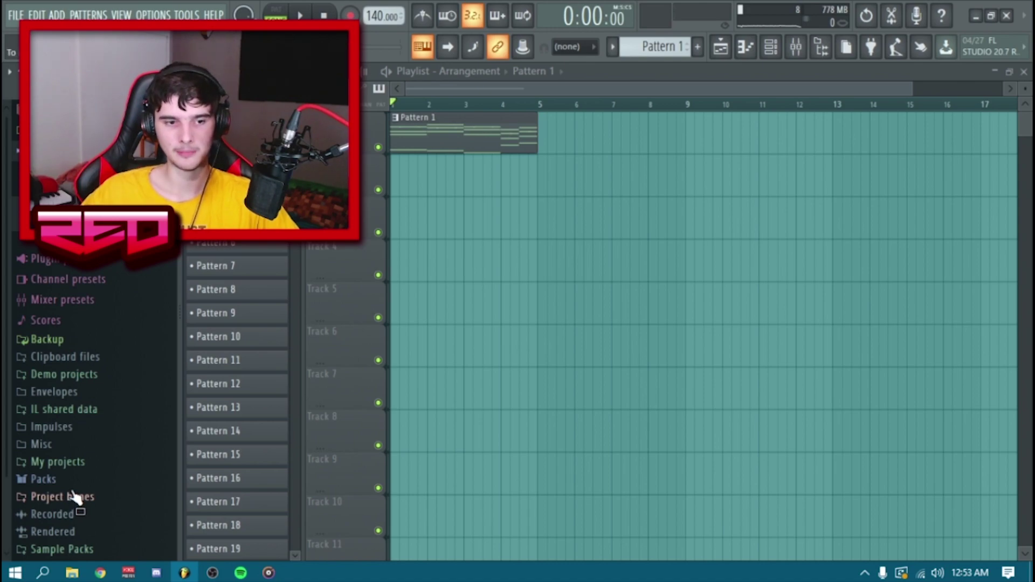
{"action": "left_click", "coordinate": [69, 547]}
{"action": "left_click", "coordinate": [62, 462]}
Add an EZdrummer channel below reFX Nexus in the channel rack.
{"action": "key", "text": "F6"}
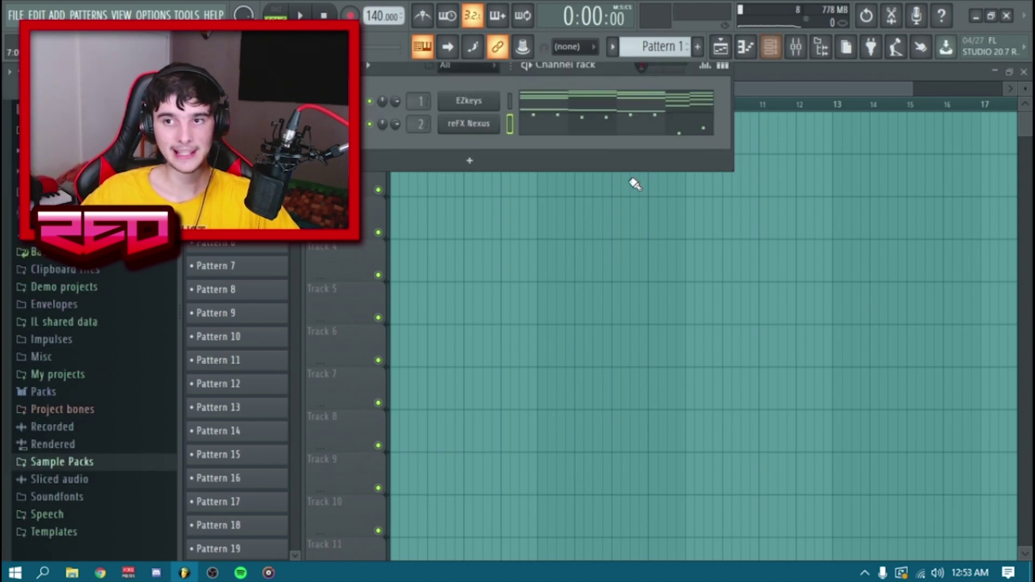
{"action": "left_click", "coordinate": [438, 165]}
{"action": "left_click", "coordinate": [498, 197]}
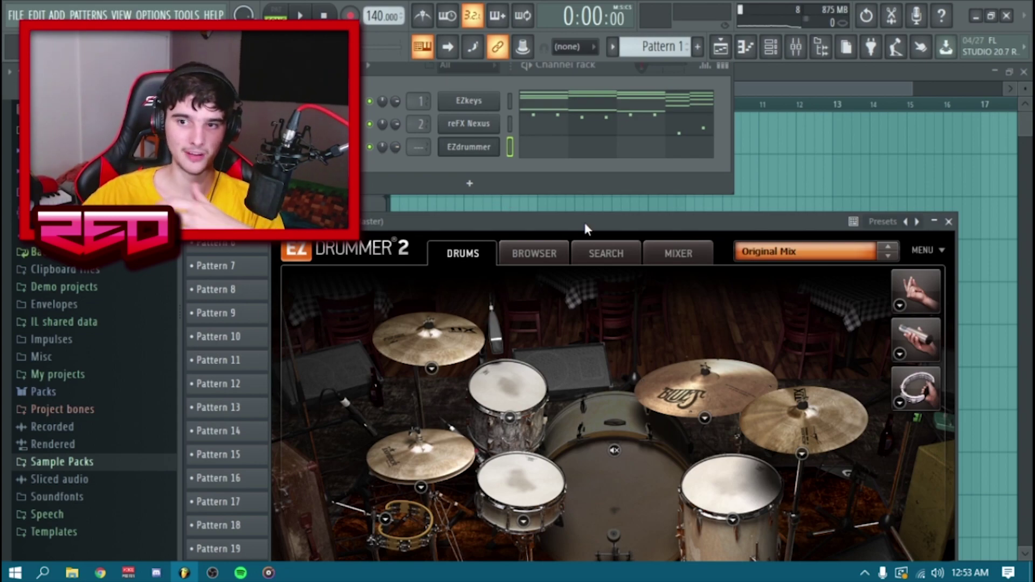
Load the Tight Punch preset of the Americana kit in EZdrummer.
{"action": "left_click_drag", "start_coordinate": [584, 222], "coordinate": [561, 86]}
{"action": "left_click", "coordinate": [782, 114]}
{"action": "mouse_move", "coordinate": [781, 187]}
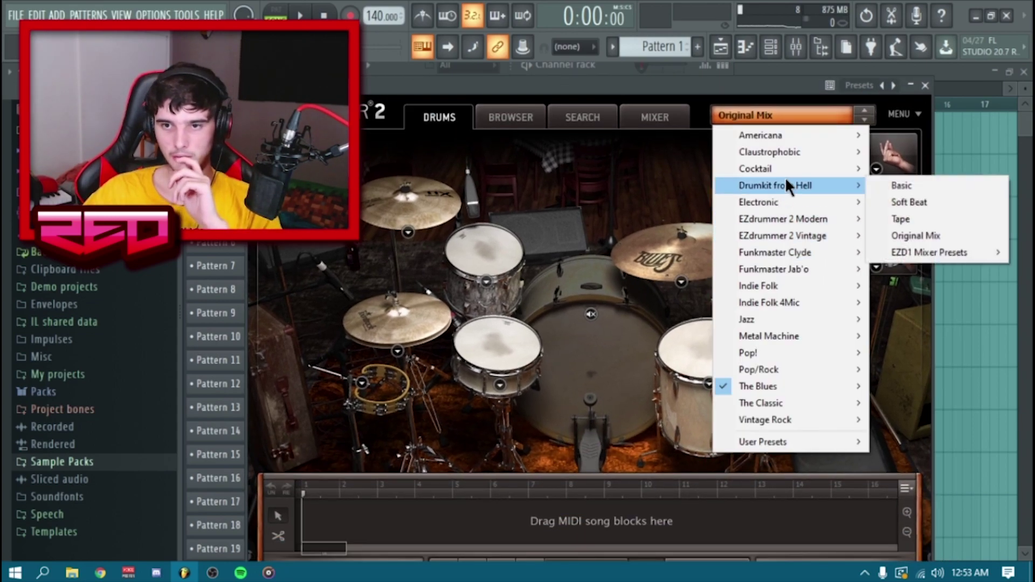
{"action": "mouse_move", "coordinate": [808, 136]}
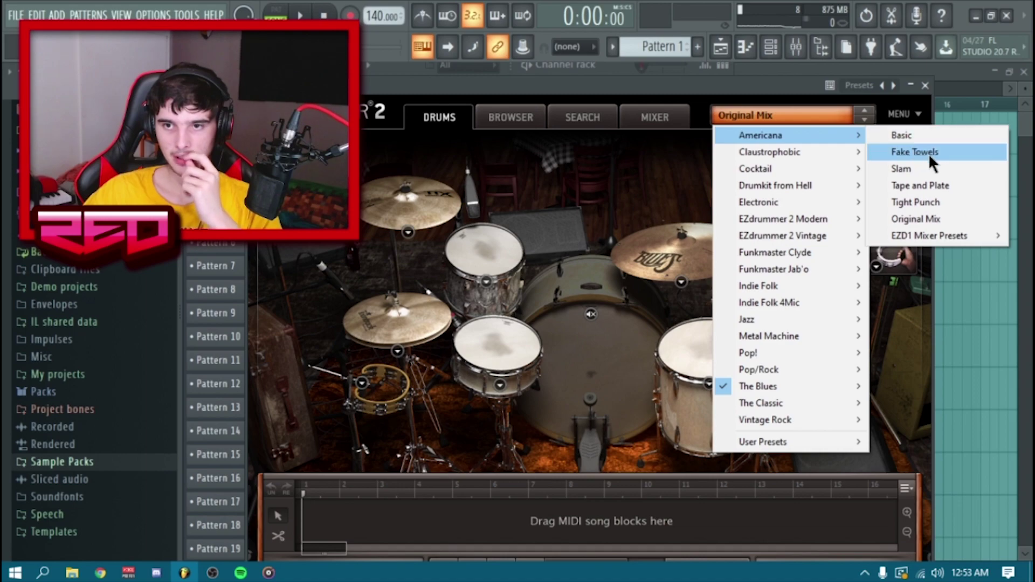
{"action": "left_click", "coordinate": [944, 203]}
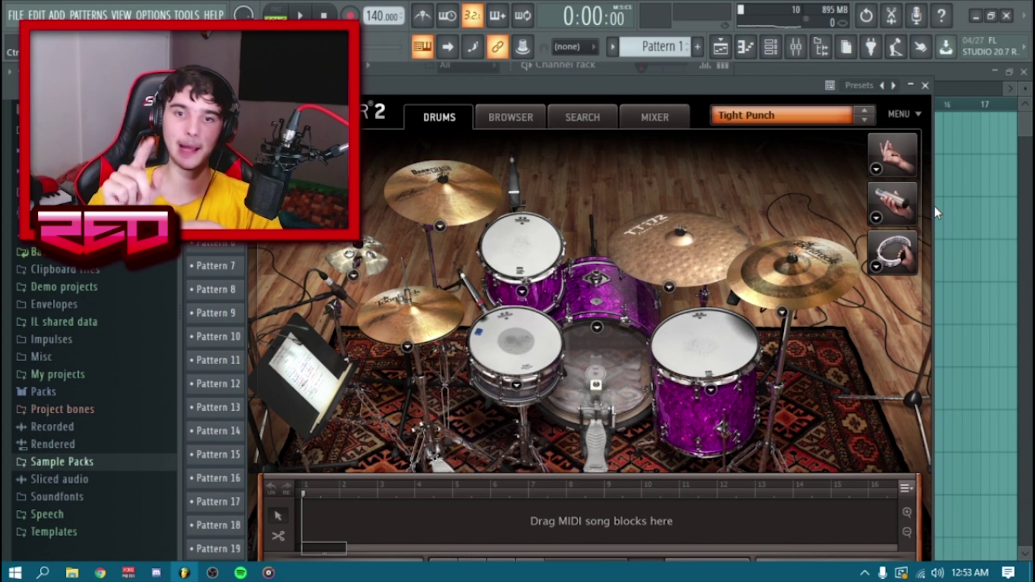
Audition the bass drum and snare of the loaded kit, alternating between the two.
{"action": "left_click", "coordinate": [596, 361]}
{"action": "left_click", "coordinate": [597, 360]}
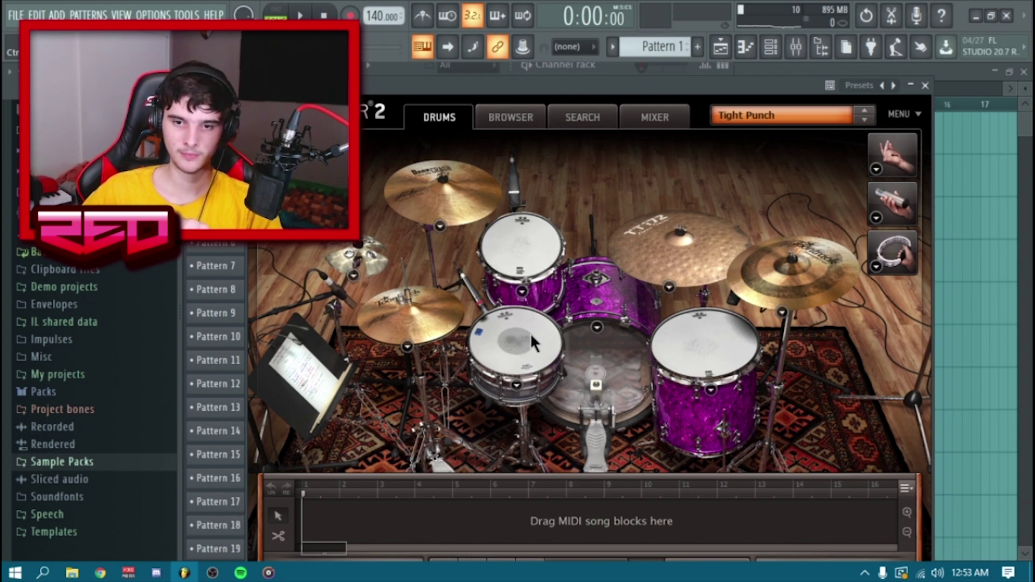
{"action": "left_click", "coordinate": [602, 364]}
{"action": "left_click", "coordinate": [603, 365]}
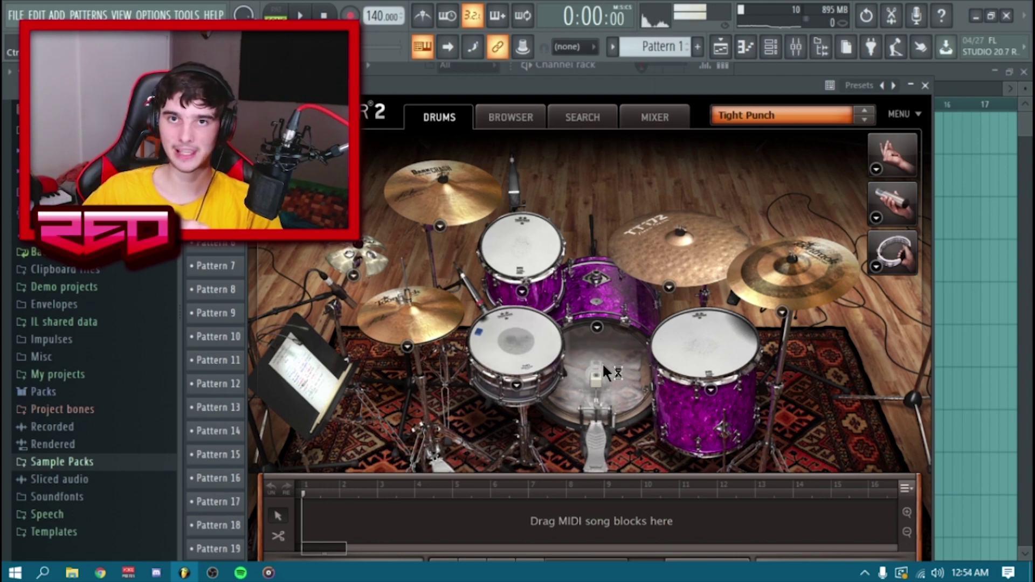
{"action": "left_click", "coordinate": [603, 363]}
{"action": "left_click", "coordinate": [603, 363]}
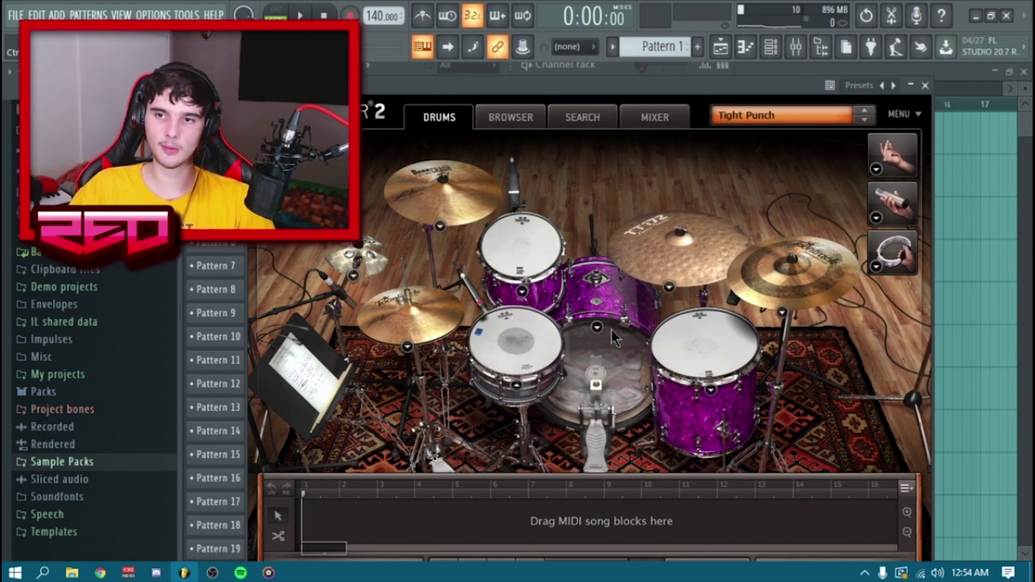
{"action": "left_click", "coordinate": [518, 344]}
{"action": "left_click", "coordinate": [512, 341]}
{"action": "left_click", "coordinate": [613, 369]}
{"action": "left_click", "coordinate": [606, 349]}
{"action": "left_click", "coordinate": [532, 339]}
{"action": "left_click", "coordinate": [588, 335]}
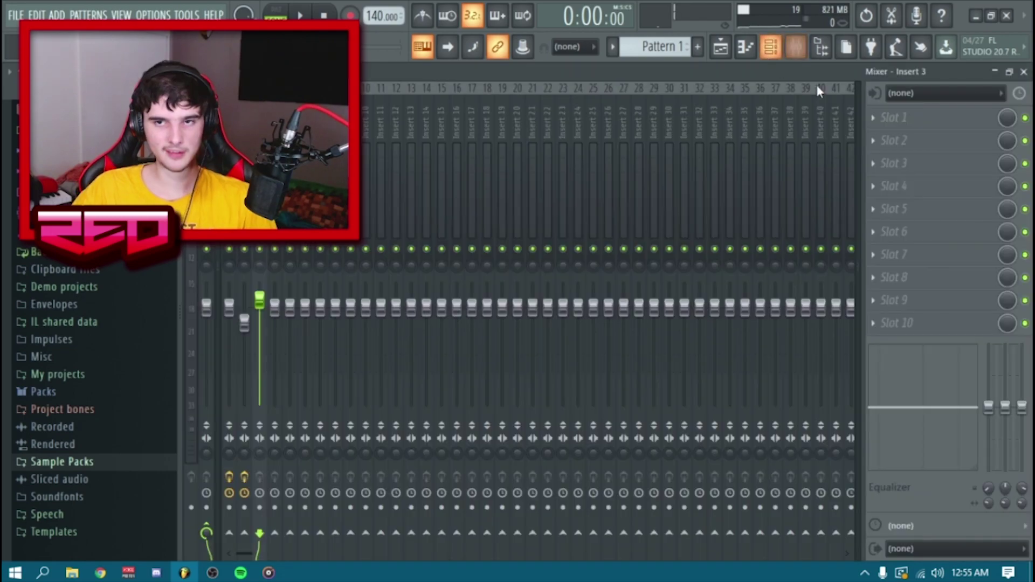
Add Soundgoodizer to the first effect slot of Insert 3 and lower that track's fader slightly while listening.
{"action": "left_click", "coordinate": [907, 118]}
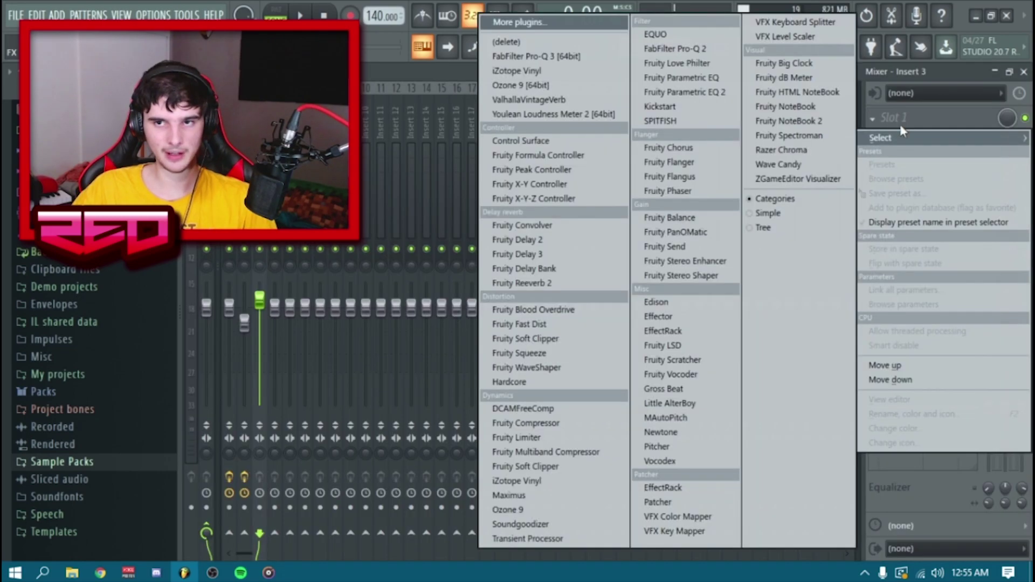
{"action": "left_click", "coordinate": [548, 524]}
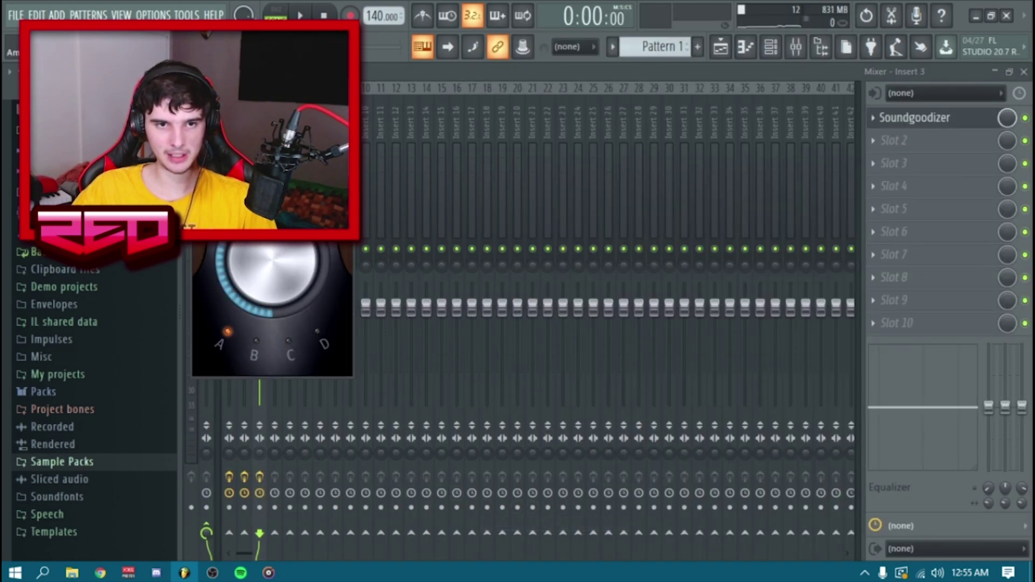
{"action": "left_click", "coordinate": [346, 147]}
{"action": "key", "text": "space"}
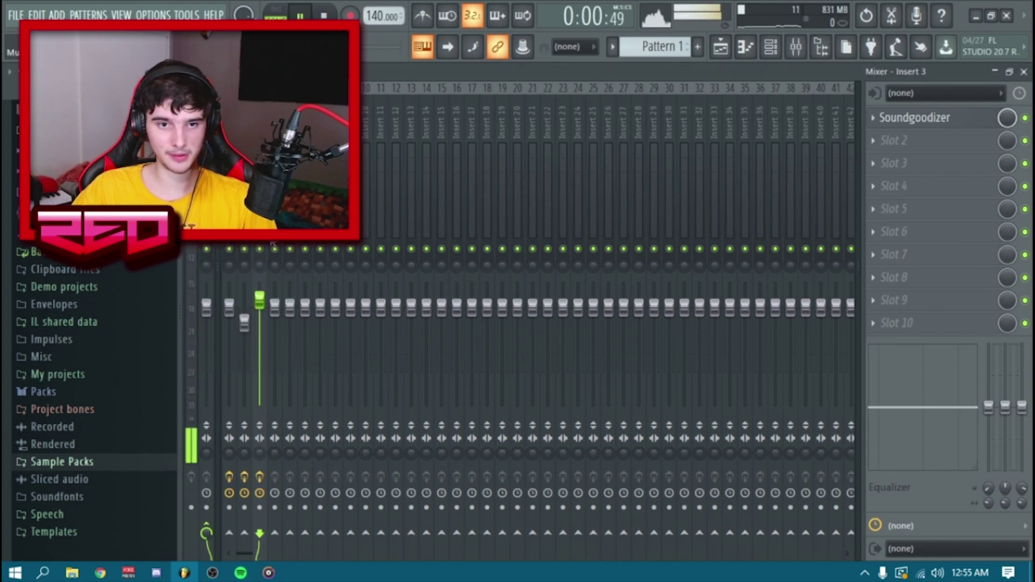
{"action": "key", "text": "space"}
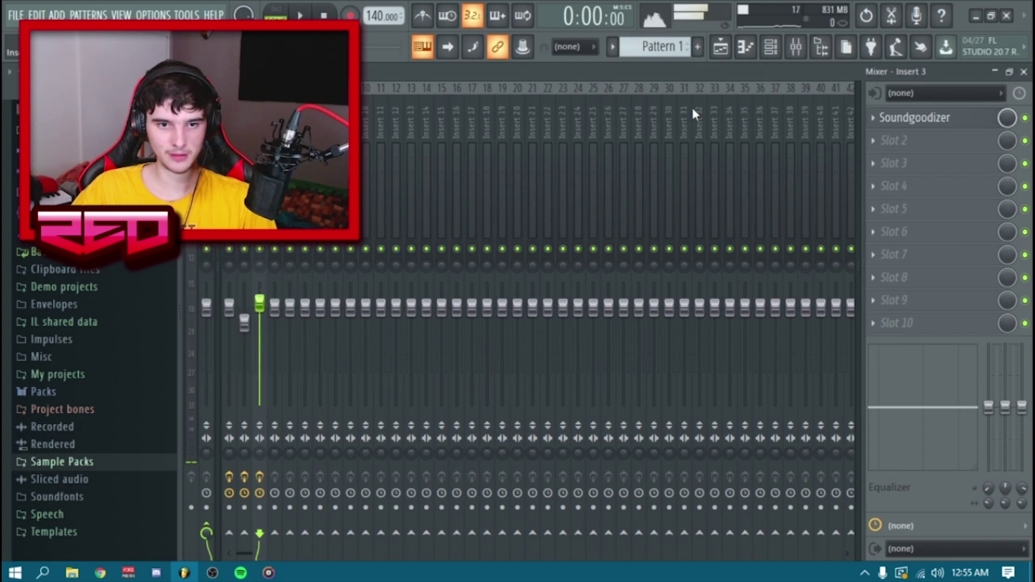
Open EZdrummer's piano roll and copy the kick and snare notes of bar 1 into bar 2.
{"action": "left_click", "coordinate": [782, 52]}
{"action": "left_click", "coordinate": [556, 158]}
{"action": "key", "text": "space"}
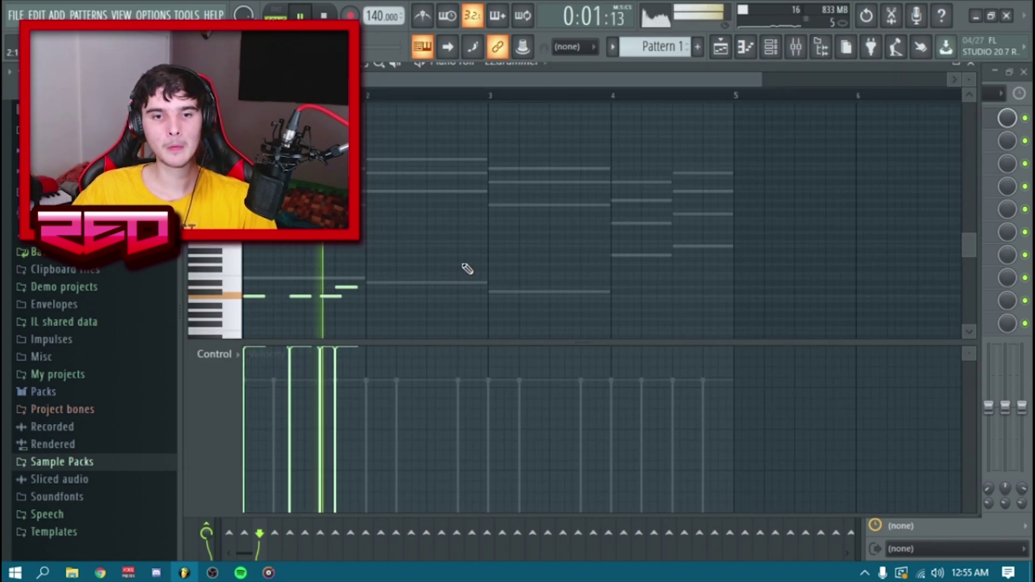
{"action": "key", "text": "space"}
{"action": "key", "text": "ctrl+a"}
{"action": "left_click_drag", "start_coordinate": [252, 297], "coordinate": [376, 297]}
{"action": "key", "text": "space"}
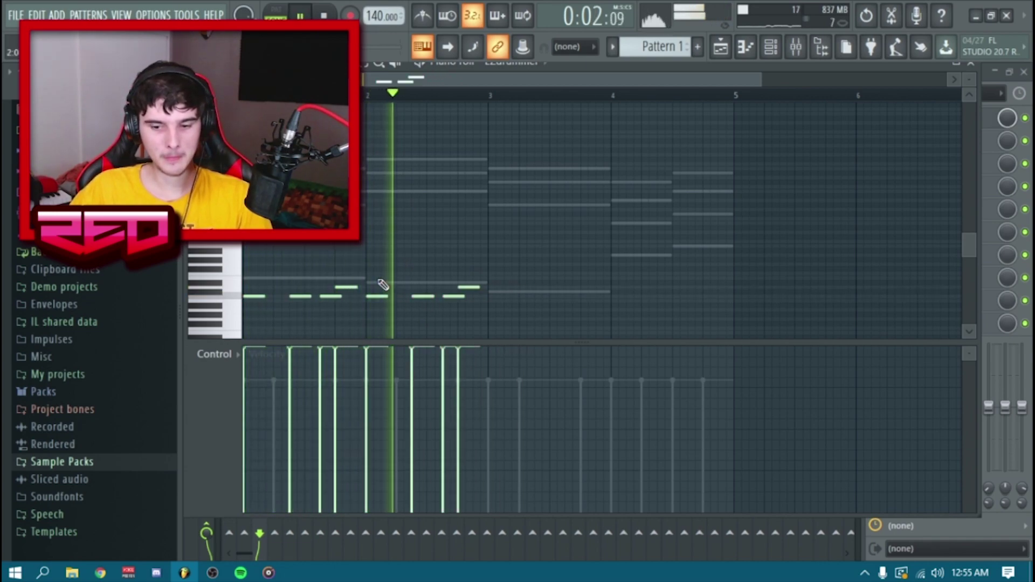
Delete and redraw the middle kick notes of bar 2, using a shorter kick halfway through the bar.
{"action": "key", "text": "space"}
{"action": "right_click", "coordinate": [423, 296]}
{"action": "right_click", "coordinate": [452, 296]}
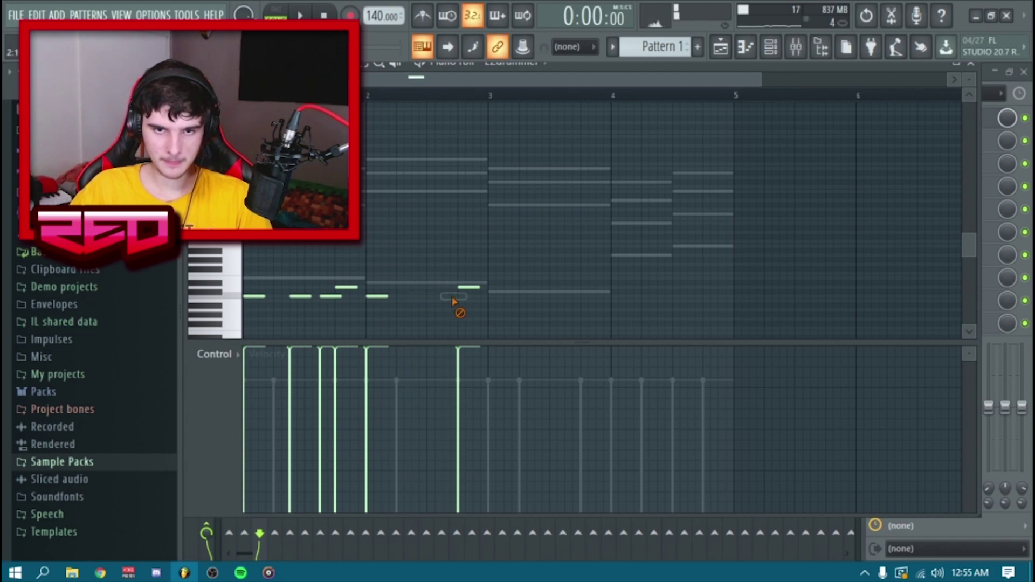
{"action": "left_click", "coordinate": [415, 296]}
{"action": "left_click", "coordinate": [445, 291]}
{"action": "key", "text": "space"}
{"action": "left_click_drag", "start_coordinate": [450, 291], "coordinate": [454, 296]}
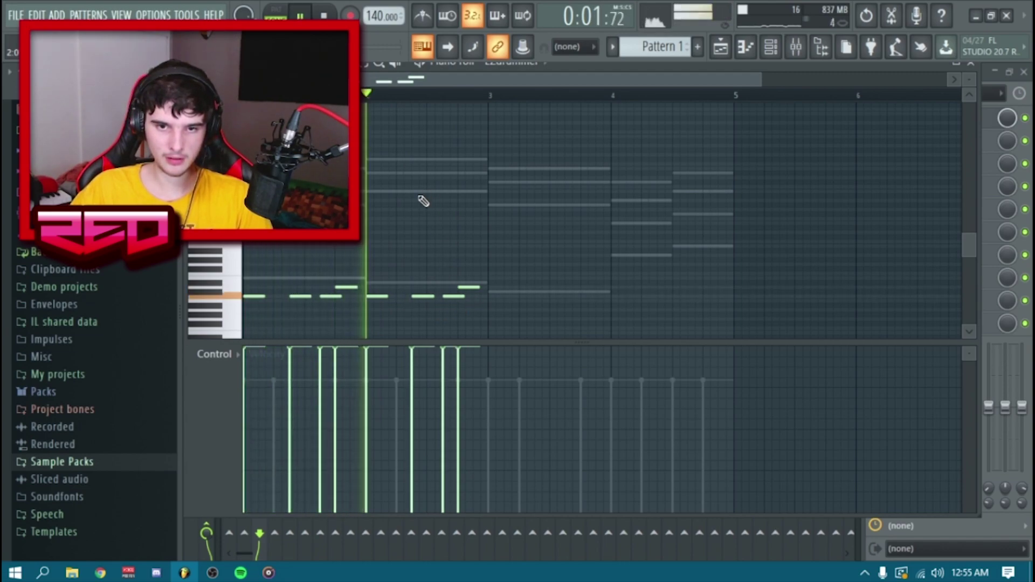
{"action": "key", "text": "space"}
{"action": "right_click", "coordinate": [425, 297]}
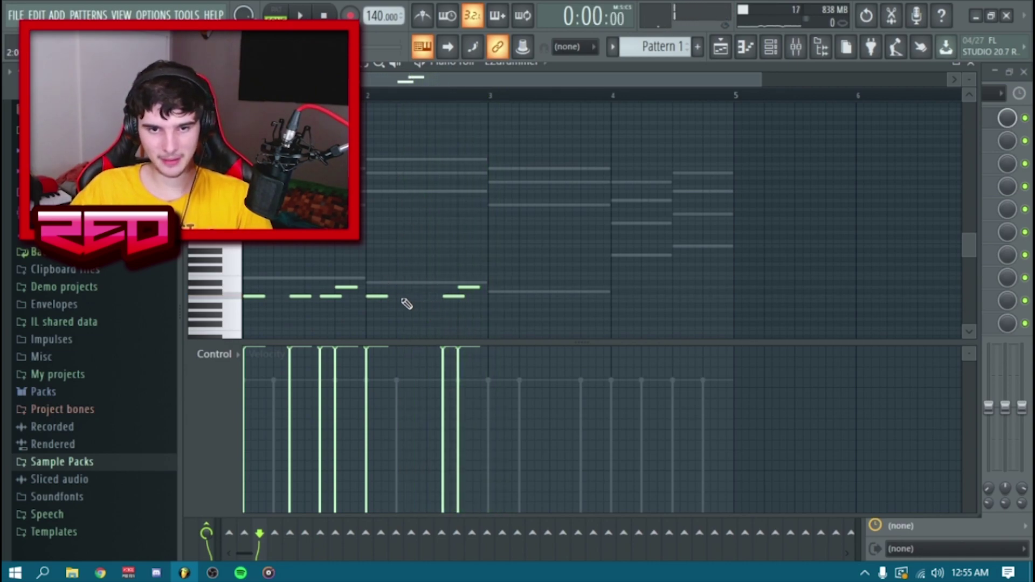
{"action": "left_click", "coordinate": [415, 295]}
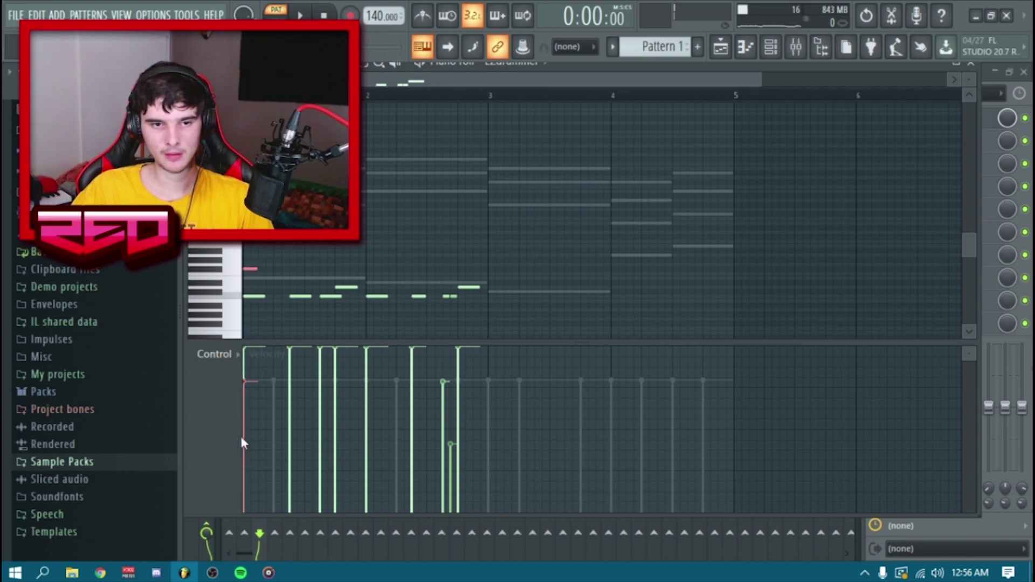
Draw hi-hat notes on every beat of bars 1 and 2, add one higher note late in bar 2, and listen.
{"action": "left_click", "coordinate": [280, 269]}
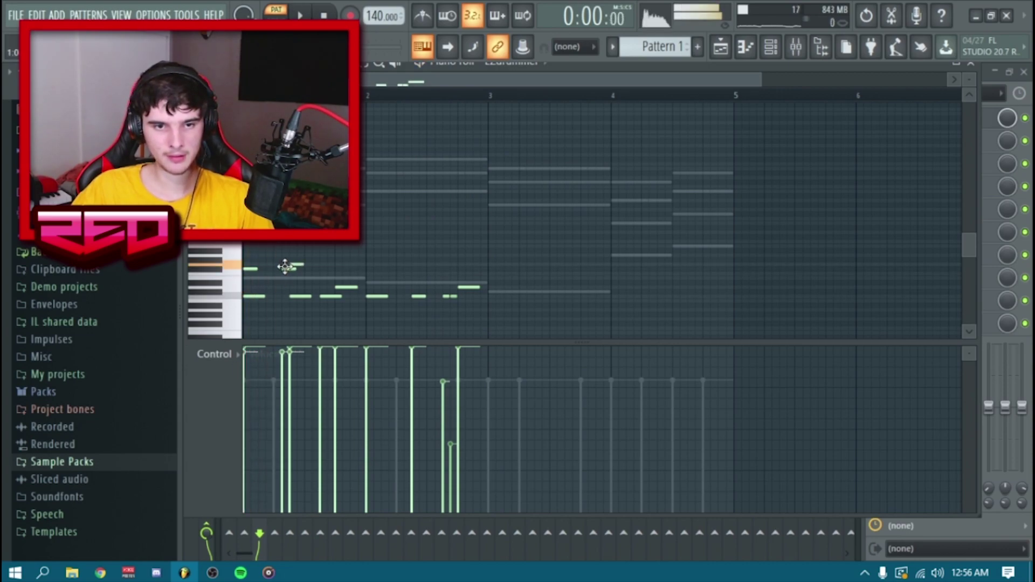
{"action": "left_click_drag", "start_coordinate": [349, 260], "coordinate": [251, 273]}
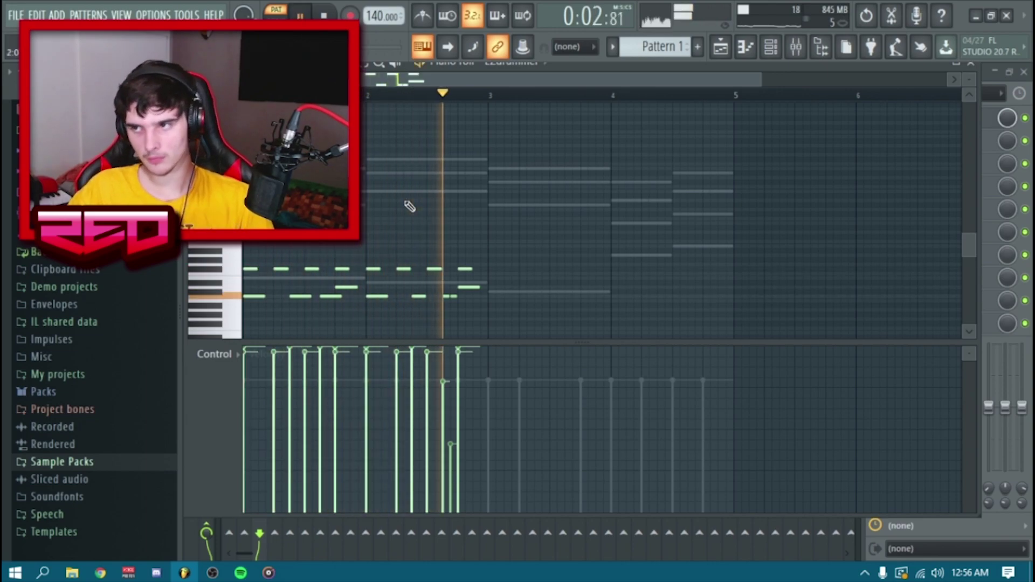
{"action": "key", "text": "space"}
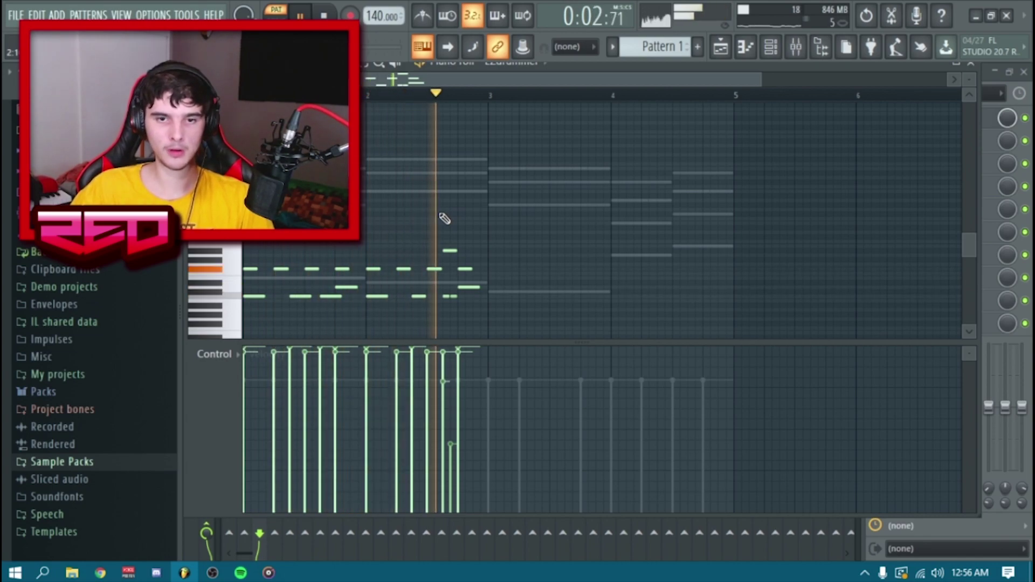
{"action": "key", "text": "space"}
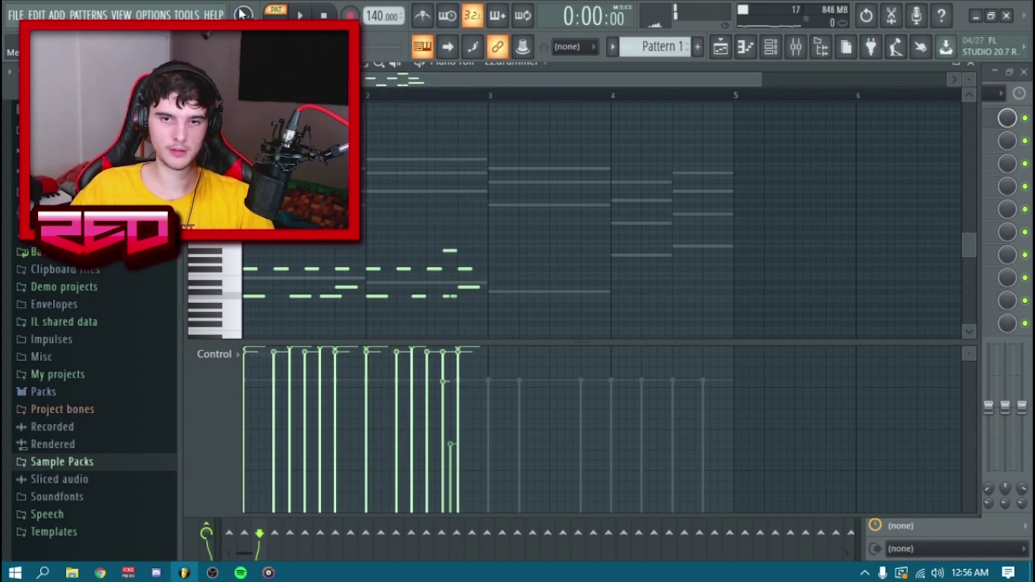
Play the drum pattern with the mixer shown, return to EZdrummer's piano roll and stop playback.
{"action": "left_click", "coordinate": [795, 47]}
{"action": "key", "text": "space"}
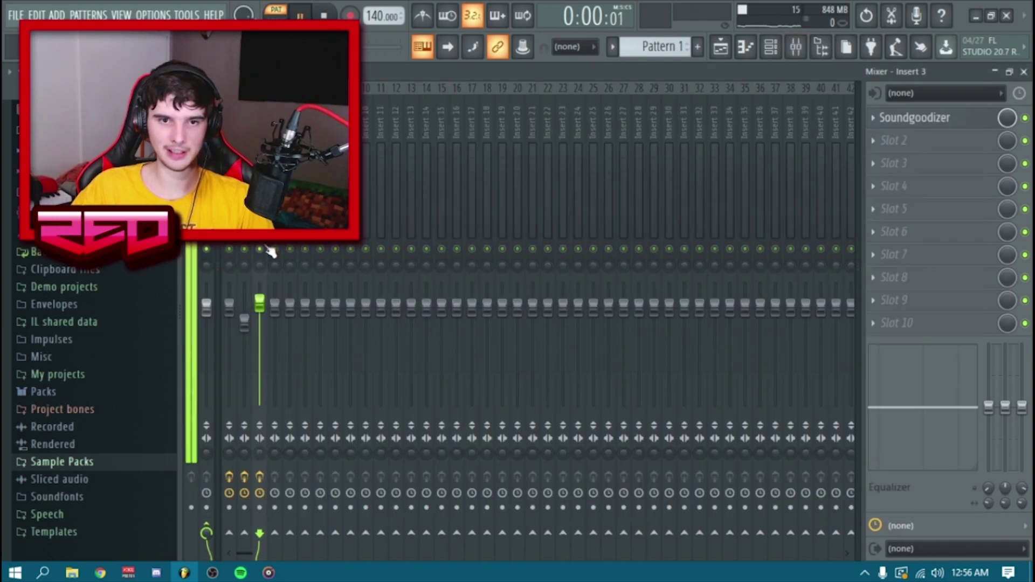
{"action": "key", "text": "F6"}
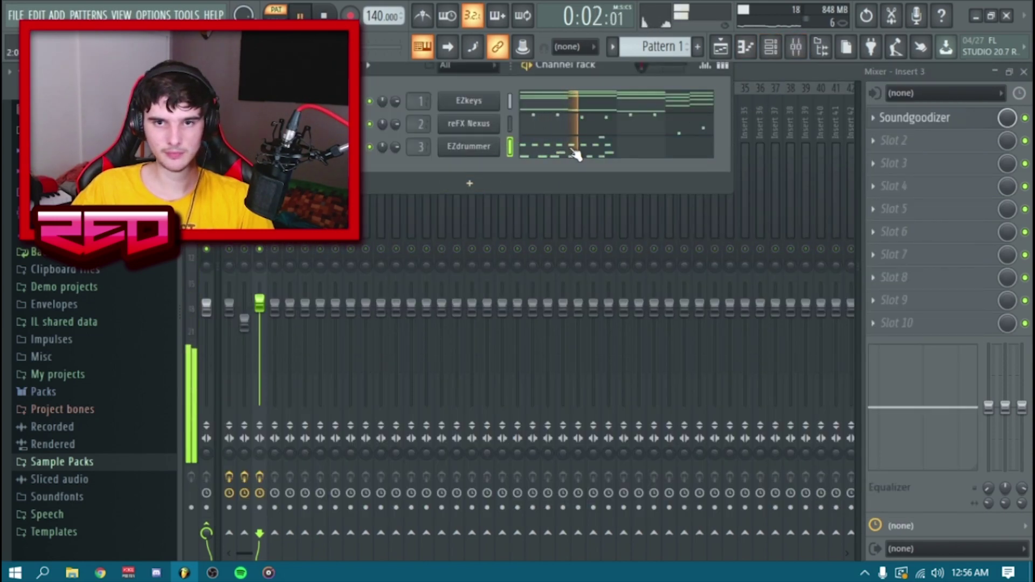
{"action": "left_click", "coordinate": [574, 155]}
{"action": "key", "text": "space"}
Fill the off-beats of both bars with copied hi-hat notes at lower velocity, omitting the one under the higher note, and listen.
{"action": "left_click_drag", "start_coordinate": [249, 269], "coordinate": [262, 267]}
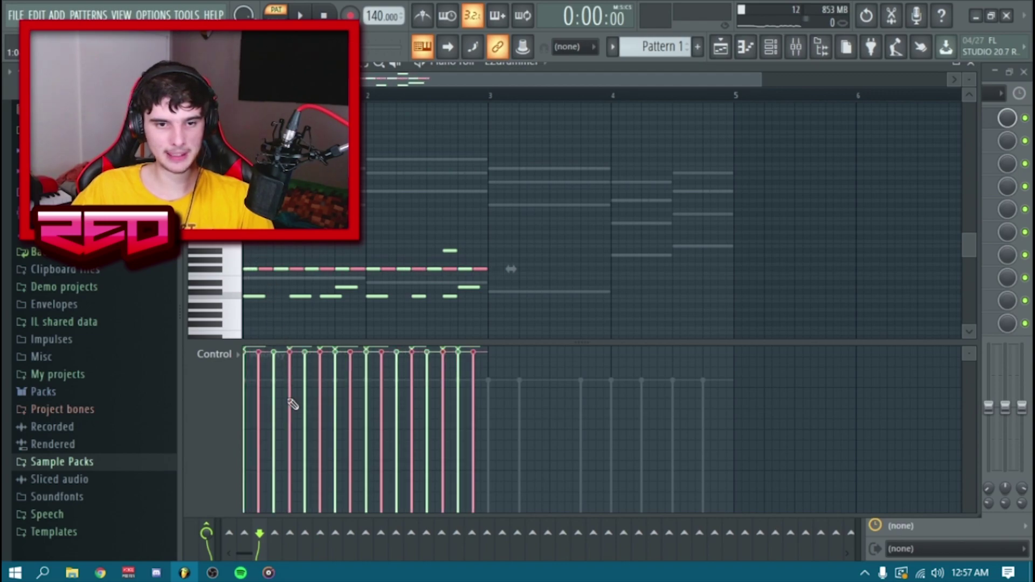
{"action": "left_click", "coordinate": [503, 309]}
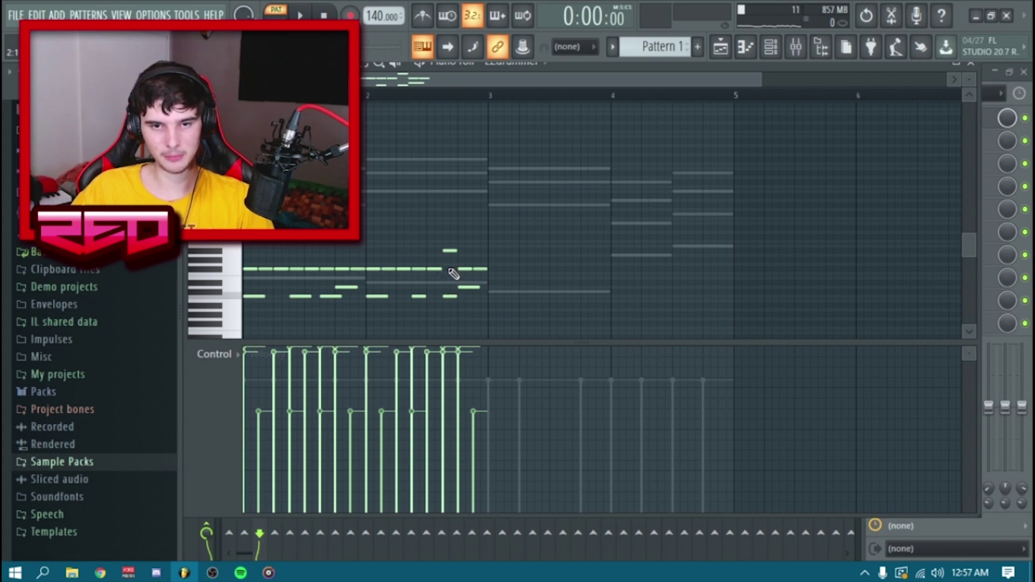
{"action": "key", "text": "space"}
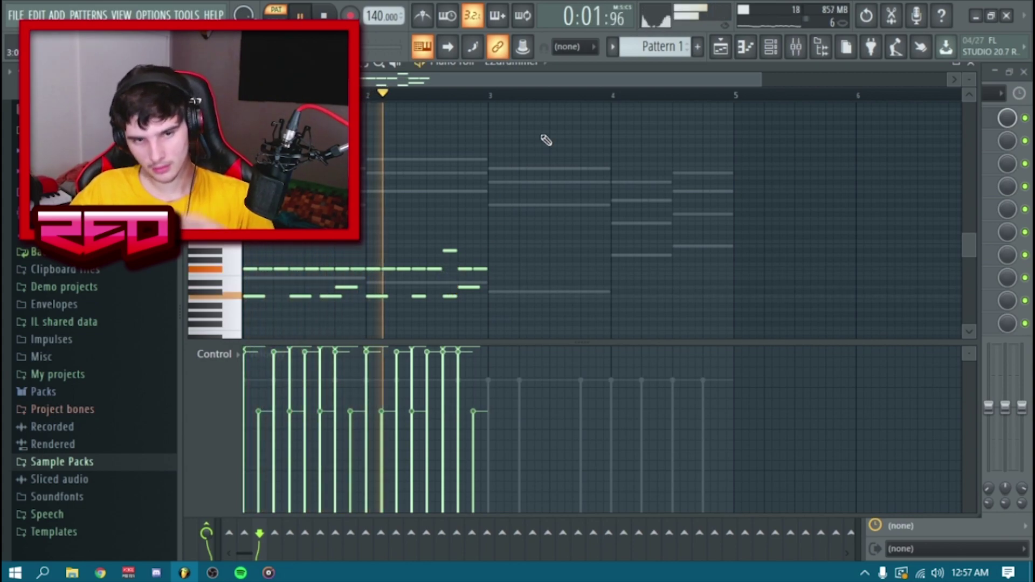
{"action": "key", "text": "space"}
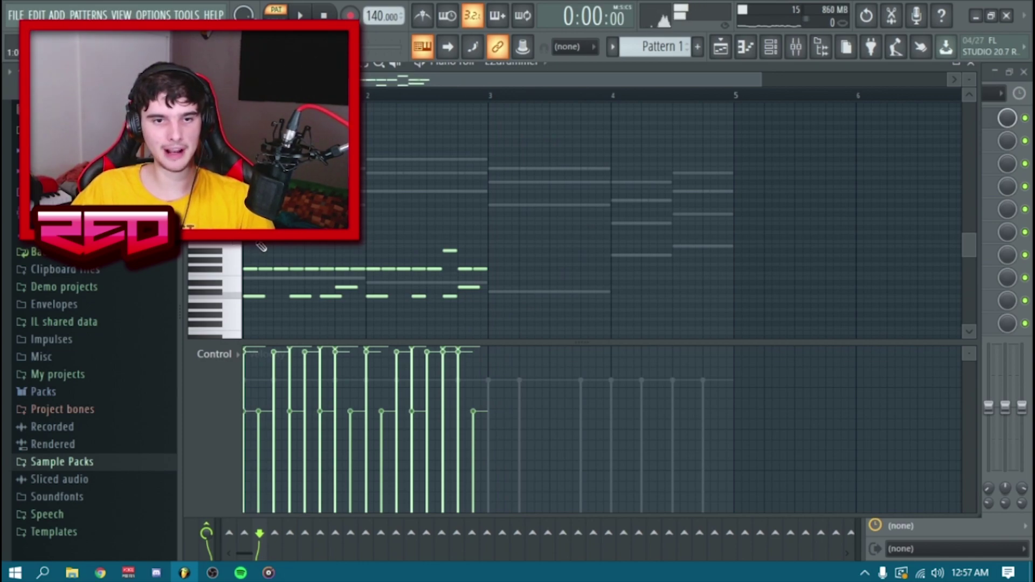
{"action": "key", "text": "space"}
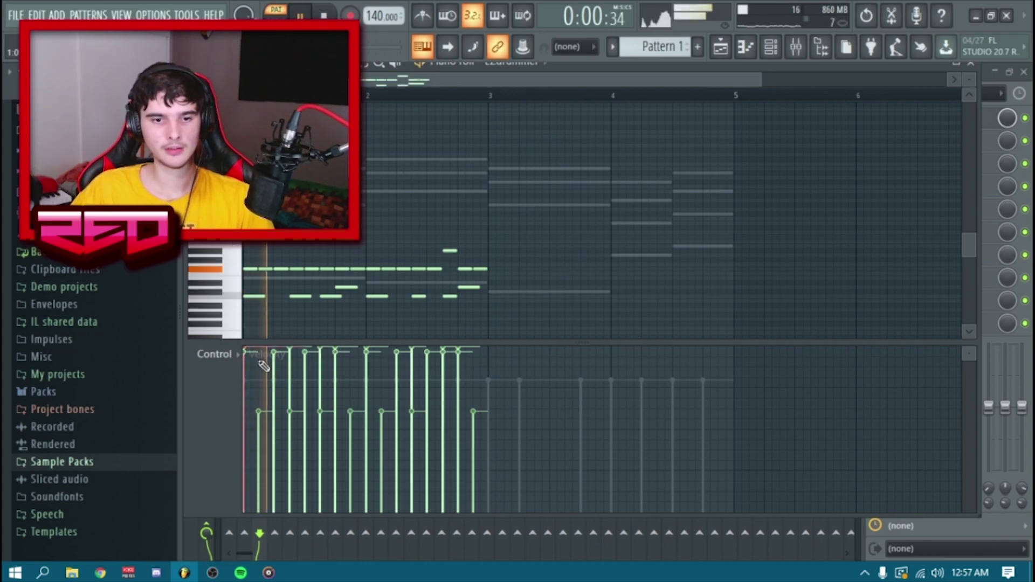
Add a long crash note at the start of bar 1 and duplicate the two-bar kick, snare and hi-hat pattern into bars 3 and 4.
{"action": "left_click_drag", "start_coordinate": [534, 326], "coordinate": [245, 259]}
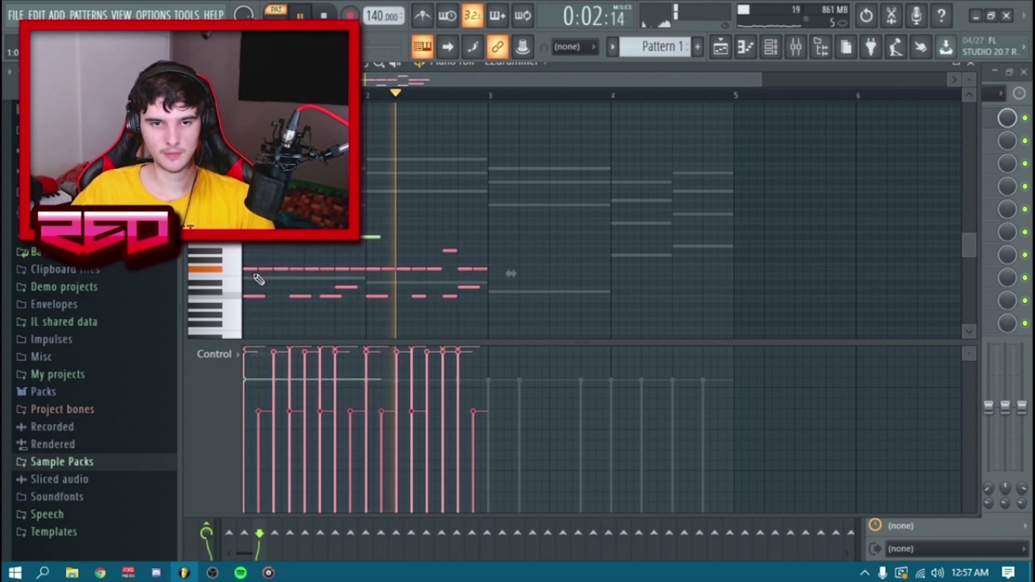
{"action": "key", "text": "ctrl+b"}
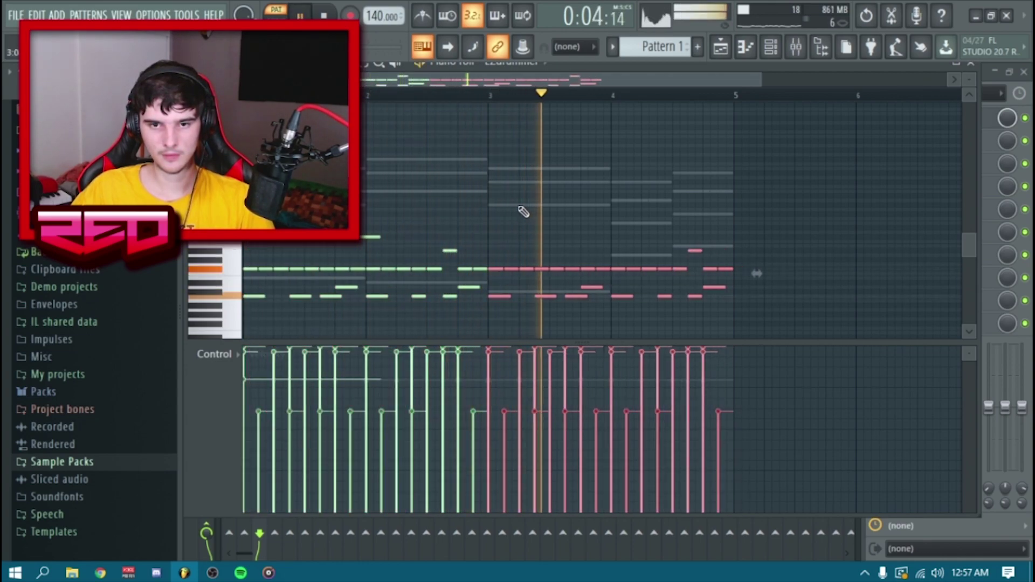
{"action": "key", "text": "ctrl+d"}
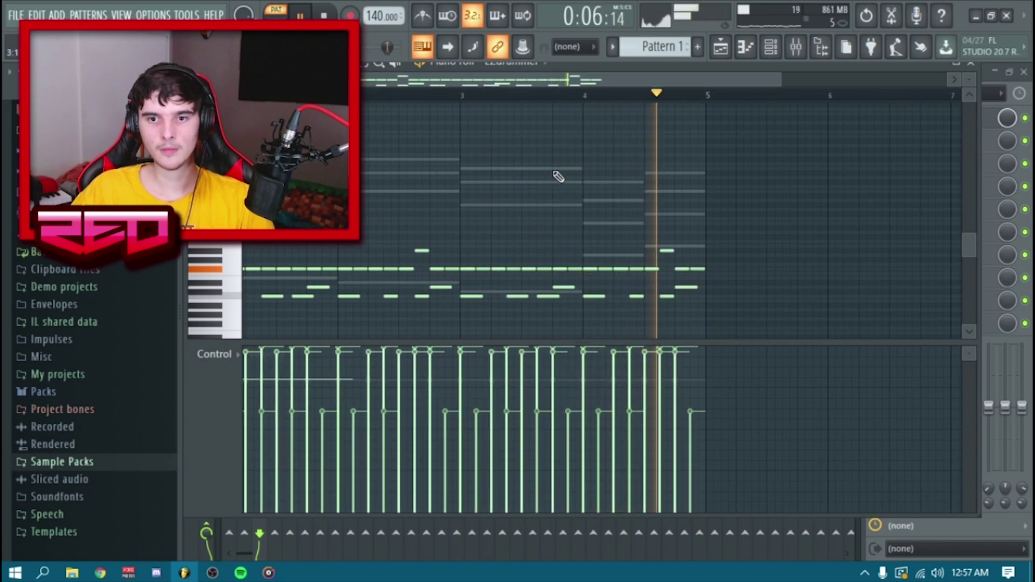
{"action": "key", "text": "space"}
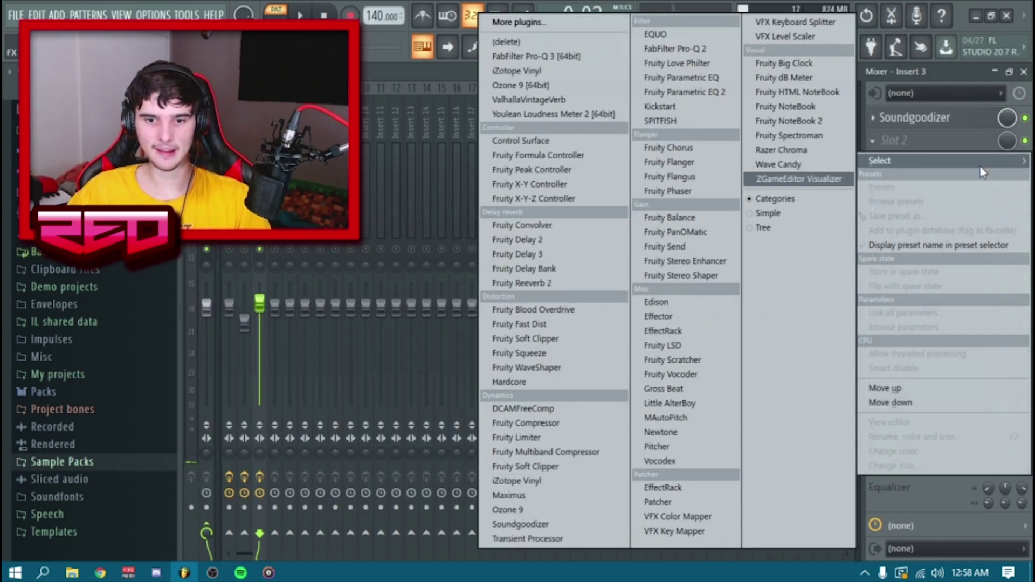
Load Fruity Limiter into the second effect slot of Insert 3, after Soundgoodizer, and play the drum pattern.
{"action": "left_click", "coordinate": [959, 146]}
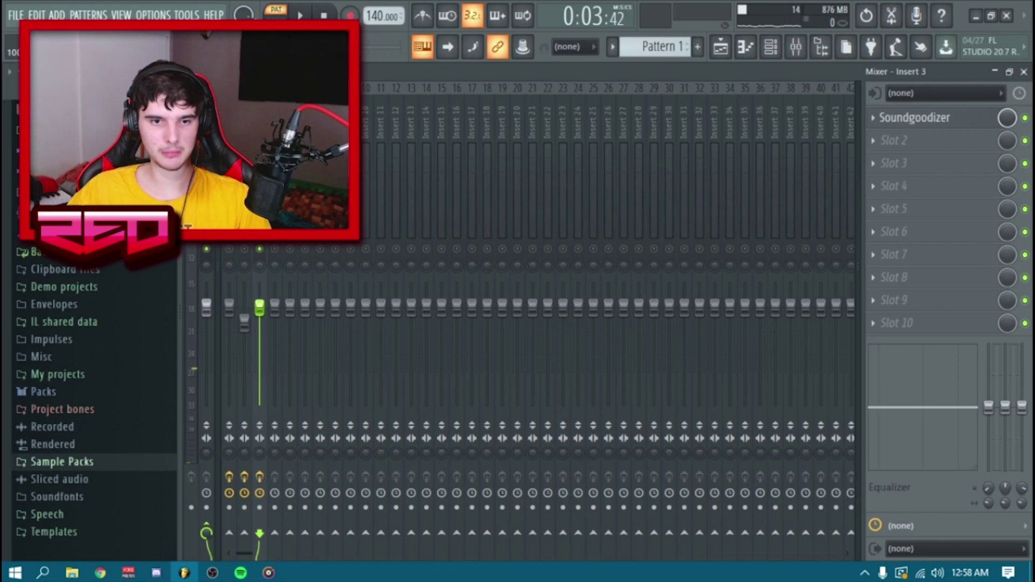
{"action": "key", "text": "space"}
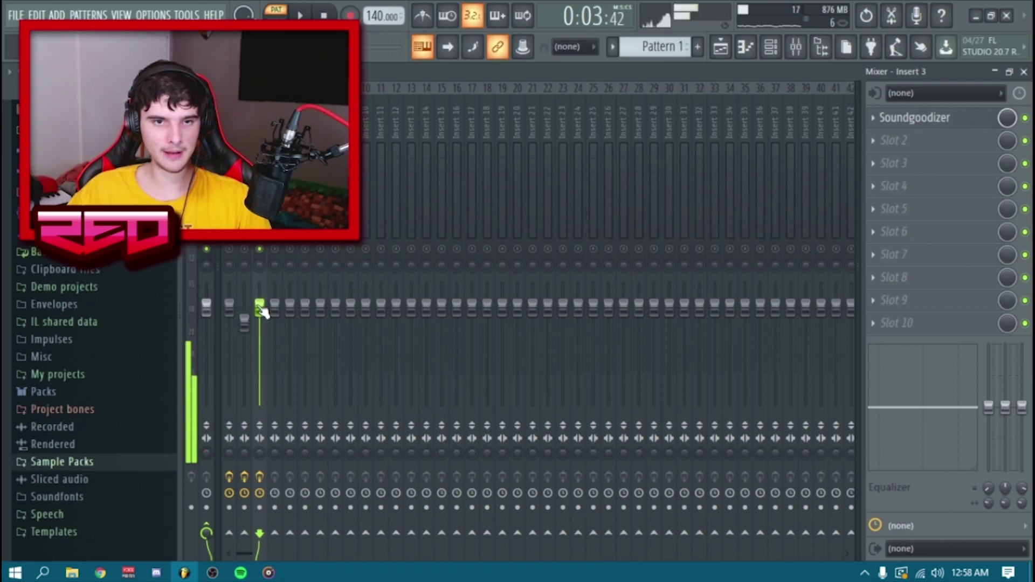
{"action": "left_click", "coordinate": [965, 141]}
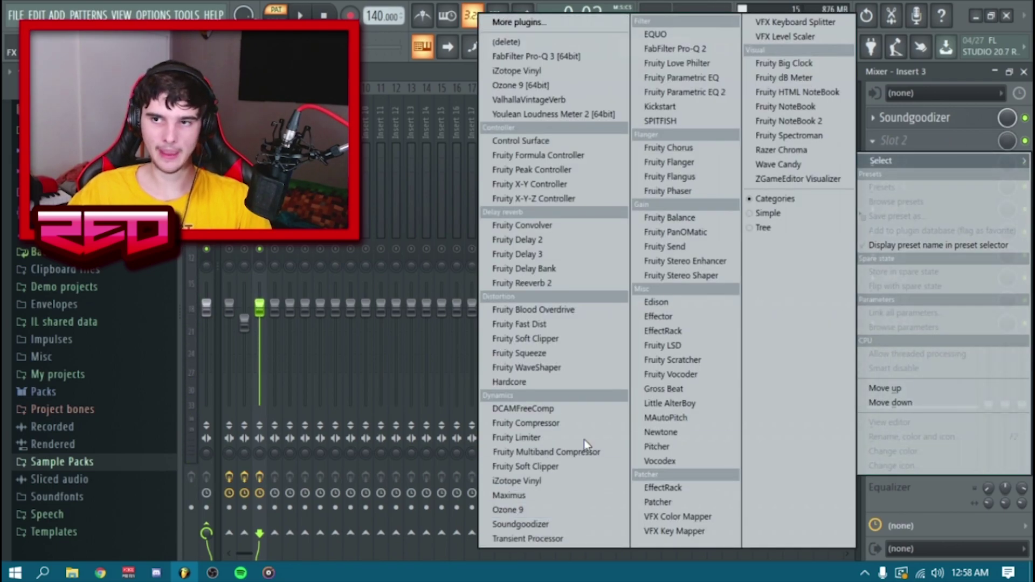
{"action": "left_click", "coordinate": [561, 437]}
{"action": "key", "text": "space"}
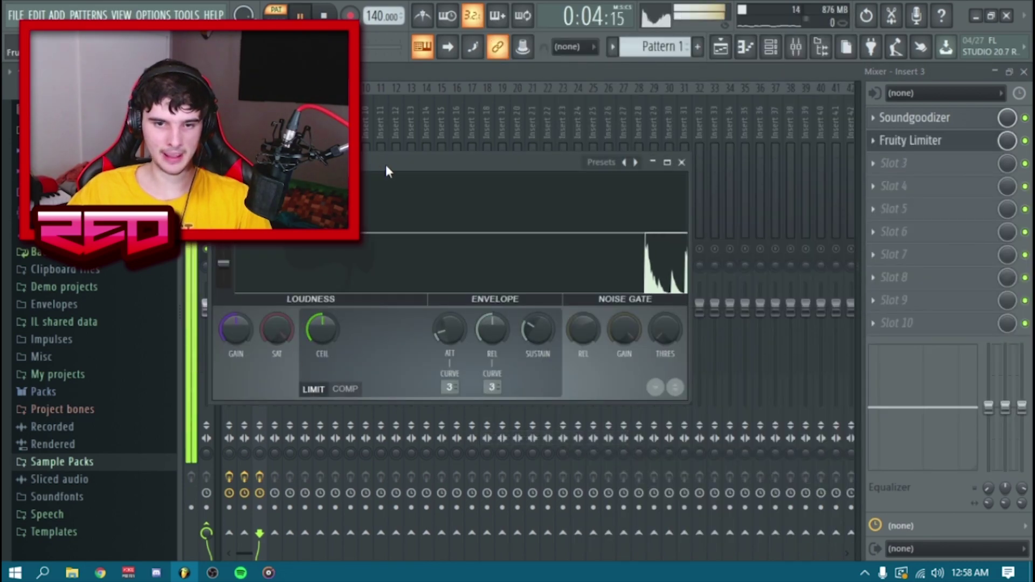
Raise the limiter's gain and lower the Insert 3 fader slightly while the drums play.
{"action": "left_click_drag", "start_coordinate": [383, 163], "coordinate": [567, 156]}
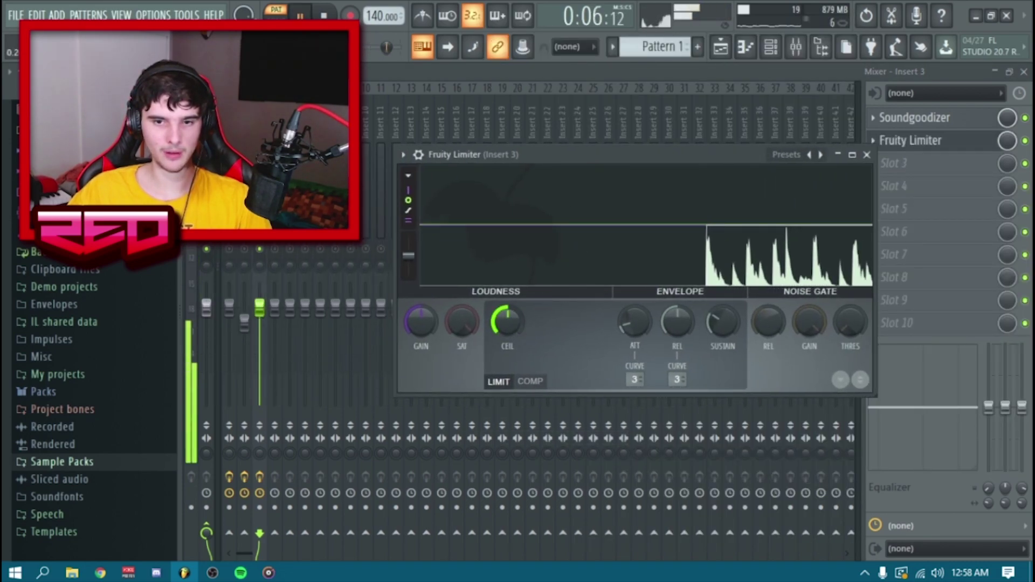
{"action": "mouse_move", "coordinate": [433, 334]}
{"action": "left_mouse_down"}
{"action": "mouse_move", "coordinate": [433, 305]}
{"action": "mouse_move", "coordinate": [426, 319]}
{"action": "left_mouse_up"}
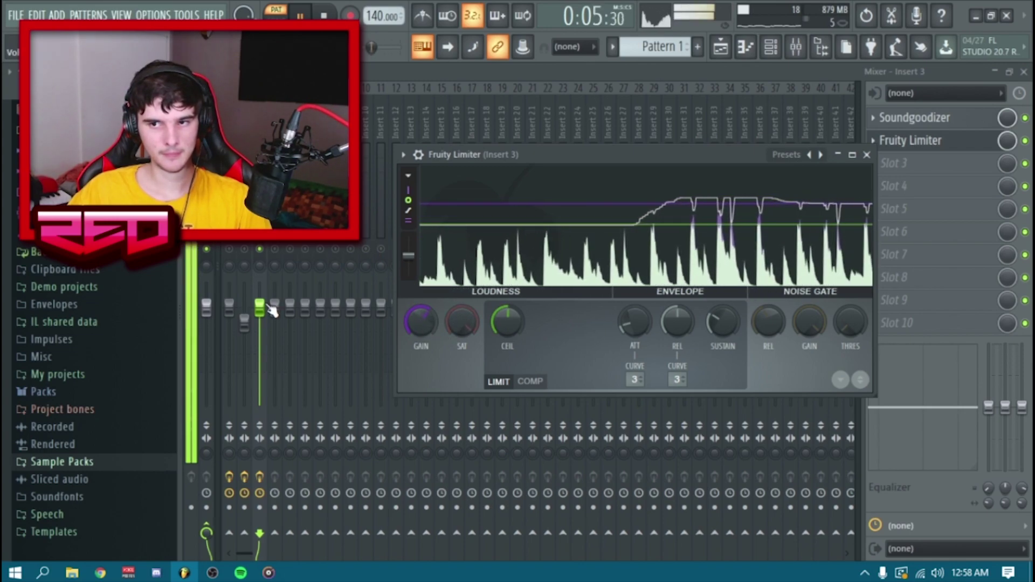
{"action": "left_click_drag", "start_coordinate": [269, 308], "coordinate": [269, 312]}
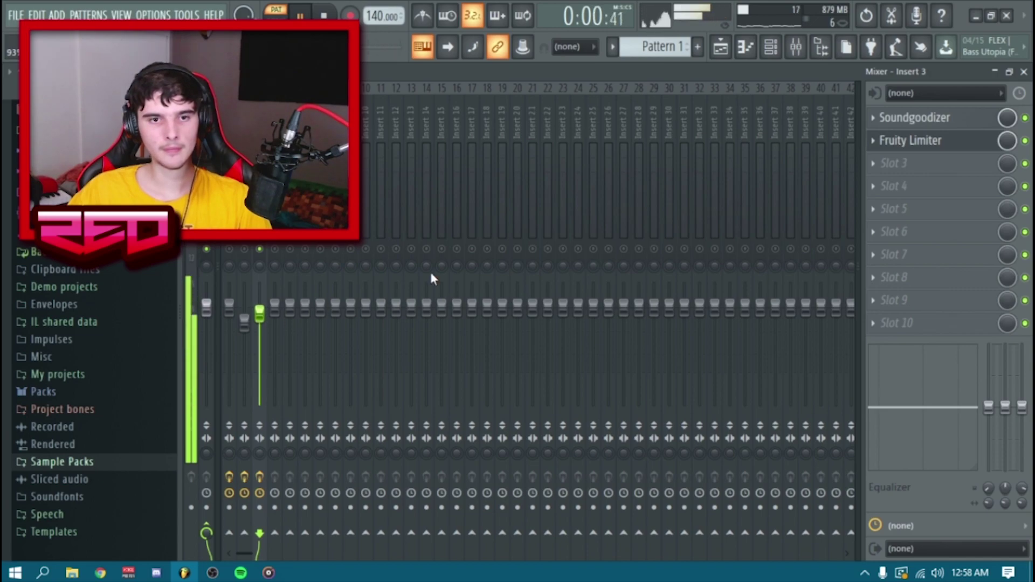
Load FabFilter Pro-Q 2 into the third effect slot of Insert 3 and shape its lower frequency bands while listening.
{"action": "left_click", "coordinate": [942, 167]}
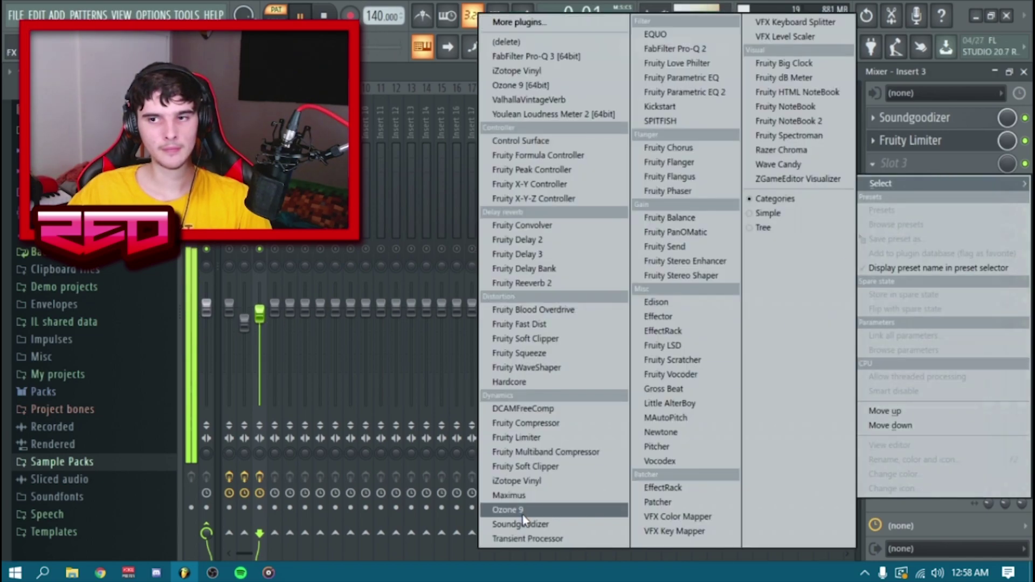
{"action": "left_click", "coordinate": [690, 54]}
{"action": "left_click_drag", "start_coordinate": [403, 182], "coordinate": [398, 65]}
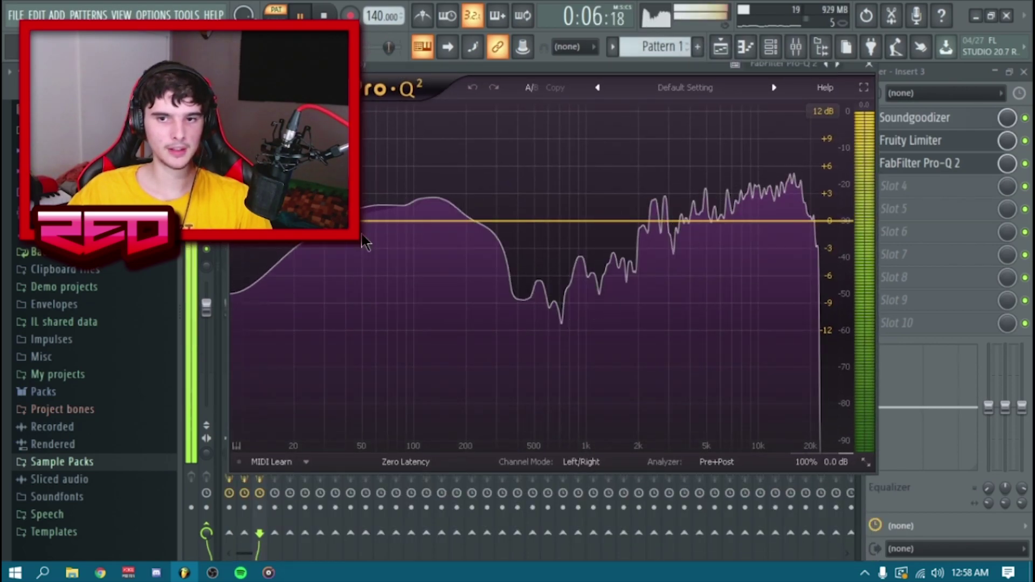
{"action": "left_click_drag", "start_coordinate": [370, 218], "coordinate": [369, 265]}
{"action": "left_click", "coordinate": [487, 188]}
{"action": "left_click_drag", "start_coordinate": [487, 187], "coordinate": [468, 288]}
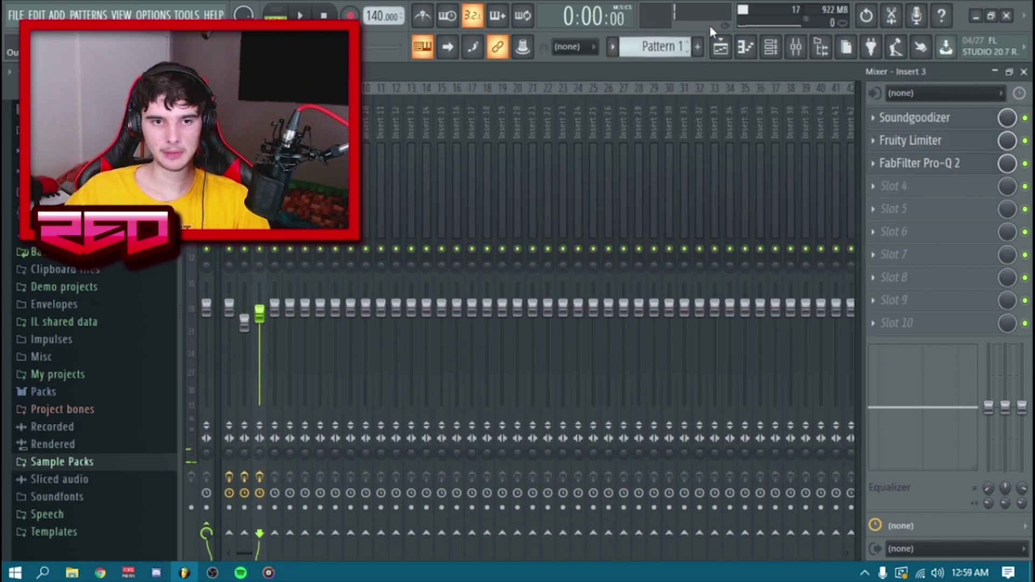
Play the full pattern with the playlist shown, select the EZkeys and Nexus channels in turn, and stop playback.
{"action": "key", "text": "space"}
{"action": "left_click", "coordinate": [721, 47]}
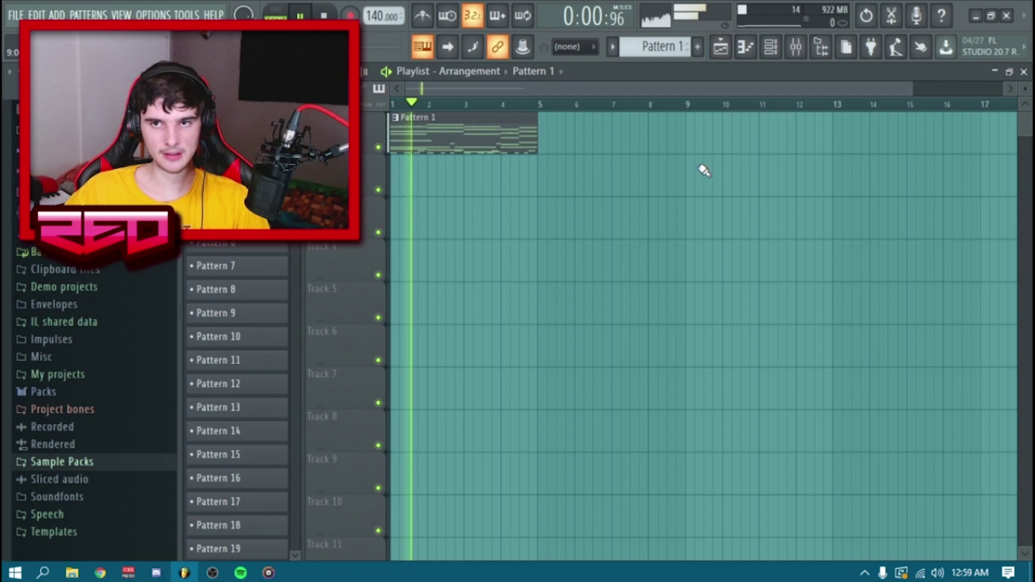
{"action": "key", "text": "F6"}
{"action": "left_click", "coordinate": [508, 124]}
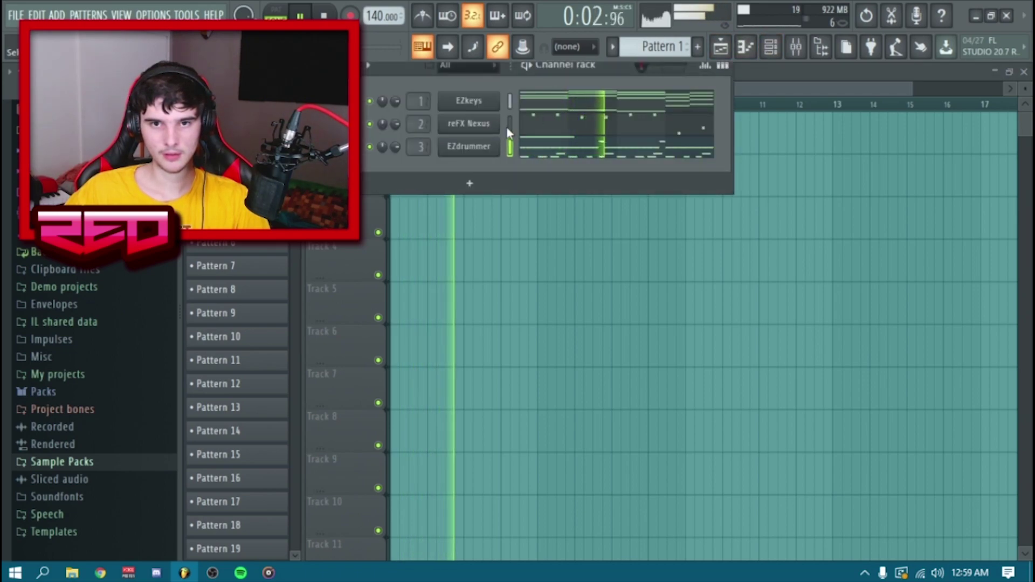
{"action": "left_click", "coordinate": [510, 101]}
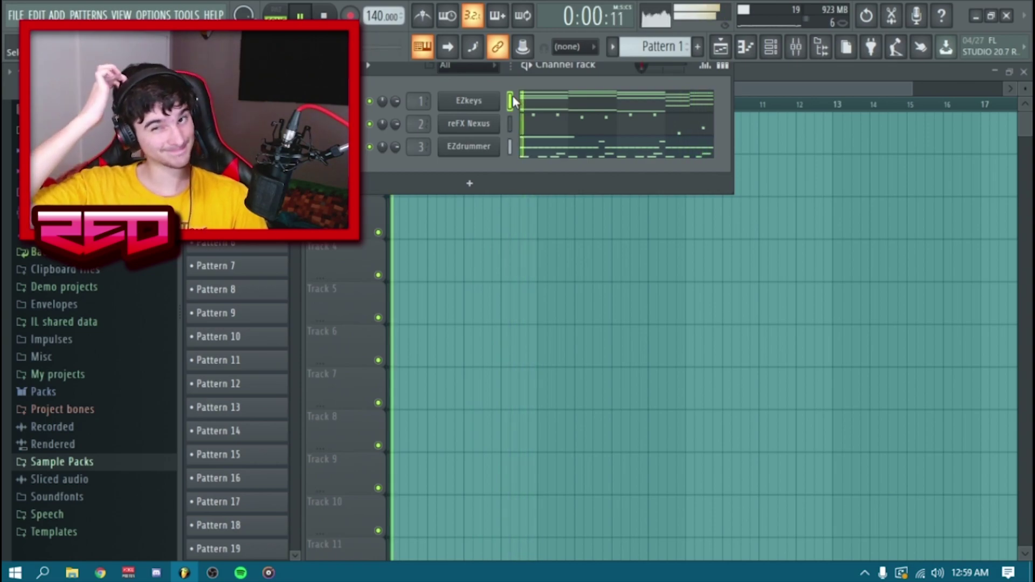
{"action": "left_click", "coordinate": [509, 124]}
{"action": "key", "text": "space"}
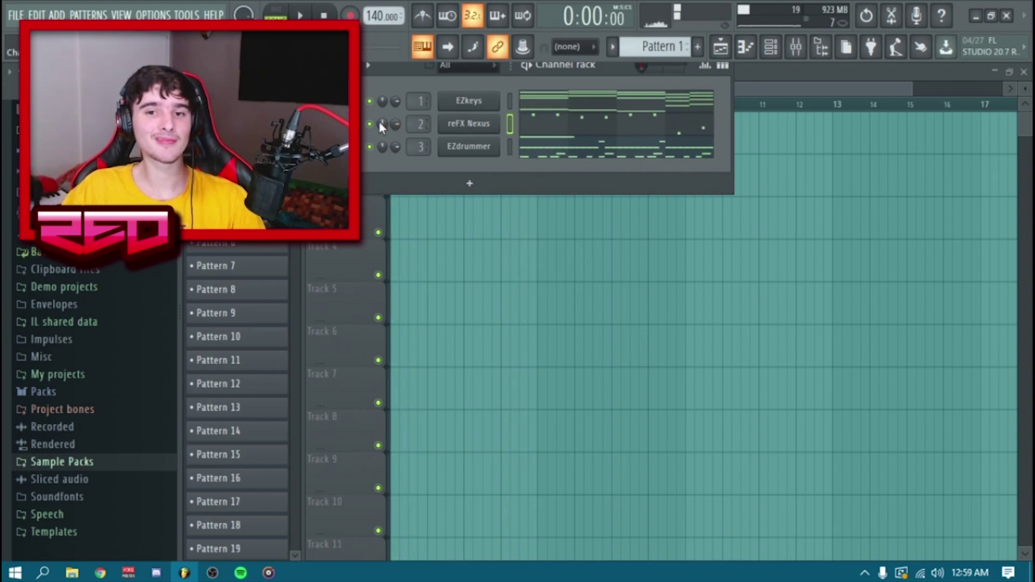
Open the Nexus melody in the piano roll and enlarge the note area by shrinking the velocity lane.
{"action": "key", "text": "space"}
{"action": "left_click", "coordinate": [572, 138]}
{"action": "key", "text": "space"}
{"action": "scroll", "coordinate": [381, 206], "scroll_direction": "up", "scroll_amount": 5}
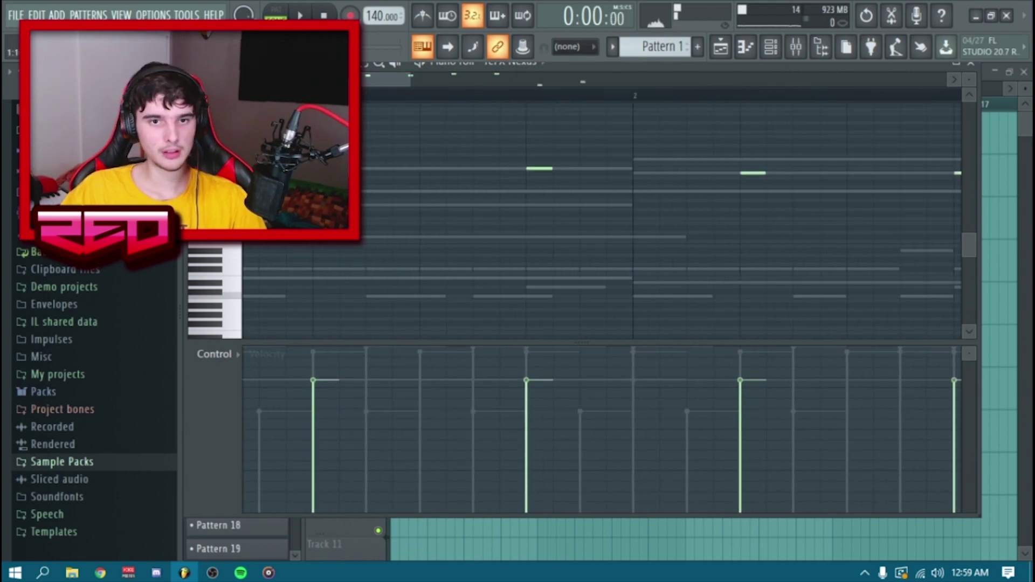
{"action": "left_click_drag", "start_coordinate": [286, 341], "coordinate": [251, 406]}
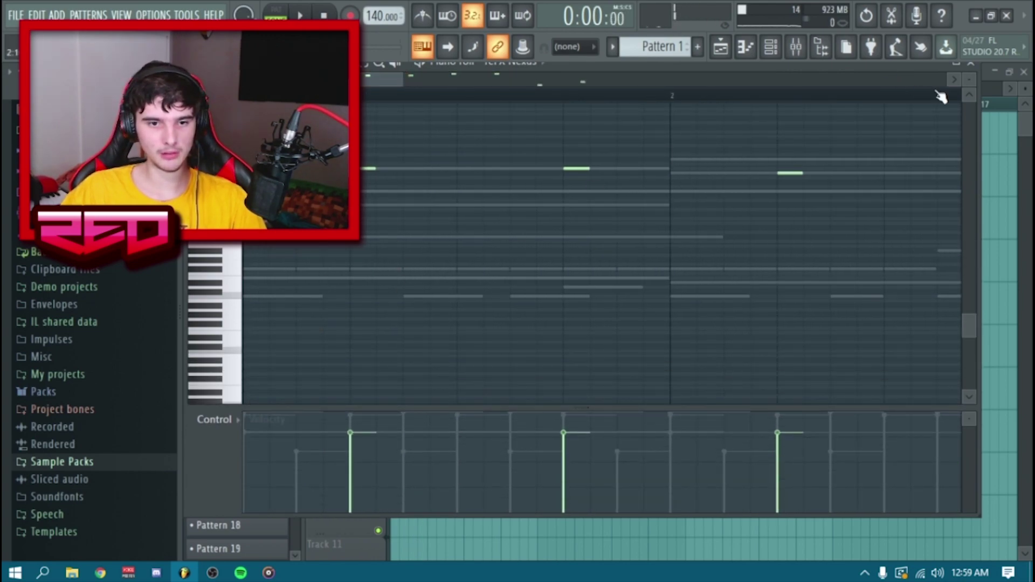
{"action": "scroll", "coordinate": [381, 171], "scroll_direction": "up", "scroll_amount": 3}
{"action": "scroll", "coordinate": [397, 122], "scroll_direction": "down", "scroll_amount": 4}
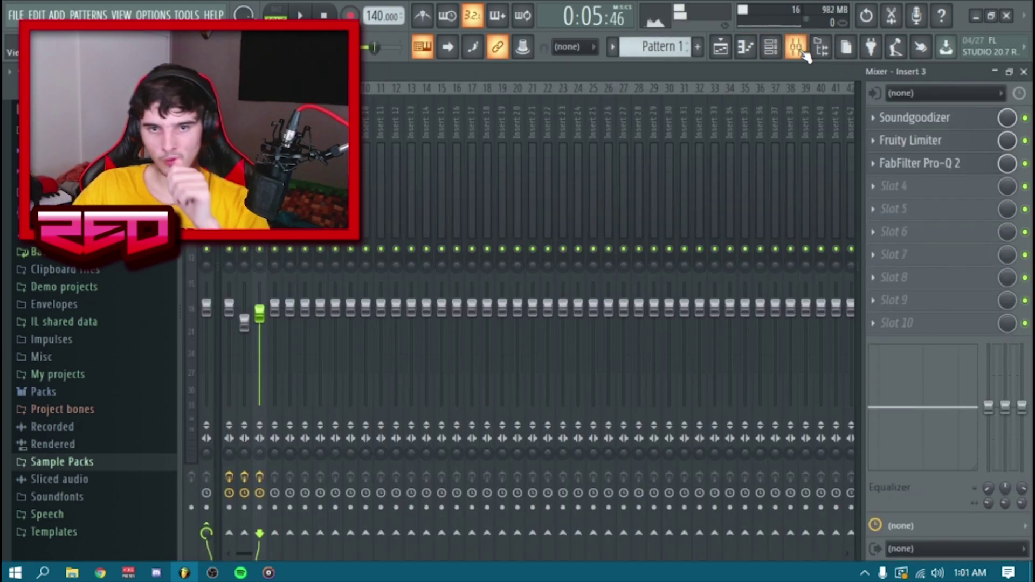
Unmute the EZkeys and EZdrummer channels and play the whole pattern with the playlist shown.
{"action": "left_click", "coordinate": [781, 48]}
{"action": "key", "text": "space"}
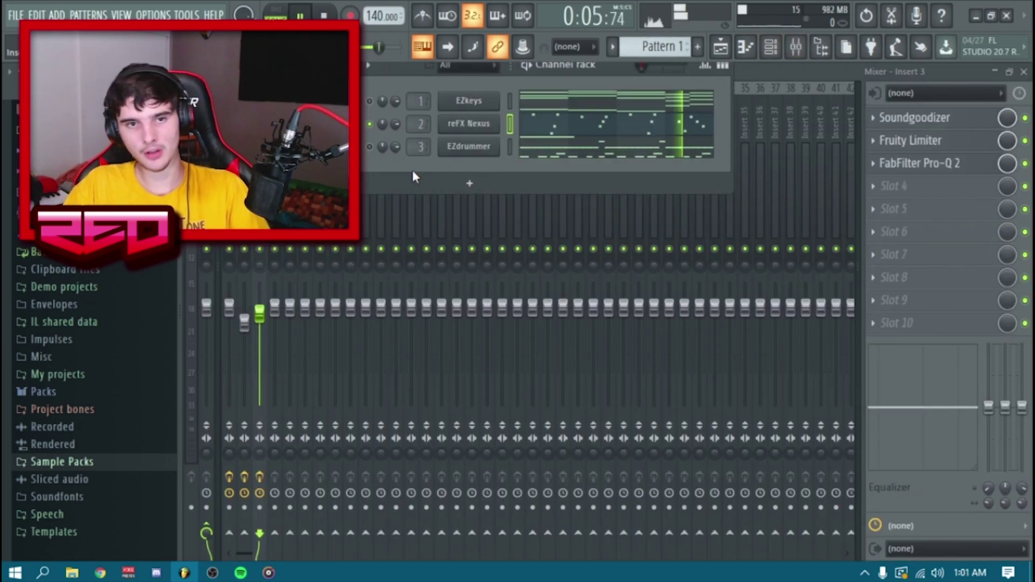
{"action": "key", "text": "space"}
{"action": "left_click", "coordinate": [721, 47]}
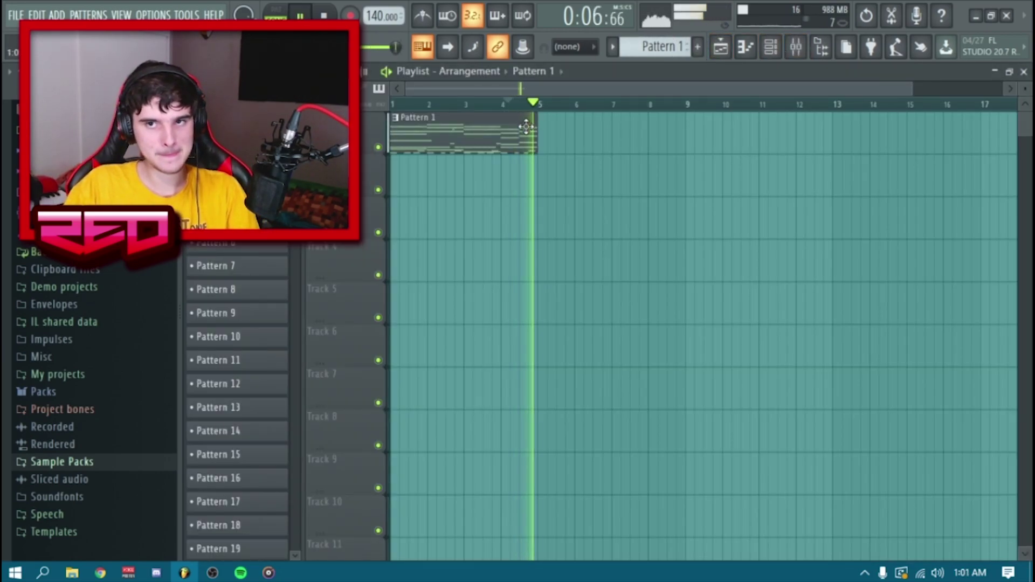
Raise the Nexus fader on Insert 2 while the pattern plays, and stop playback.
{"action": "left_click", "coordinate": [771, 47]}
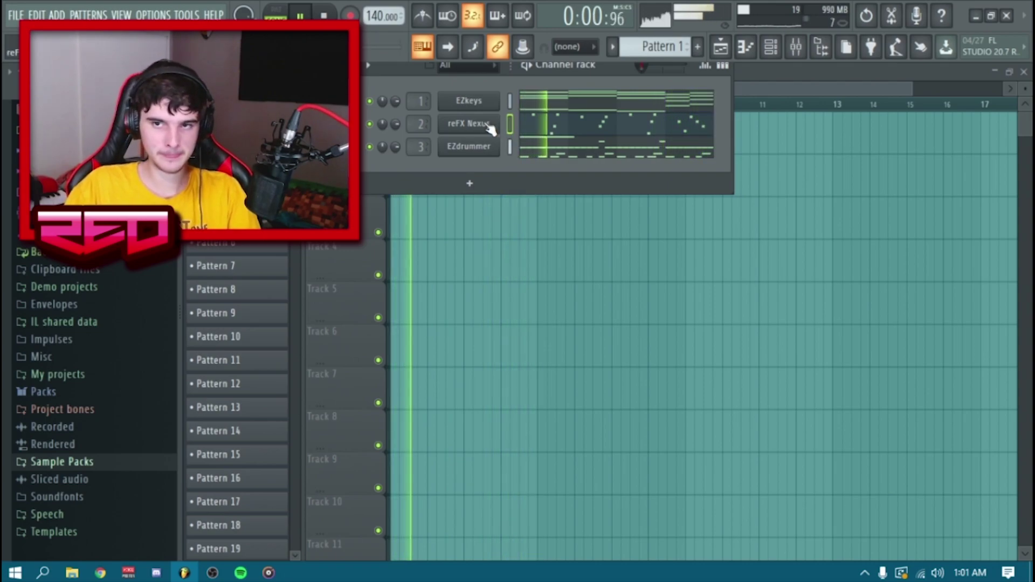
{"action": "key", "text": "F9"}
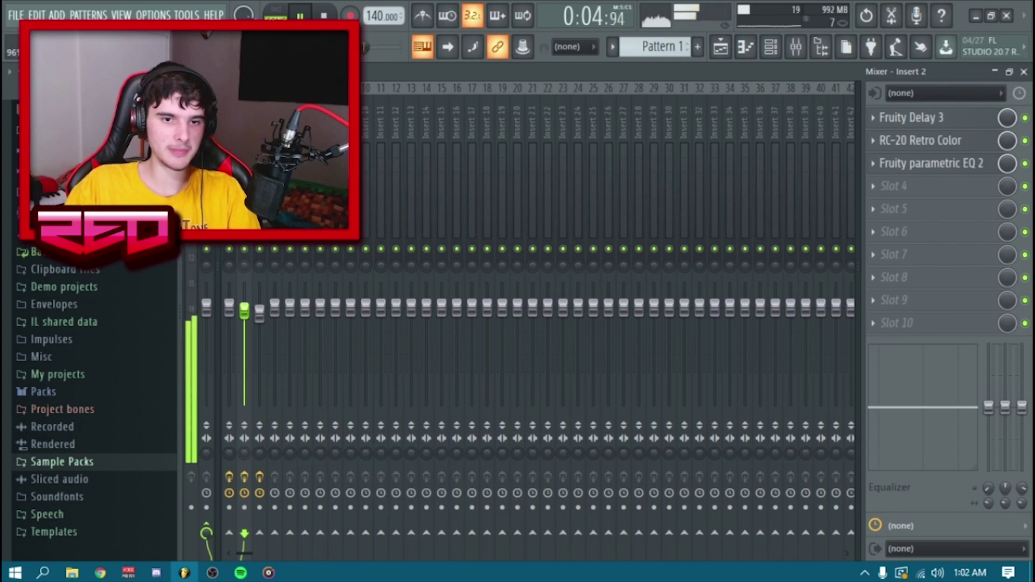
{"action": "scroll", "coordinate": [92, 405], "scroll_direction": "up", "scroll_amount": 3}
{"action": "key", "text": "space"}
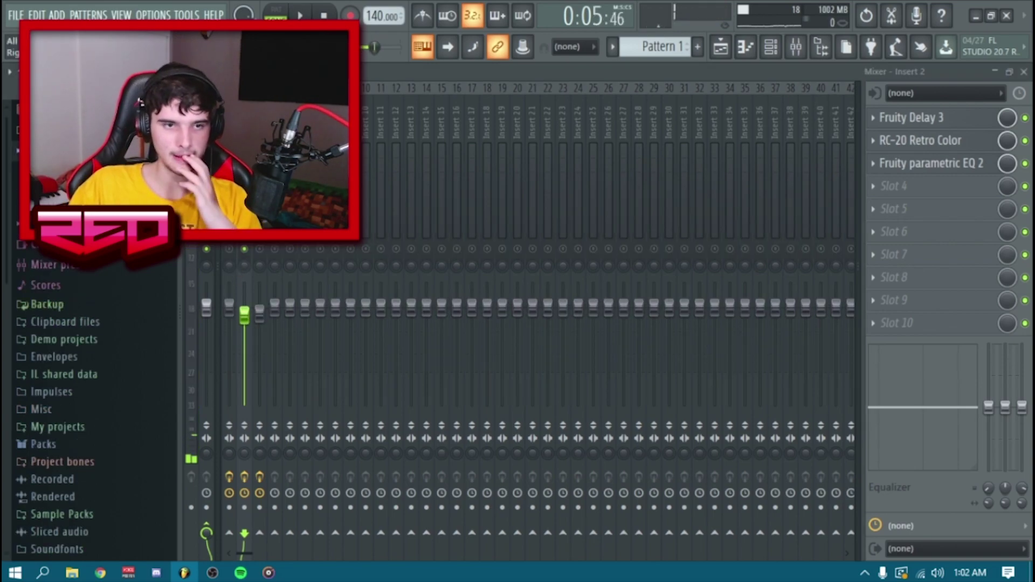
Add EZmix from the plugin browser to Insert 2 and move it up the effects chain above RC-20 Retro Color.
{"action": "scroll", "coordinate": [91, 404], "scroll_direction": "up", "scroll_amount": 2}
{"action": "scroll", "coordinate": [100, 298], "scroll_direction": "up", "scroll_amount": 4}
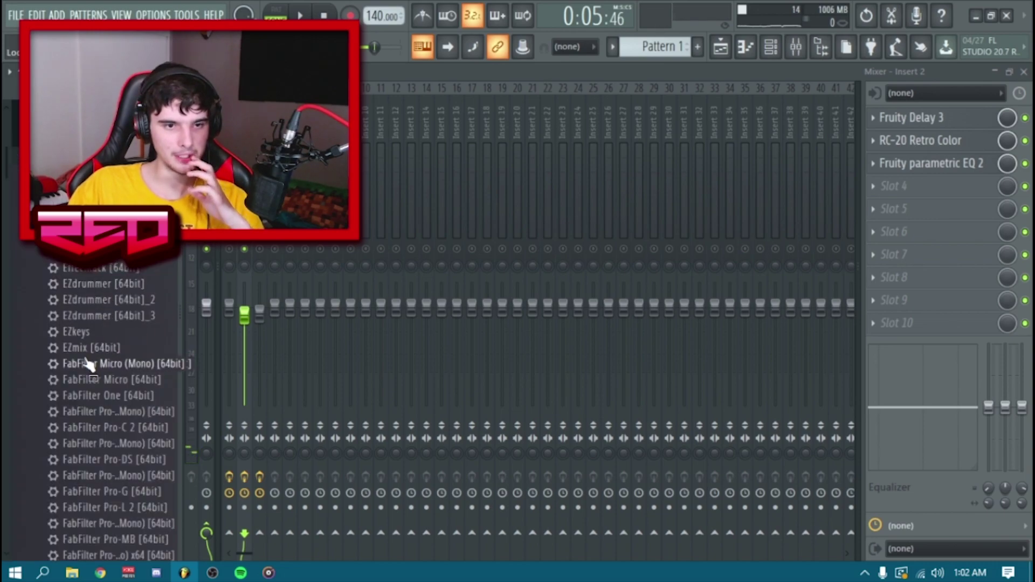
{"action": "left_click_drag", "start_coordinate": [948, 135], "coordinate": [957, 187]}
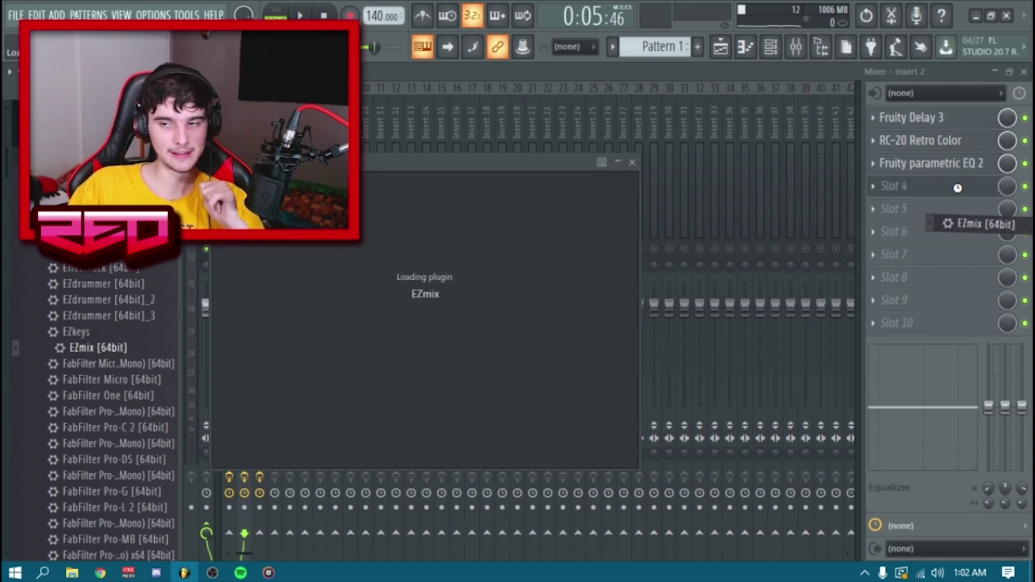
{"action": "scroll", "coordinate": [963, 193], "scroll_direction": "up", "scroll_amount": 3}
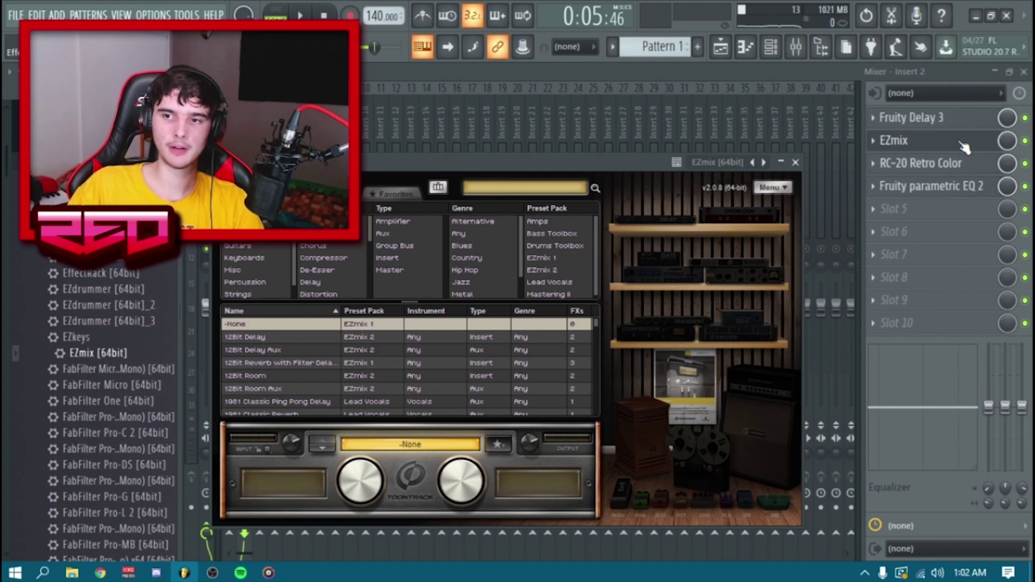
Make EZmix the first and only active effect on Insert 2 and listen to the full pattern.
{"action": "key", "text": "space"}
{"action": "right_click", "coordinate": [1026, 119]}
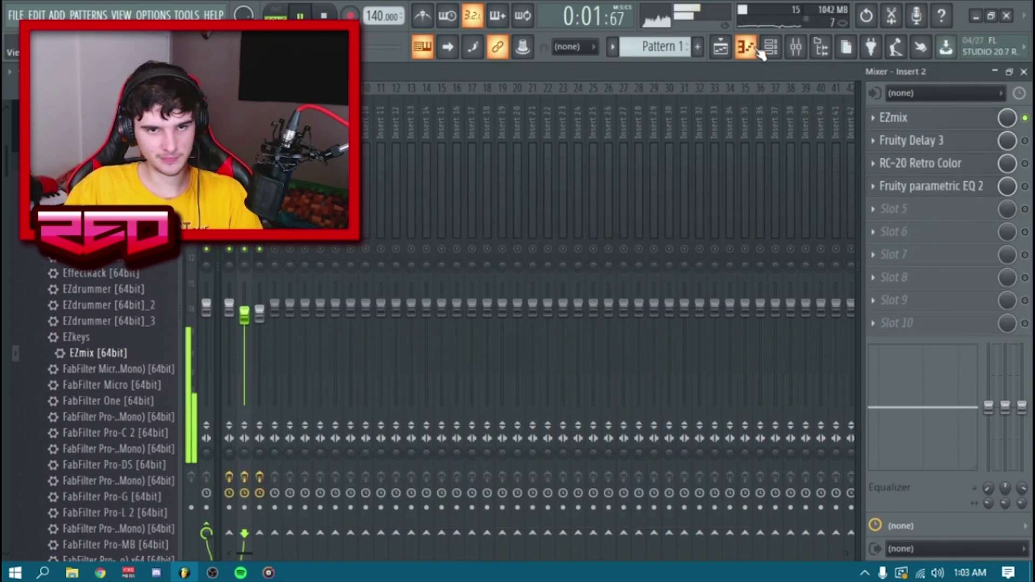
{"action": "left_click", "coordinate": [754, 49]}
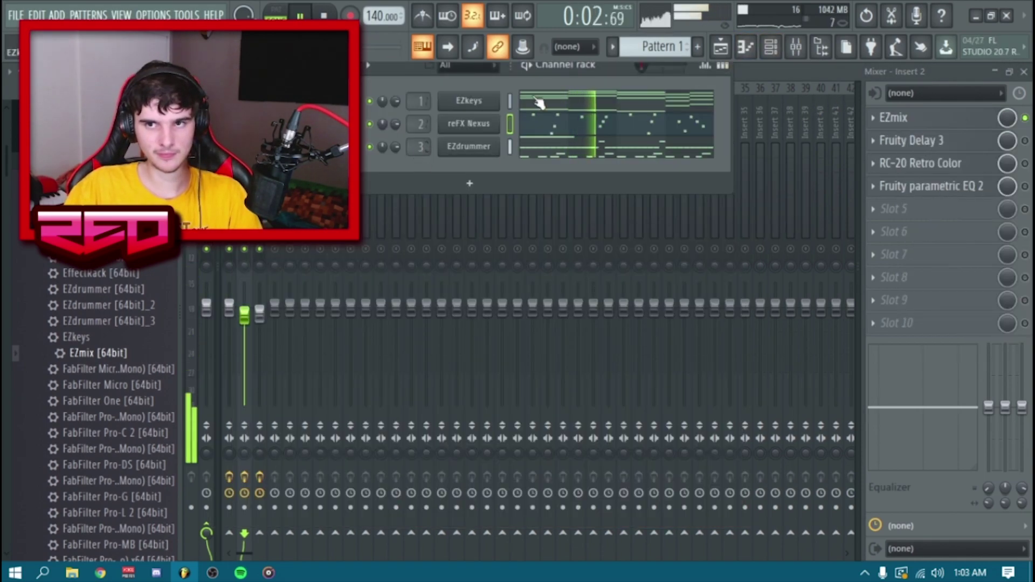
{"action": "left_click", "coordinate": [260, 254]}
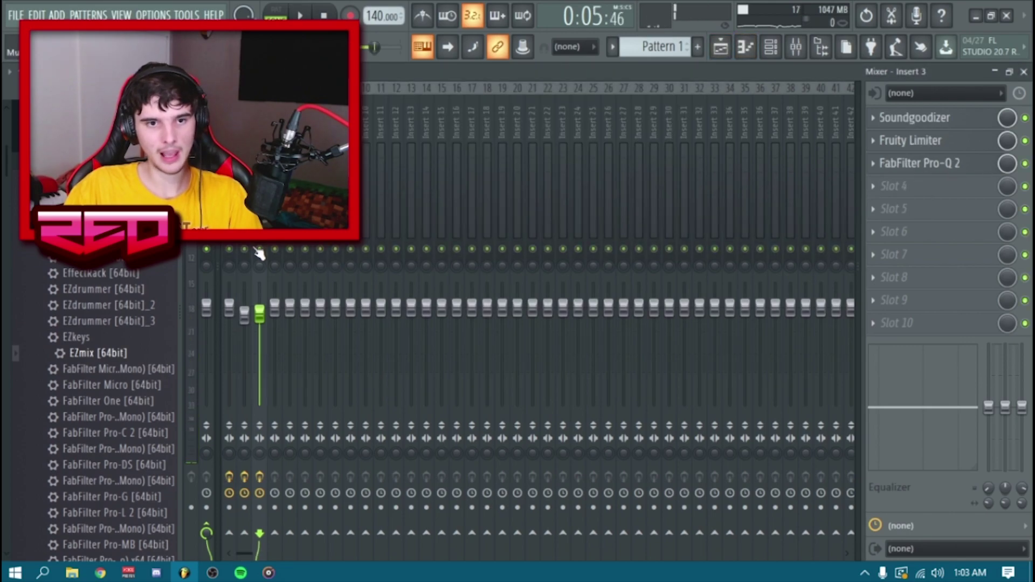
Add a MODO BASS channel and choose the Studio Bass model.
{"action": "left_click", "coordinate": [755, 51]}
{"action": "left_click", "coordinate": [497, 187]}
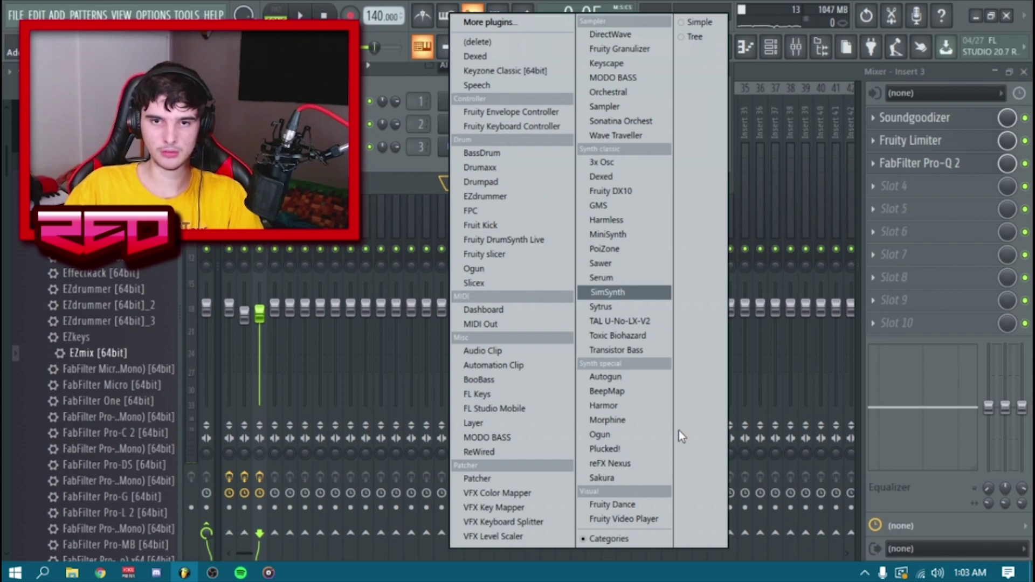
{"action": "left_click", "coordinate": [609, 77]}
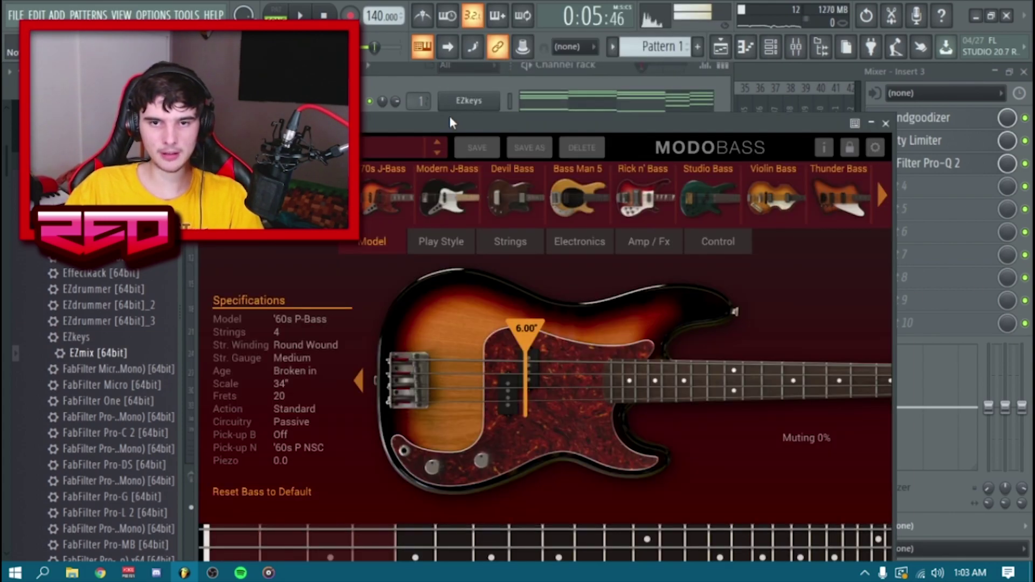
{"action": "left_click", "coordinate": [695, 197]}
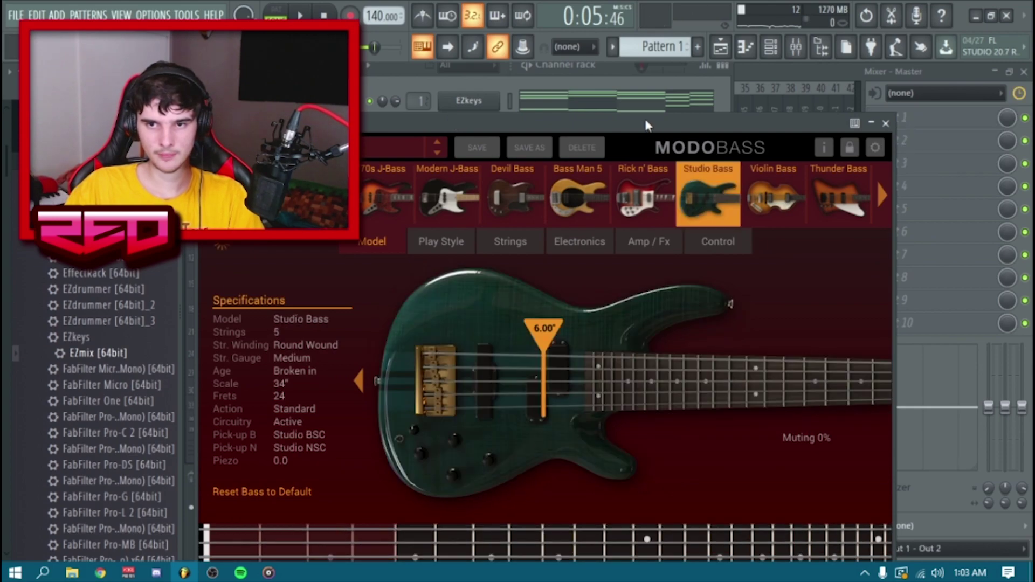
{"action": "left_click_drag", "start_coordinate": [645, 119], "coordinate": [623, 70]}
Try a bass note at the start of bar 2 in MODO BASS's piano roll, aligned with the lowest ghost chord note.
{"action": "key", "text": "F7"}
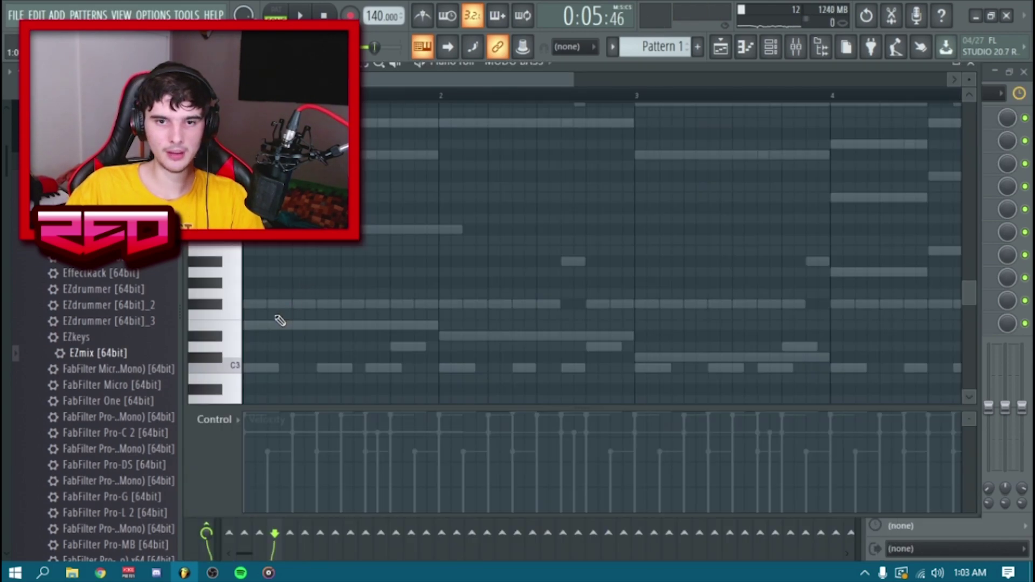
{"action": "scroll", "coordinate": [226, 283], "scroll_direction": "down", "scroll_amount": 3}
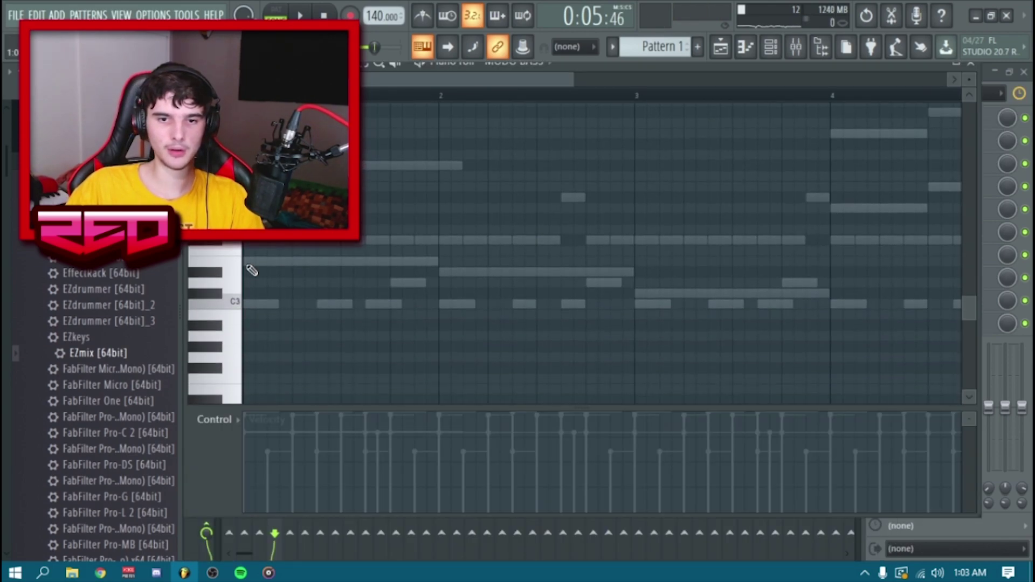
{"action": "left_click", "coordinate": [439, 273]}
{"action": "right_click", "coordinate": [458, 273]}
Switch MODO BASS to the Violin Bass model and review its play style and string settings.
{"action": "left_click", "coordinate": [771, 47]}
{"action": "left_click", "coordinate": [489, 173]}
{"action": "left_click", "coordinate": [448, 195]}
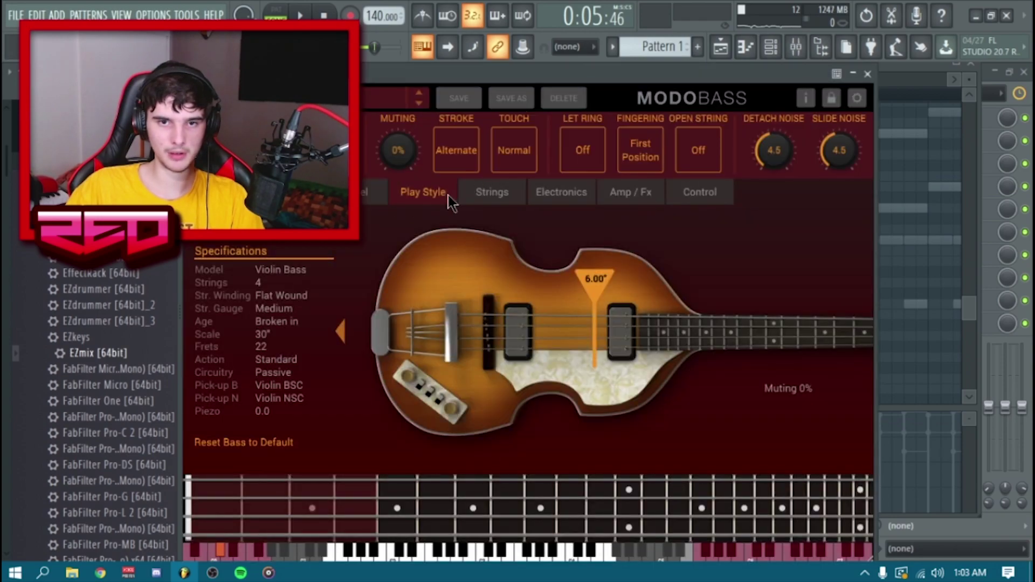
{"action": "left_click", "coordinate": [491, 194]}
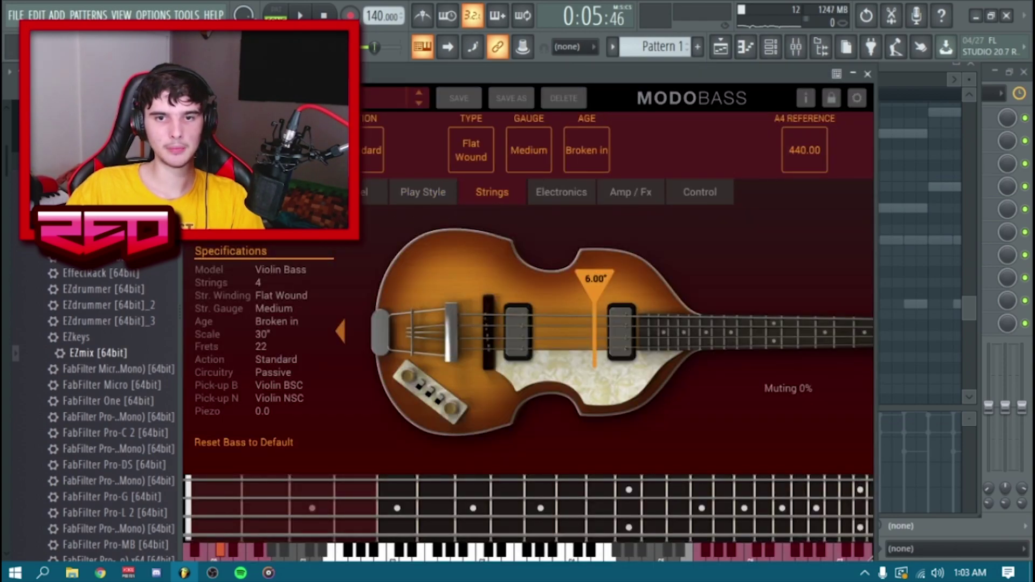
Add one-bar bass notes in bars 2 and 3 on the lowest ghost notes and play the bass line.
{"action": "left_click_drag", "start_coordinate": [245, 150], "coordinate": [245, 129]}
{"action": "left_click", "coordinate": [868, 74]}
{"action": "left_click", "coordinate": [665, 254]}
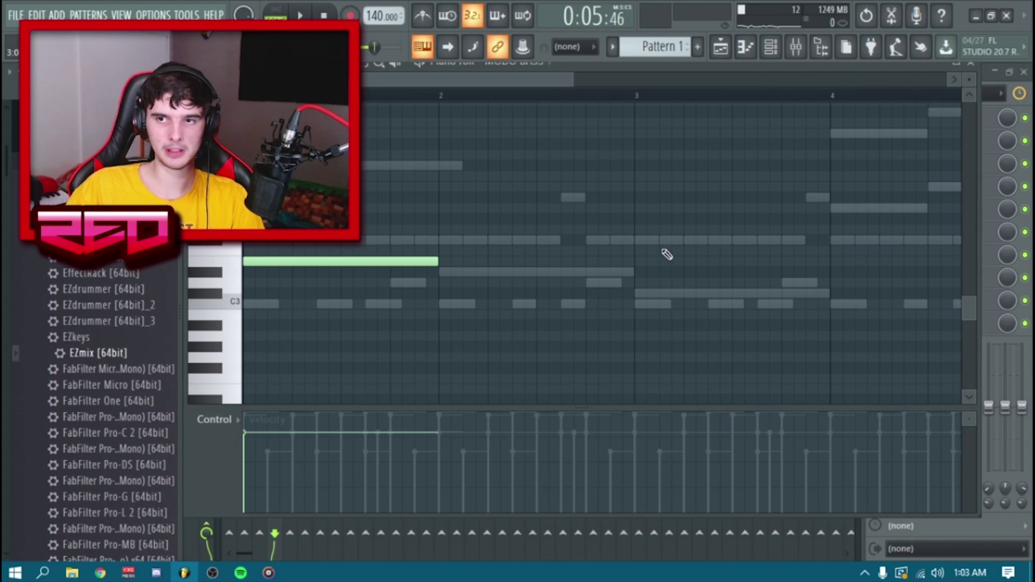
{"action": "left_click", "coordinate": [443, 271]}
{"action": "key", "text": "space"}
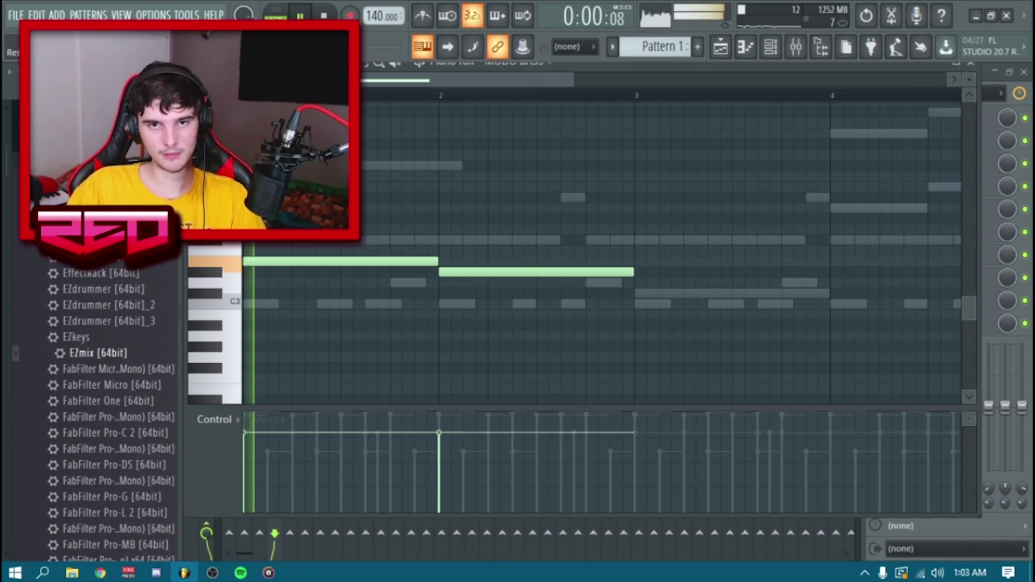
{"action": "scroll", "coordinate": [421, 97], "scroll_direction": "down", "scroll_amount": 2}
{"action": "scroll", "coordinate": [432, 261], "scroll_direction": "down", "scroll_amount": 2}
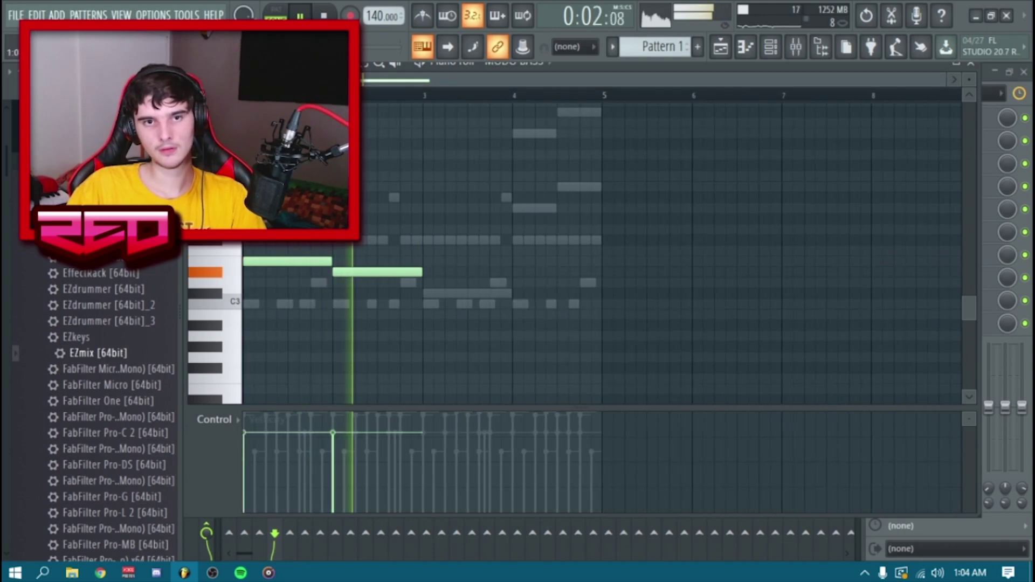
{"action": "key", "text": "space"}
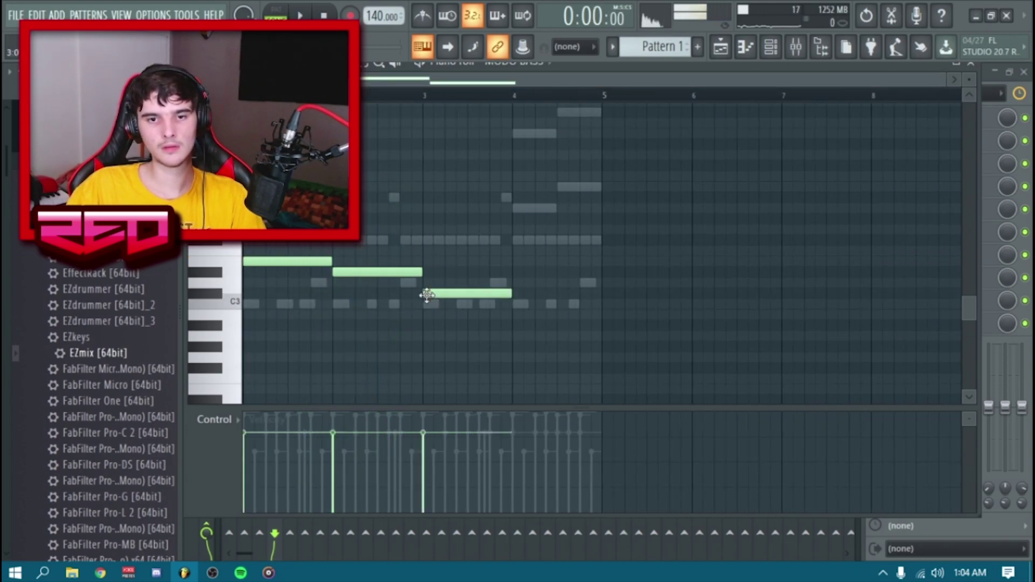
Replace the bar 3 bass note with one an octave higher and fill bar 4 with two half-bar notes on the lowest chord notes.
{"action": "right_click", "coordinate": [427, 295]}
{"action": "scroll", "coordinate": [427, 295], "scroll_direction": "up", "scroll_amount": 3}
{"action": "key", "text": "space"}
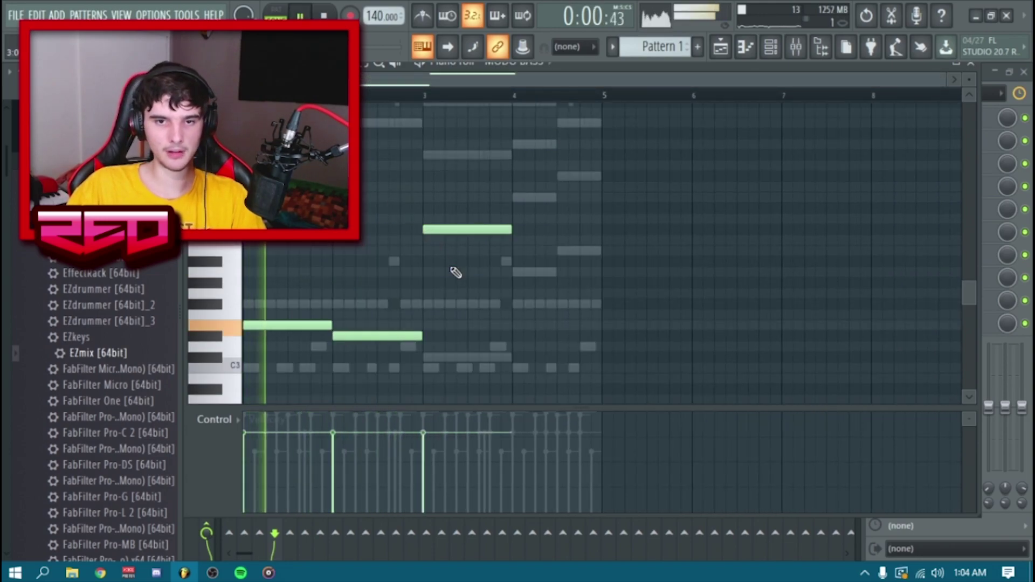
{"action": "left_click", "coordinate": [527, 272]}
{"action": "left_click_drag", "start_coordinate": [596, 277], "coordinate": [561, 275]}
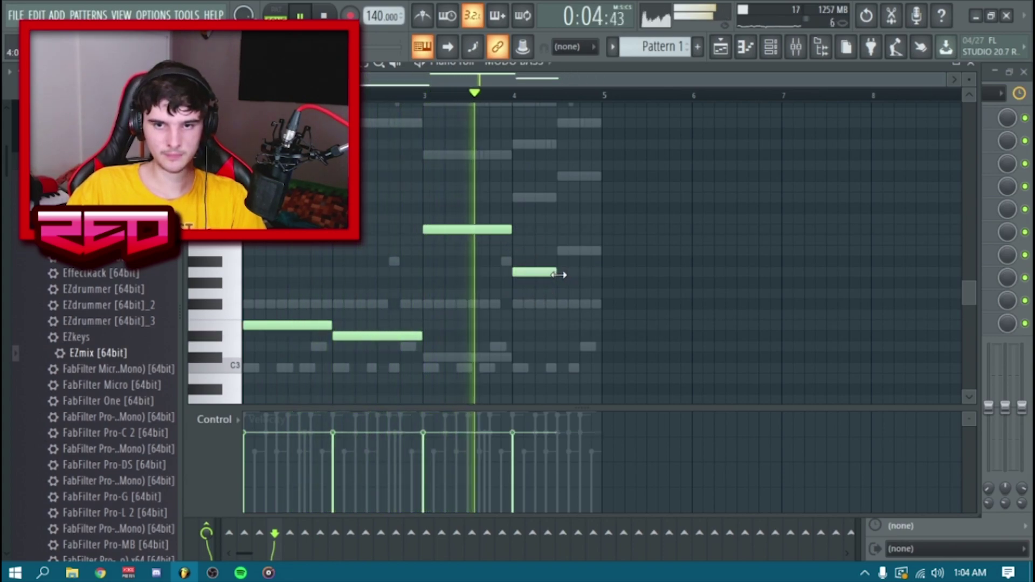
{"action": "left_click", "coordinate": [576, 251]}
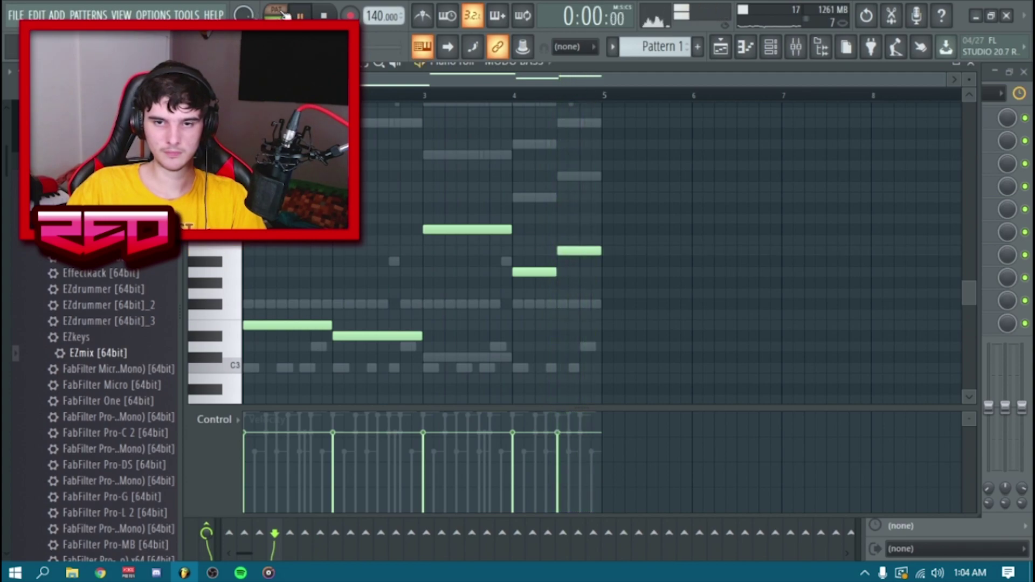
Play the pattern to hear the bass line together with the other channels.
{"action": "left_click", "coordinate": [720, 54]}
{"action": "key", "text": "space"}
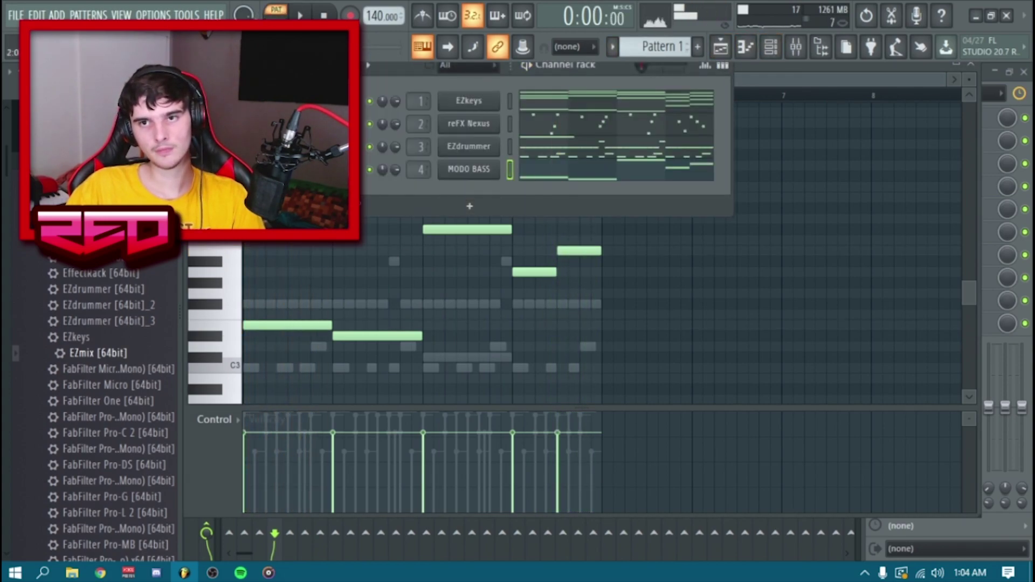
{"action": "key", "text": "F6"}
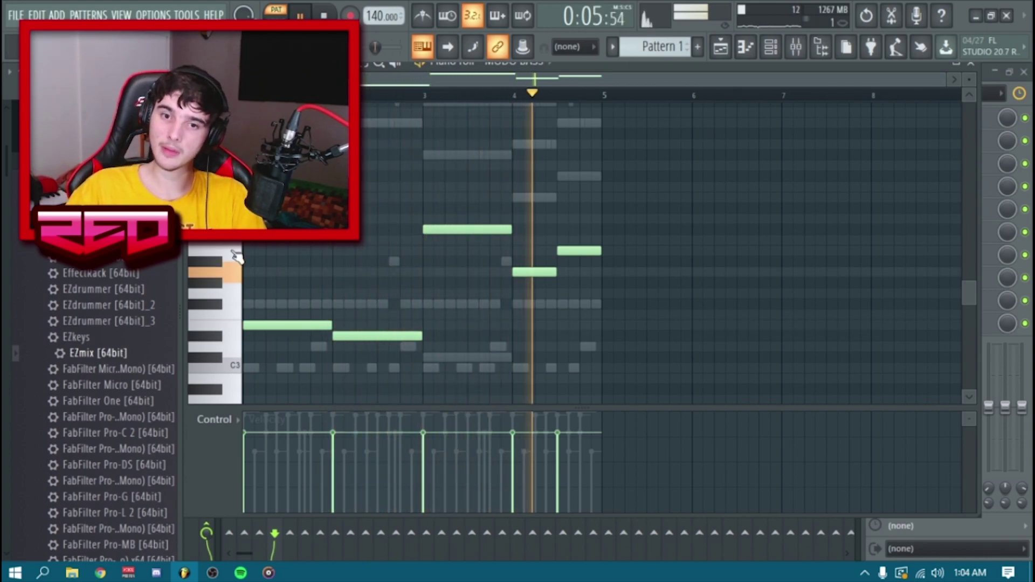
{"action": "key", "text": "space"}
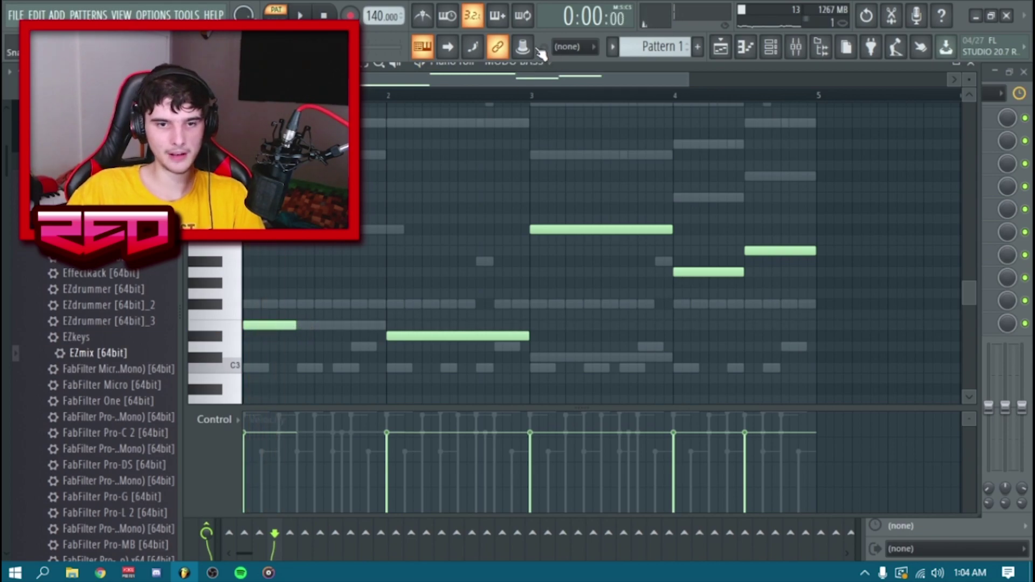
Shorten the first bass note to half a bar and add short fill notes at the ends of bars 1 and 2.
{"action": "left_click", "coordinate": [423, 17]}
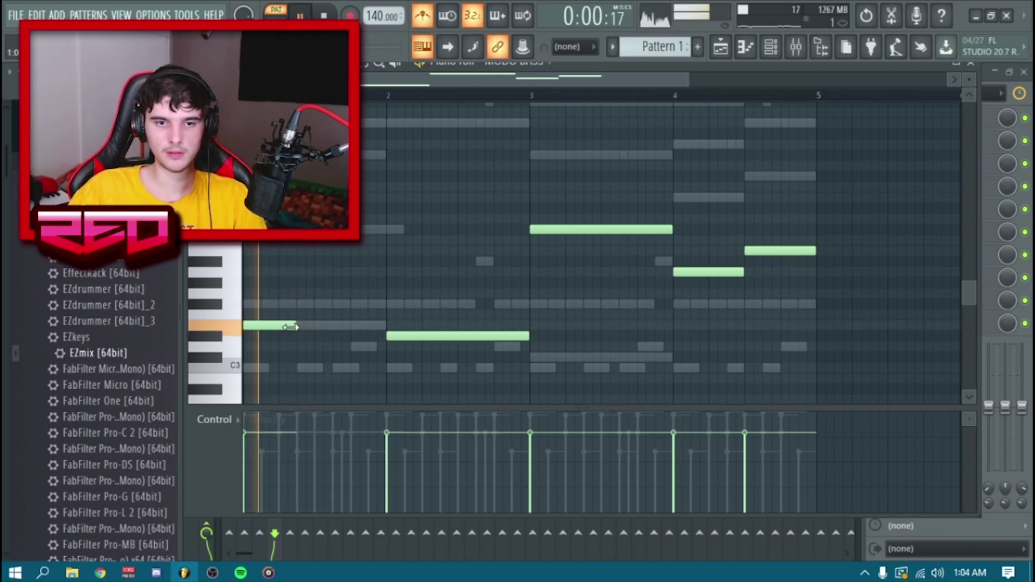
{"action": "left_click", "coordinate": [324, 229]}
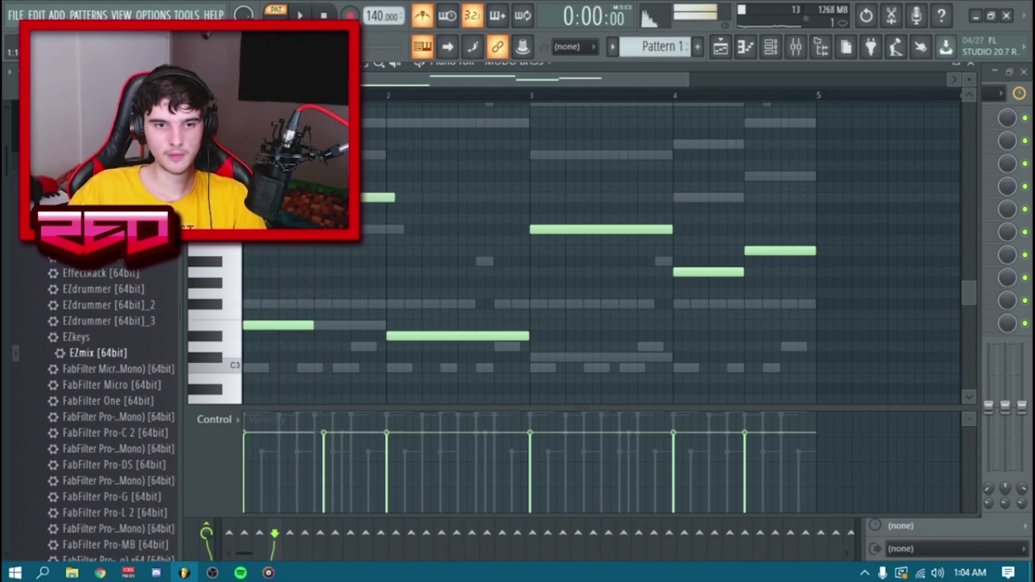
{"action": "key", "text": "space"}
{"action": "right_click", "coordinate": [400, 197]}
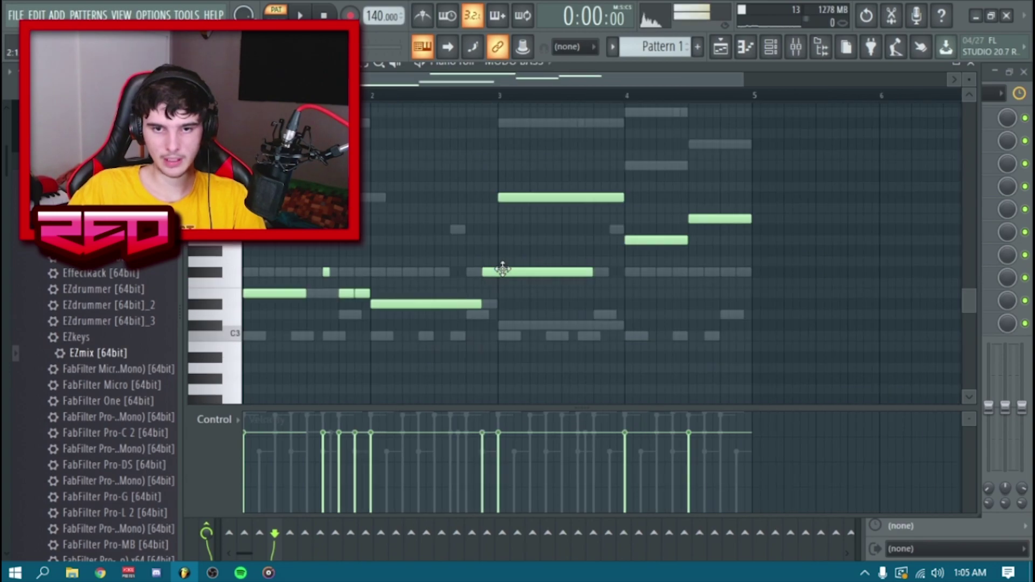
{"action": "left_click_drag", "start_coordinate": [594, 272], "coordinate": [549, 273]}
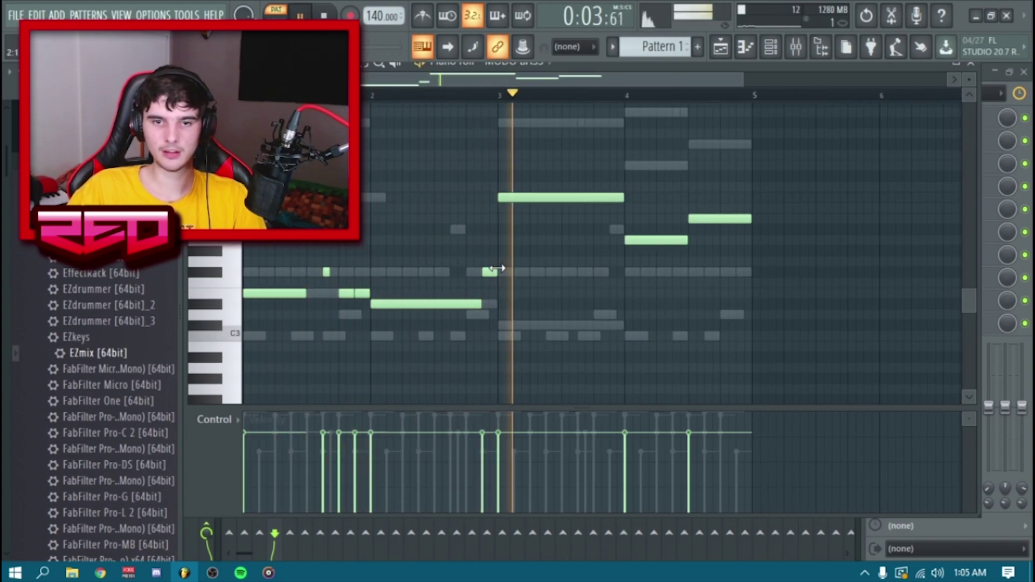
{"action": "key", "text": "space"}
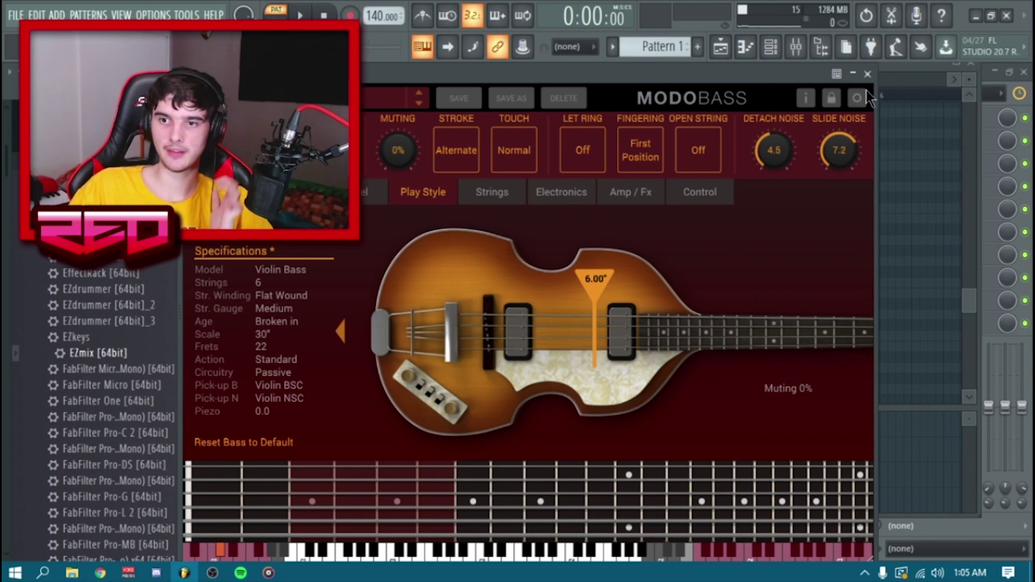
Set MODO BASS's slide noise to 7.3 and its slide range to 9.
{"action": "scroll", "coordinate": [829, 157], "scroll_direction": "up", "scroll_amount": 1}
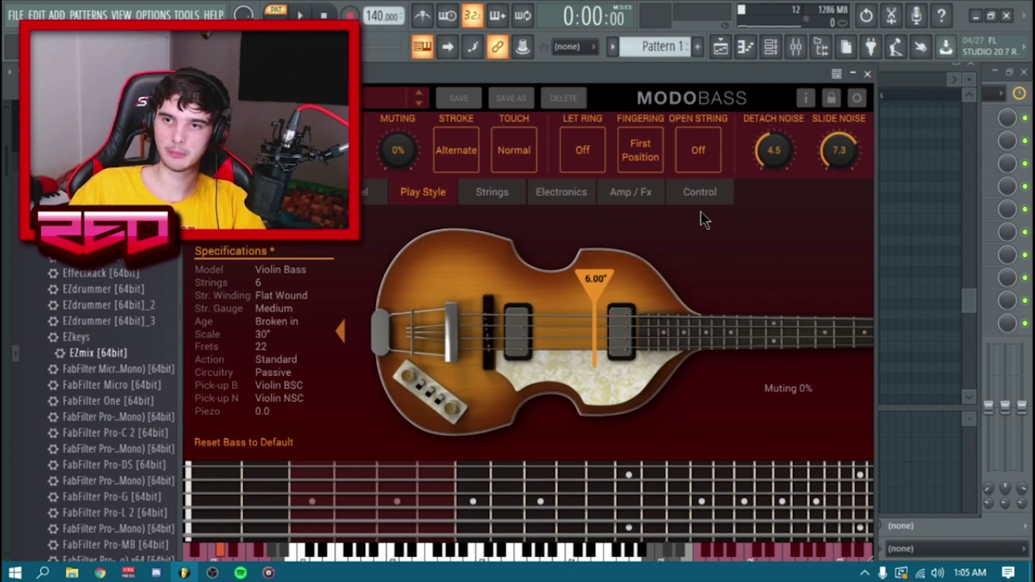
{"action": "left_click", "coordinate": [699, 194]}
{"action": "left_click_drag", "start_coordinate": [492, 132], "coordinate": [493, 98]}
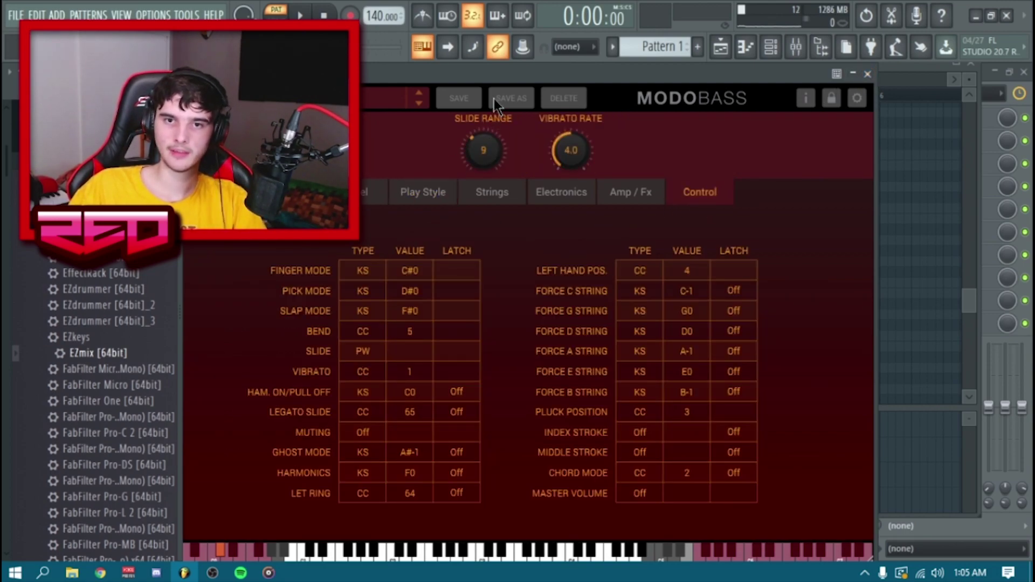
{"action": "left_click", "coordinate": [868, 77]}
Add a rising channel pitch ramp at the end of bar 2, sliding towards the bar 3 note, and listen to the result.
{"action": "scroll", "coordinate": [474, 99], "scroll_direction": "up", "scroll_amount": 3}
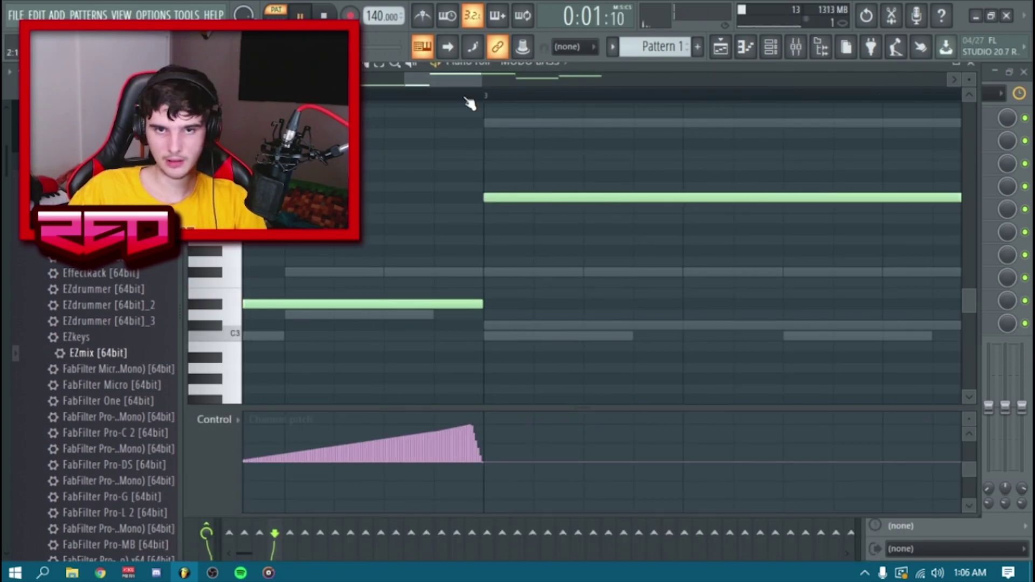
{"action": "scroll", "coordinate": [469, 105], "scroll_direction": "down", "scroll_amount": 3}
{"action": "key", "text": "space"}
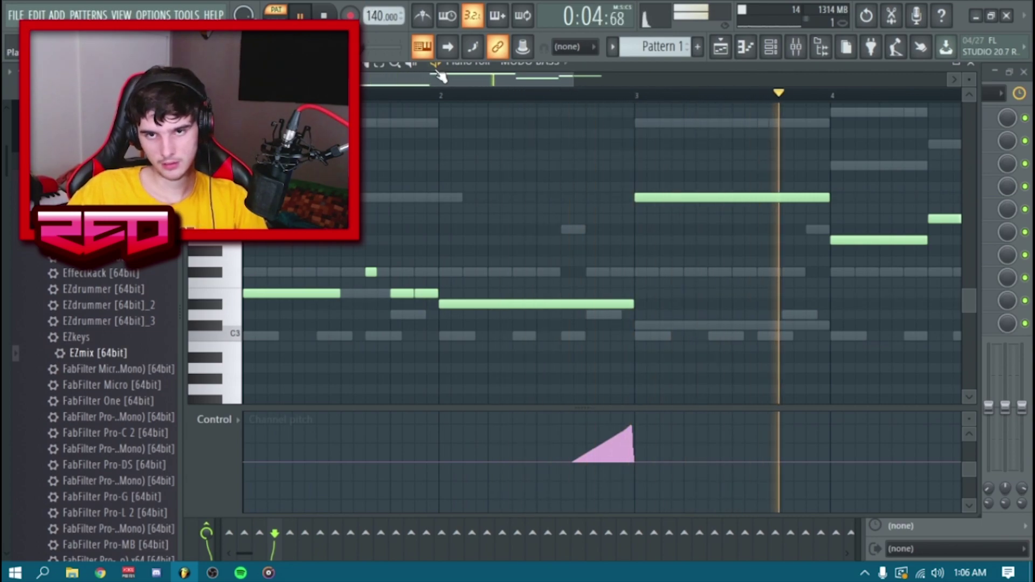
{"action": "left_click_drag", "start_coordinate": [435, 75], "coordinate": [616, 76]}
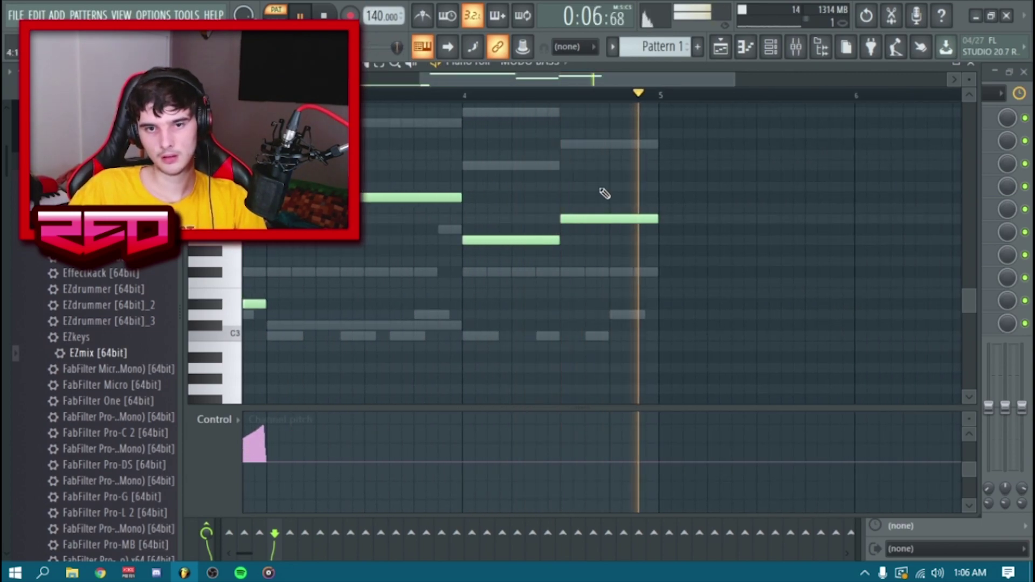
{"action": "key", "text": "space"}
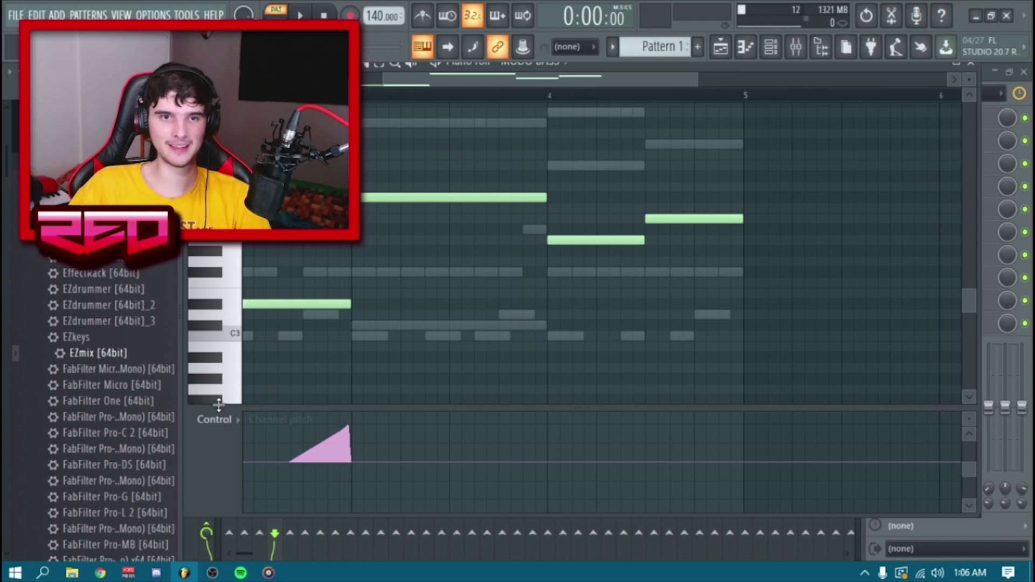
Raise the bass notes' velocities to maximum, add short fill notes in bars 3 and 4, and play the line.
{"action": "left_click", "coordinate": [225, 419]}
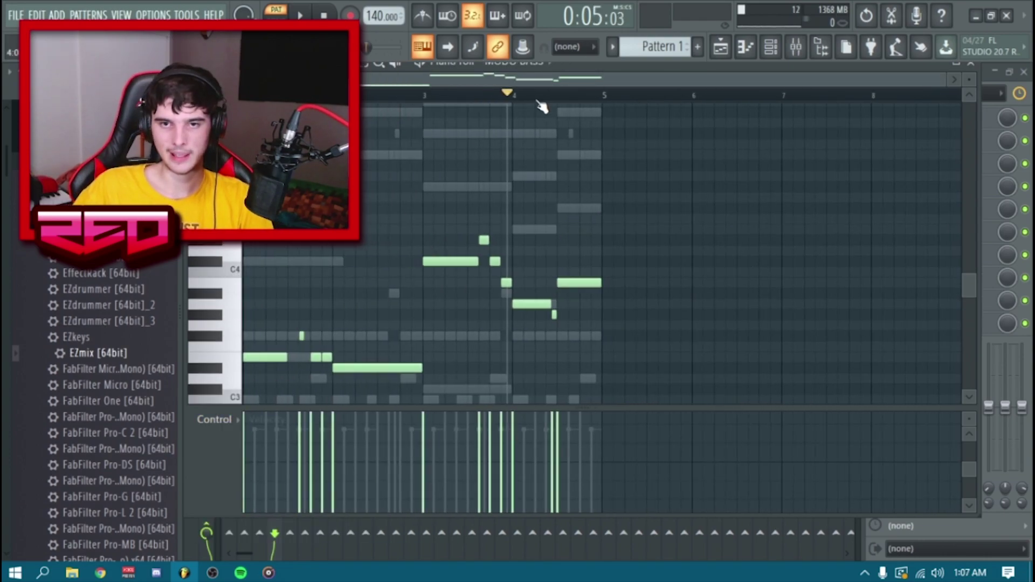
{"action": "scroll", "coordinate": [525, 202], "scroll_direction": "down", "scroll_amount": 1}
{"action": "key", "text": "space"}
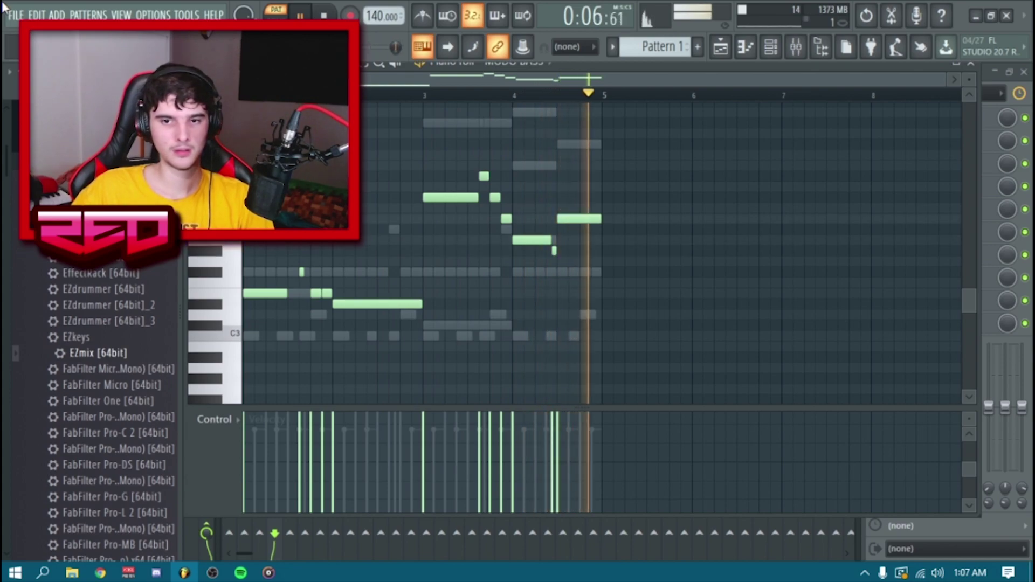
Listen to MODO BASS together with only EZdrummer and solo the MODO BASS channel.
{"action": "key", "text": "F6"}
{"action": "key", "text": "space"}
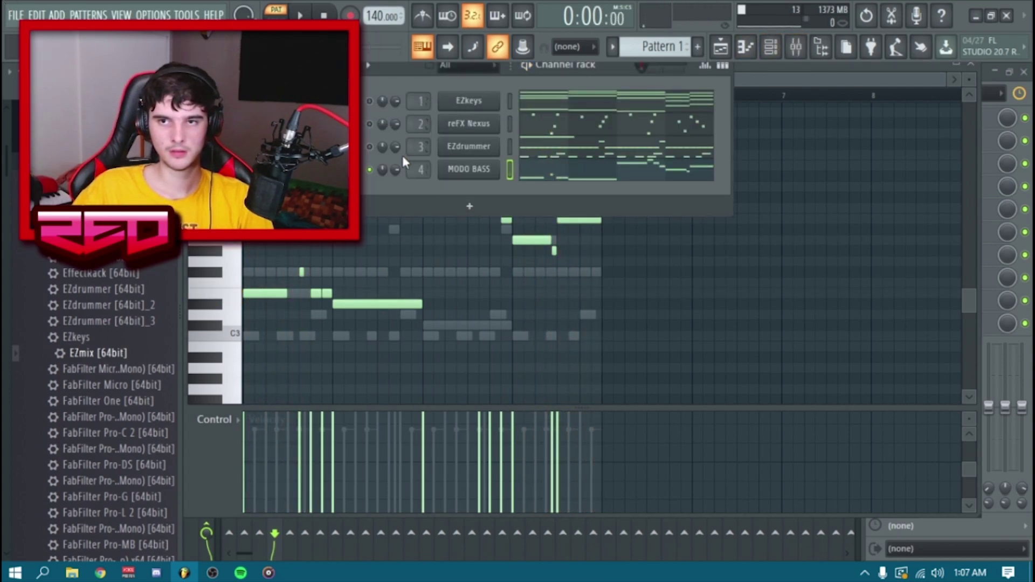
{"action": "key", "text": "space"}
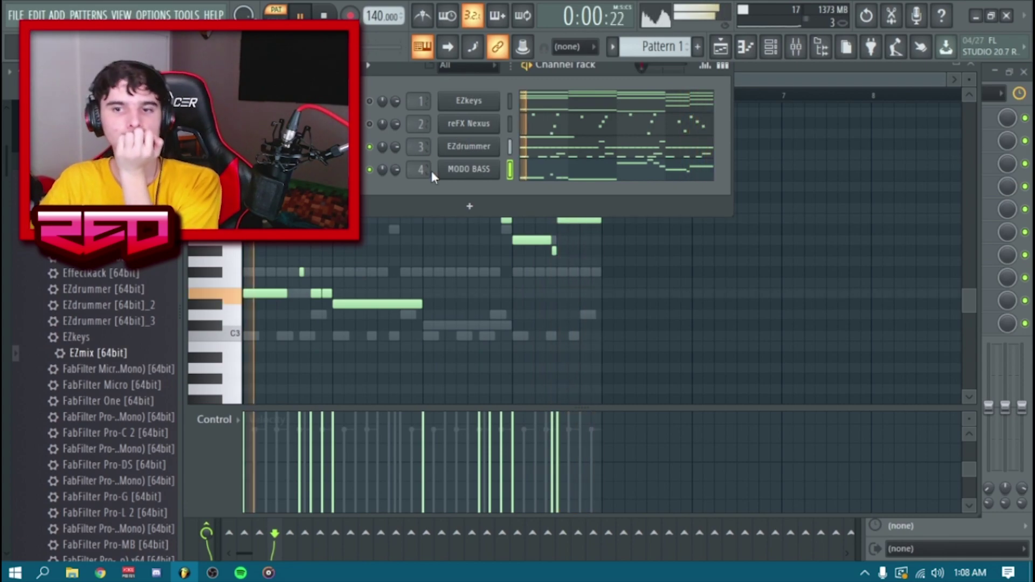
{"action": "right_click", "coordinate": [370, 171]}
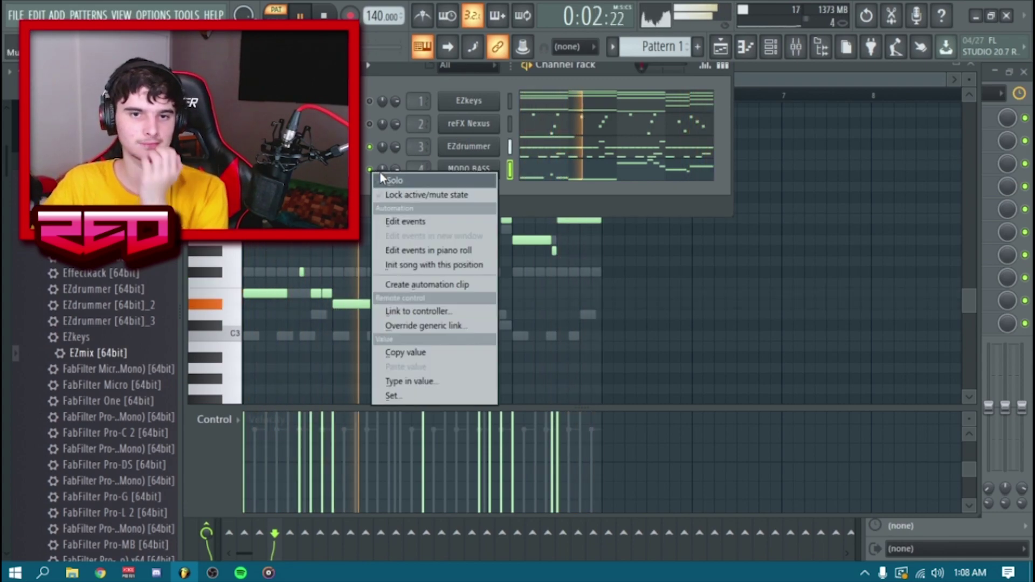
{"action": "left_click", "coordinate": [380, 178]}
{"action": "key", "text": "space"}
Load EZmix in the first effect slot of Insert 4 and choose the Bass Toolbox preset Ambient Chorus.
{"action": "left_click", "coordinate": [425, 169]}
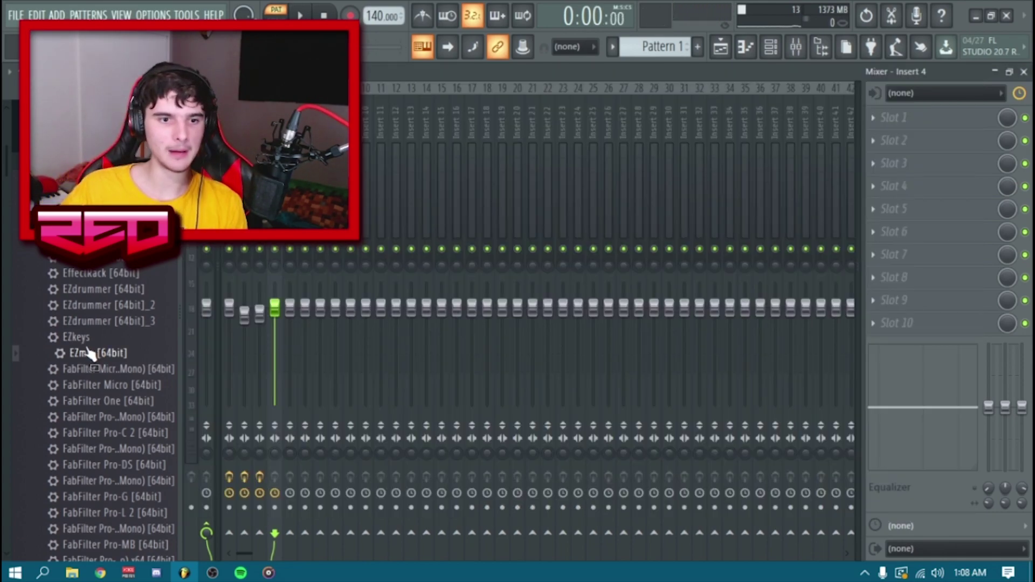
{"action": "left_click_drag", "start_coordinate": [737, 199], "coordinate": [909, 124]}
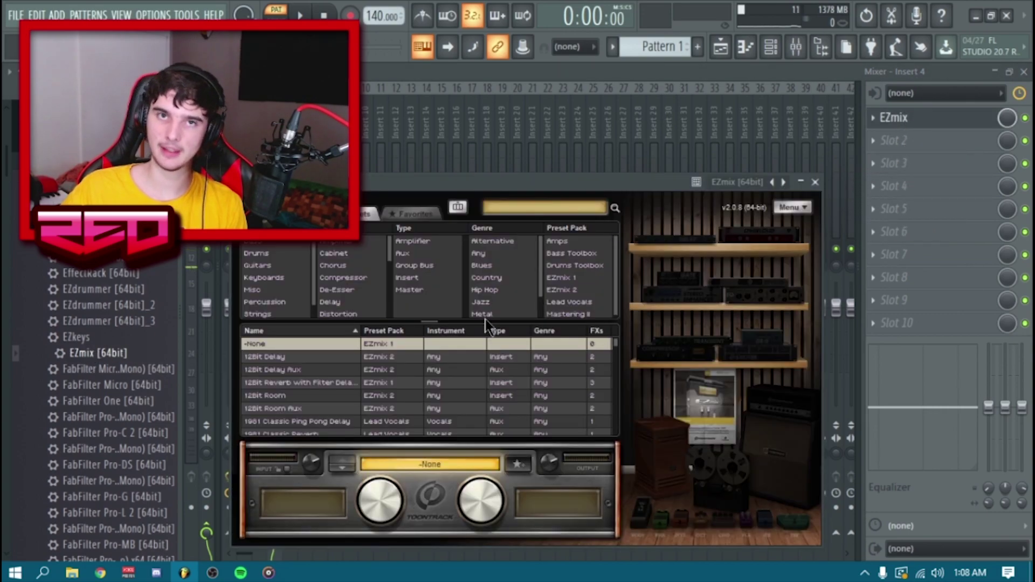
{"action": "left_click", "coordinate": [302, 244]}
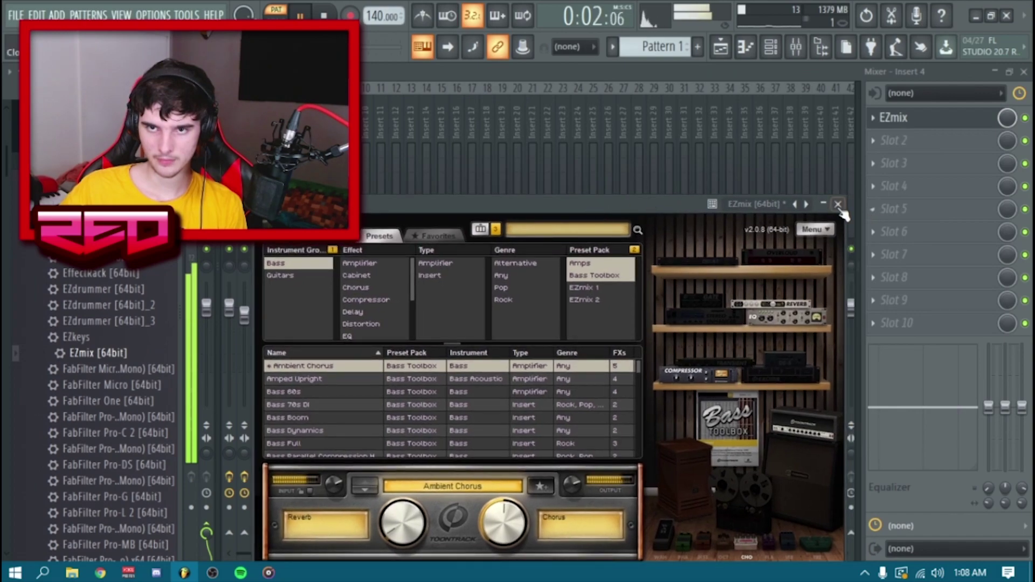
{"action": "left_click", "coordinate": [838, 205]}
Add FabFilter Pro-Q 2 in Insert 4's second slot and cut about 2.5 dB around 80 Hz.
{"action": "left_click", "coordinate": [923, 145]}
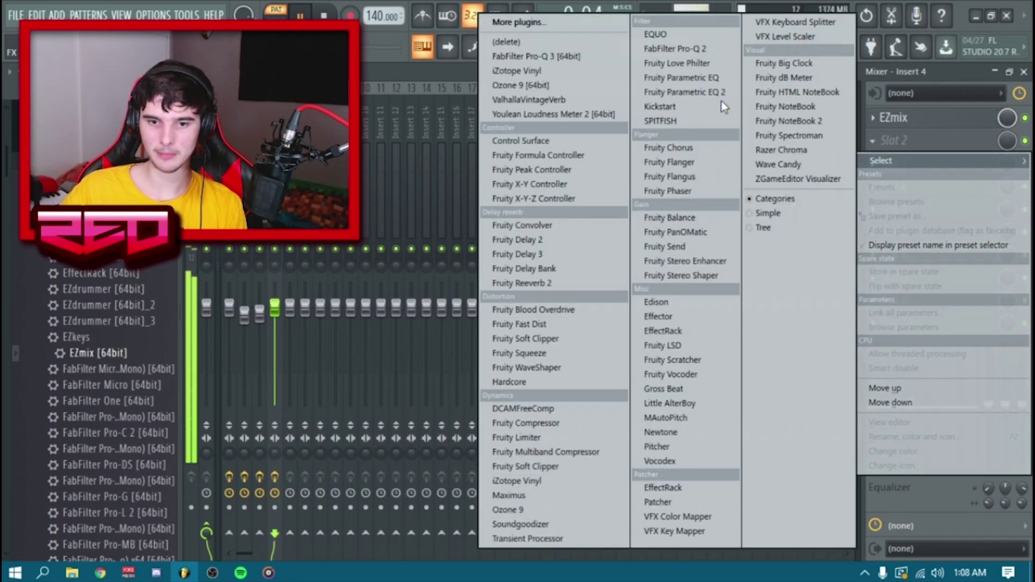
{"action": "left_click", "coordinate": [703, 49]}
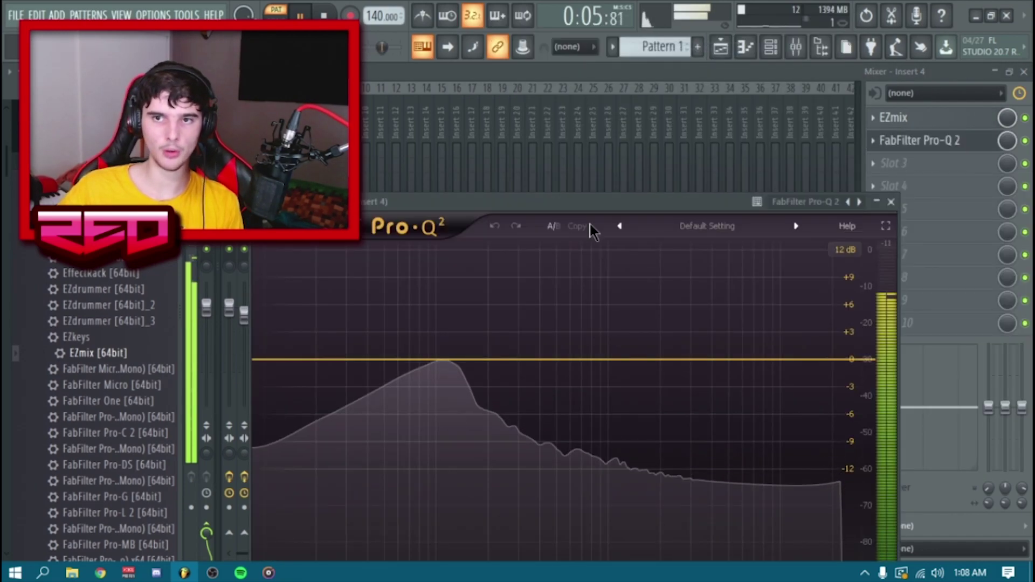
{"action": "left_click_drag", "start_coordinate": [576, 199], "coordinate": [508, 105]}
{"action": "left_click_drag", "start_coordinate": [352, 261], "coordinate": [354, 288]}
Add a high shelf band at 793.26 Hz with about 3.4 dB of boost and a Q of 0.305.
{"action": "left_click_drag", "start_coordinate": [527, 261], "coordinate": [526, 229]}
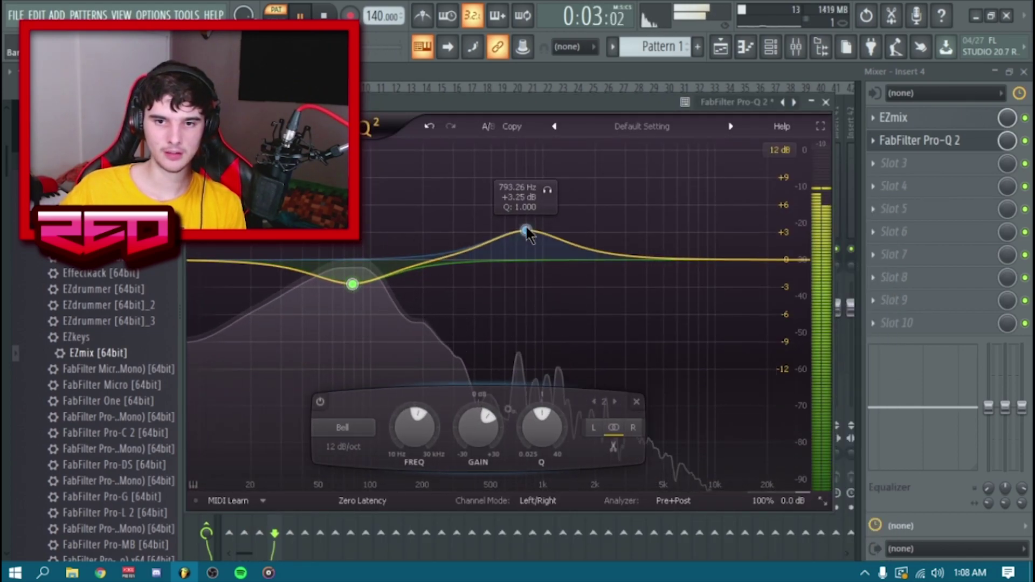
{"action": "scroll", "coordinate": [526, 228], "scroll_direction": "down", "scroll_amount": 3}
{"action": "left_click", "coordinate": [420, 428]}
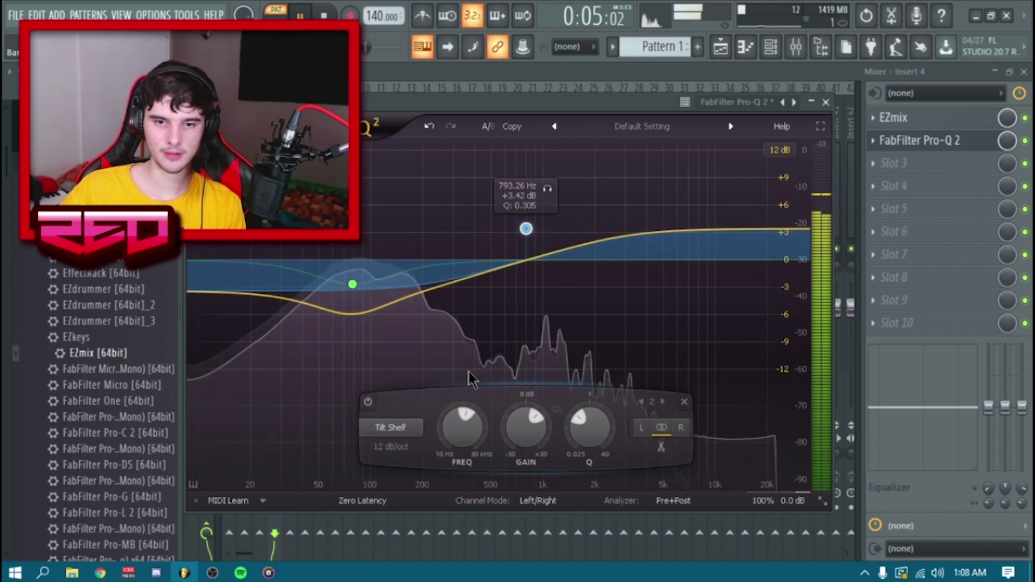
{"action": "left_click", "coordinate": [421, 425]}
{"action": "left_click", "coordinate": [425, 360]}
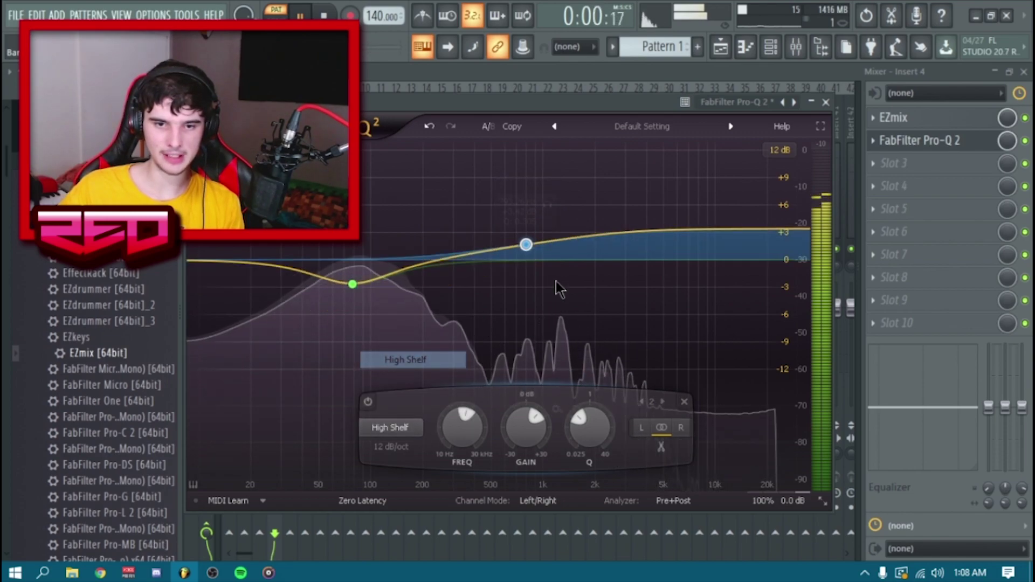
Raise the high shelf's gain and add a bell band at 1252.4 Hz boosted by 6.25 dB.
{"action": "left_click_drag", "start_coordinate": [528, 249], "coordinate": [561, 206]}
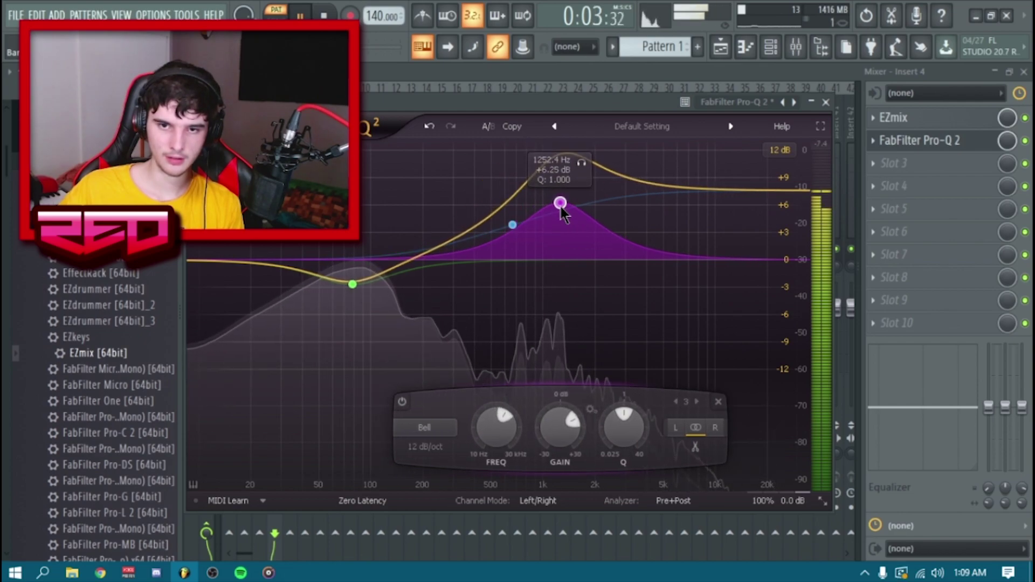
Close the bass EQ, the plugin picker for Insert 1's third effect slot and the mixer.
{"action": "left_click", "coordinate": [826, 102]}
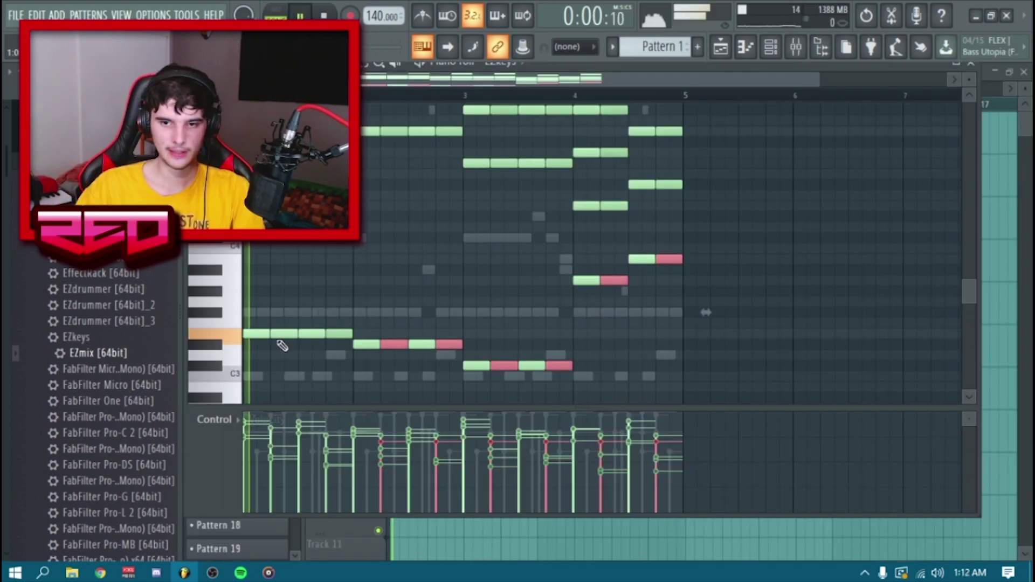
{"action": "left_click", "coordinate": [713, 51]}
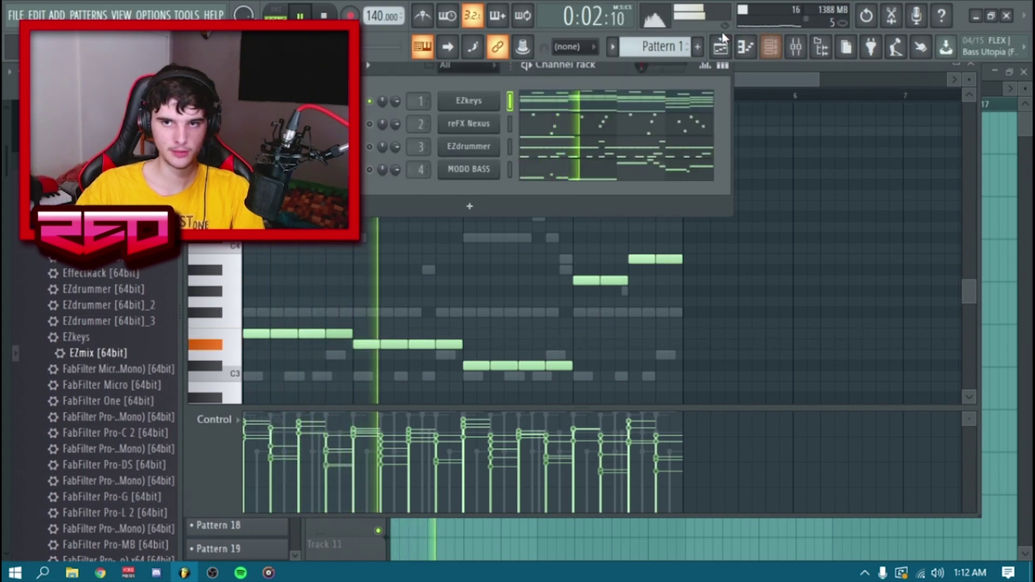
{"action": "key", "text": "F6"}
{"action": "scroll", "coordinate": [370, 231], "scroll_direction": "up", "scroll_amount": 5}
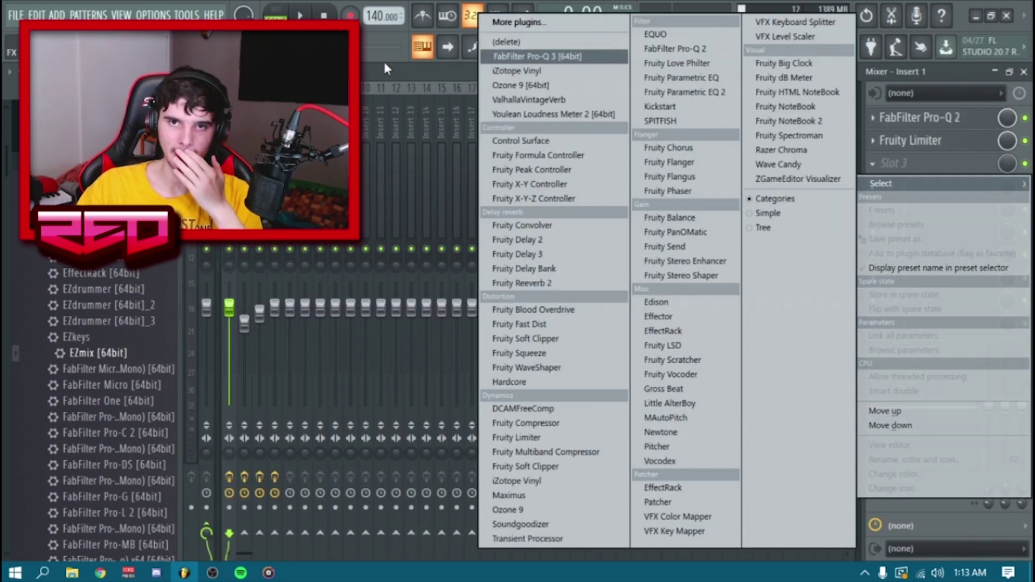
{"action": "left_click", "coordinate": [384, 61]}
{"action": "left_click", "coordinate": [1023, 73]}
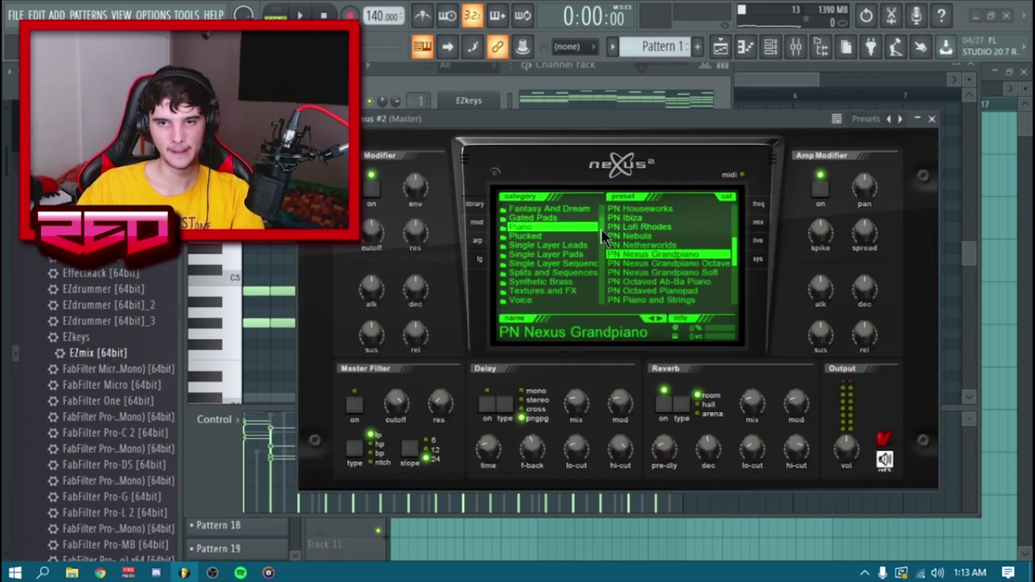
Load the PD Ambient Pad 5 preset from the Single Layer Pads category in the second Nexus and close the plugin.
{"action": "mouse_move", "coordinate": [601, 229]}
{"action": "left_mouse_down"}
{"action": "mouse_move", "coordinate": [604, 243]}
{"action": "mouse_move", "coordinate": [603, 231]}
{"action": "left_mouse_up"}
{"action": "left_click", "coordinate": [586, 236]}
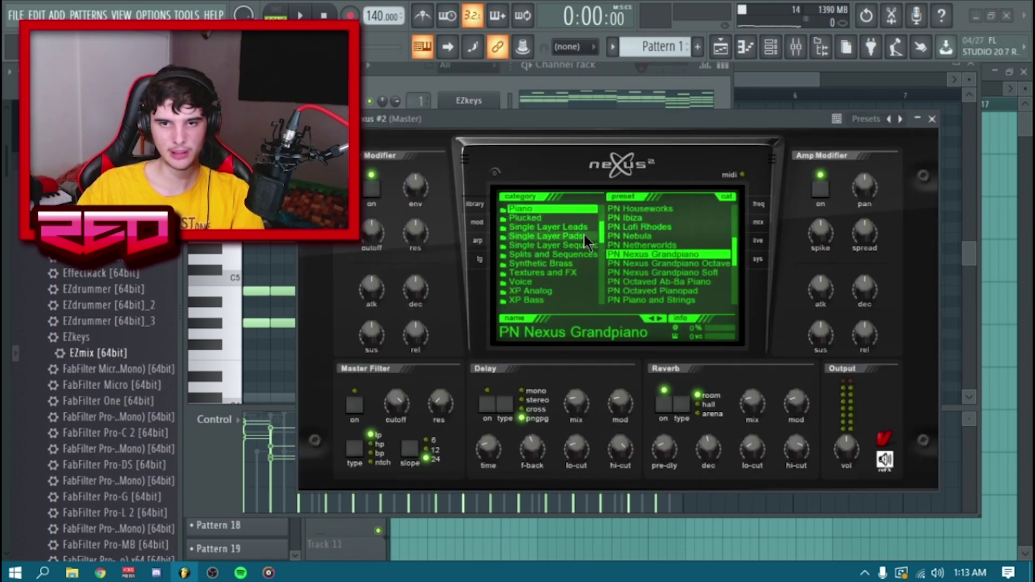
{"action": "left_click", "coordinate": [681, 220]}
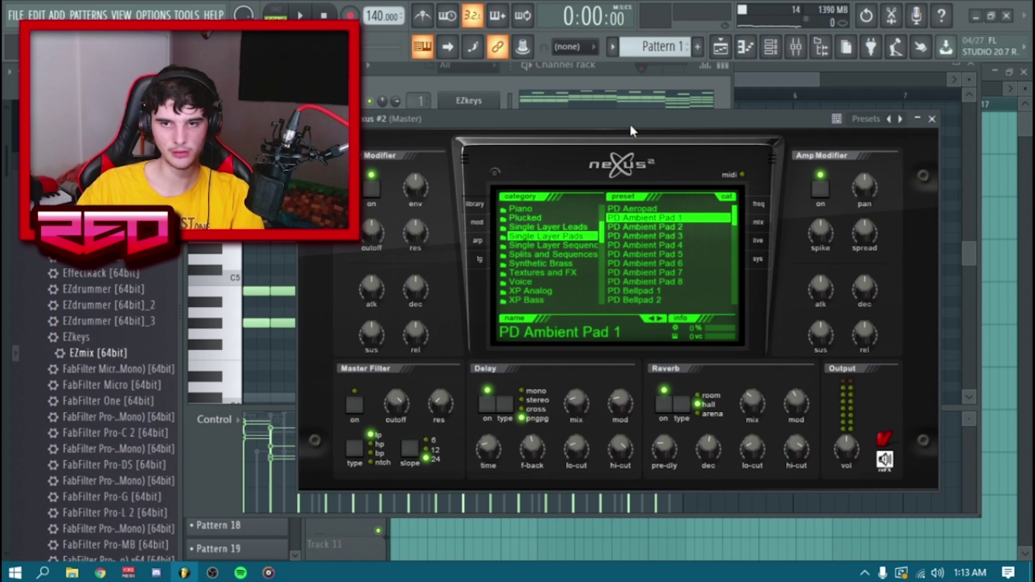
{"action": "left_click", "coordinate": [671, 254]}
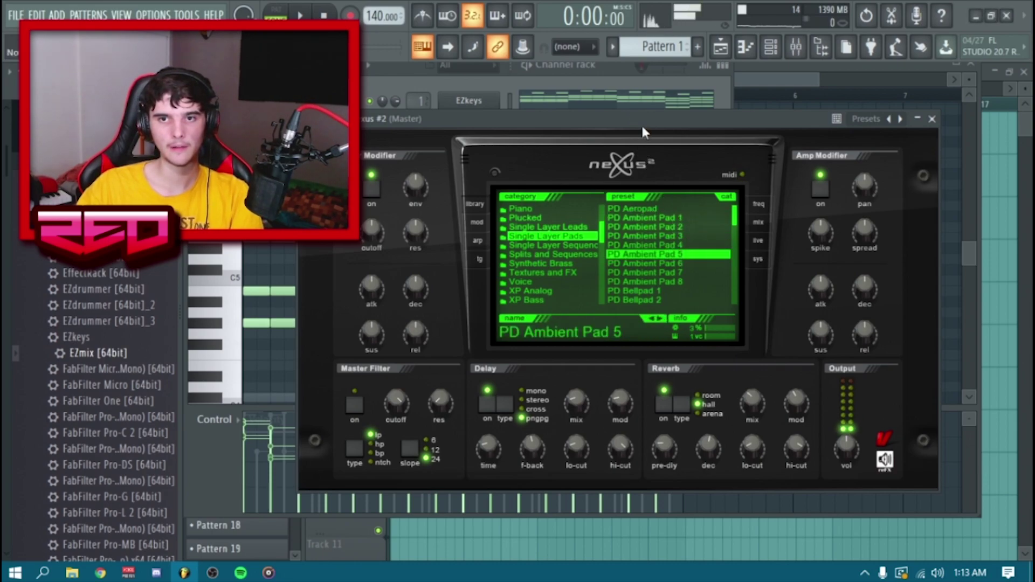
{"action": "left_click", "coordinate": [932, 118]}
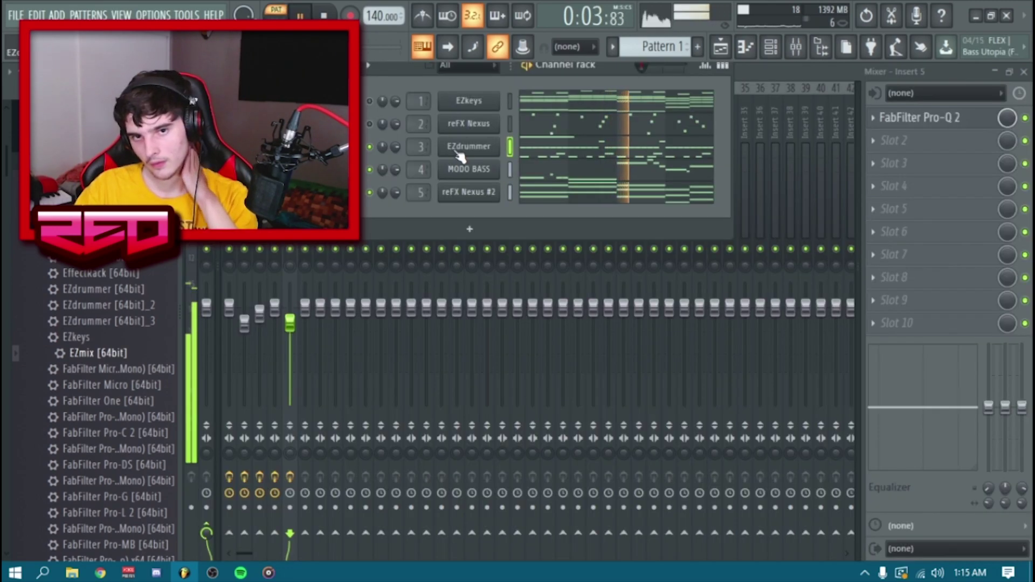
Add one extra D3 drum hit early in bar 1 and two in bar 2 of the EZdrummer part, checking them by playback.
{"action": "left_click", "coordinate": [539, 145]}
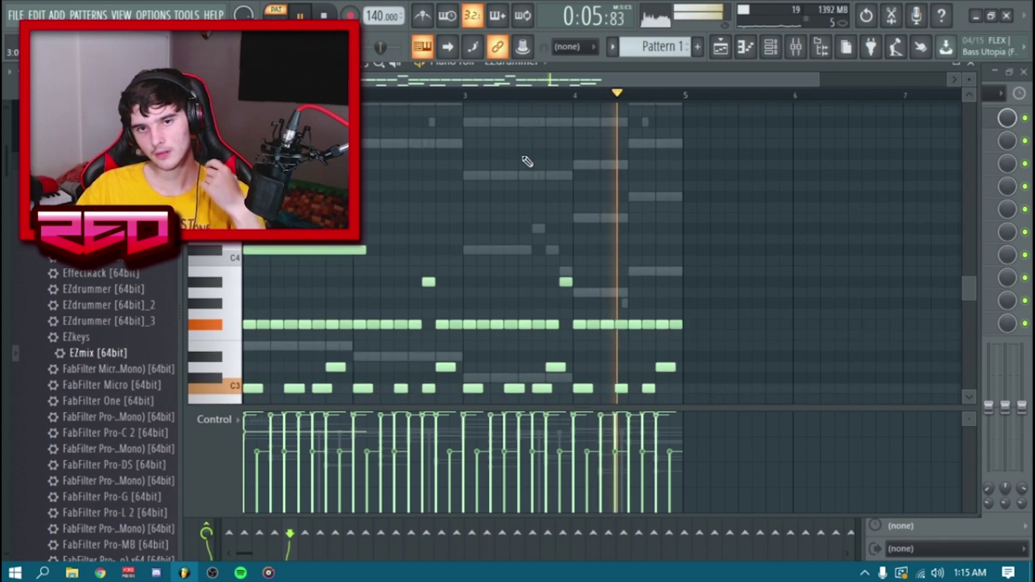
{"action": "key", "text": "space"}
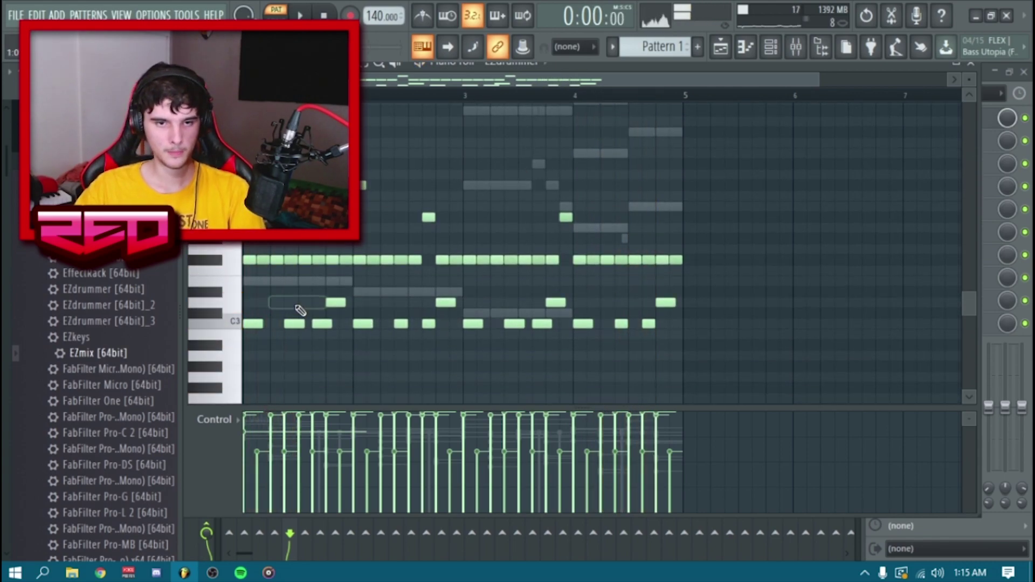
{"action": "left_click", "coordinate": [265, 303]}
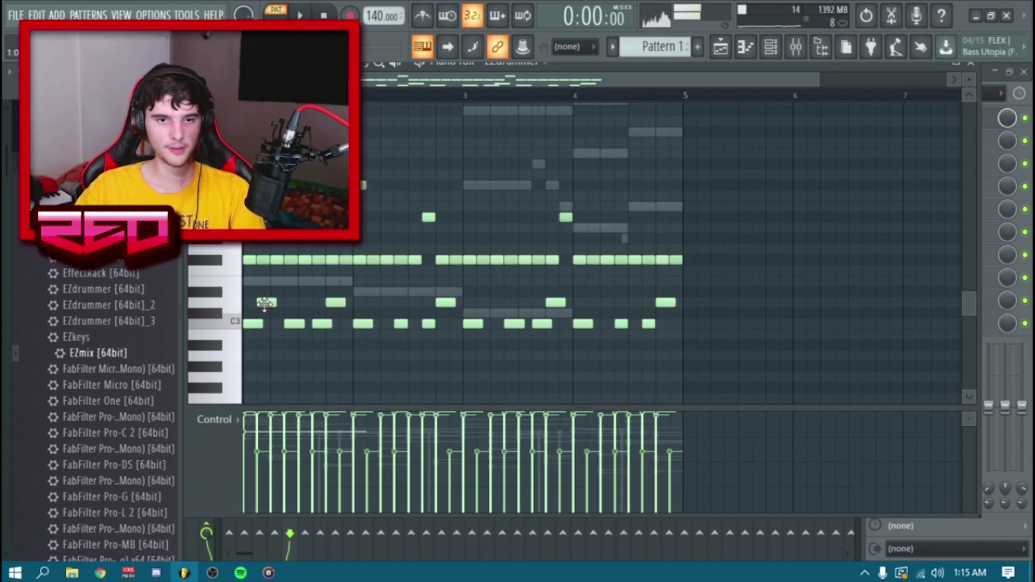
{"action": "key", "text": "space"}
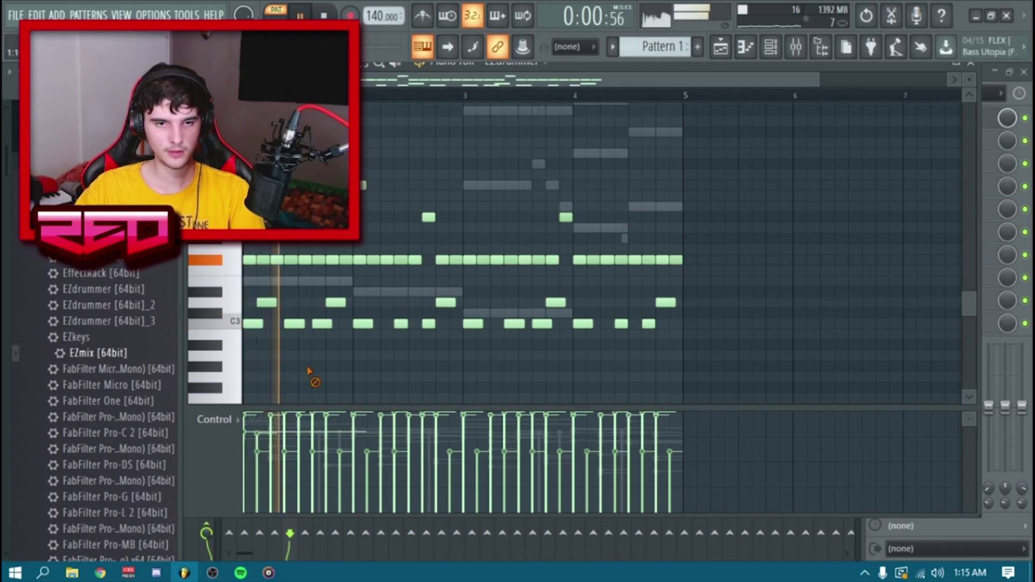
{"action": "left_click", "coordinate": [376, 302]}
{"action": "key", "text": "space"}
{"action": "left_click", "coordinate": [409, 302]}
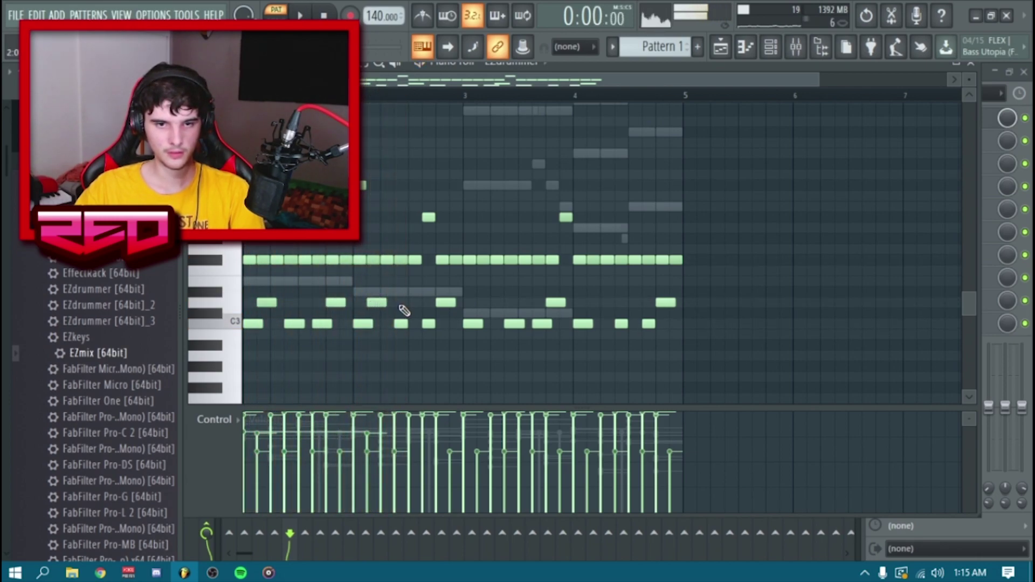
{"action": "left_click", "coordinate": [408, 302], "text": "ctrl+shift"}
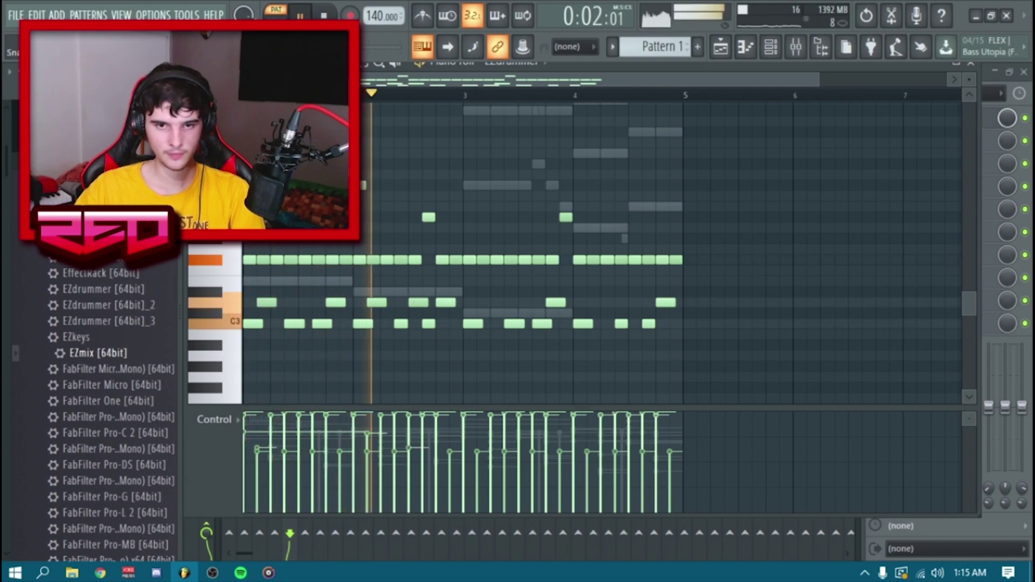
{"action": "scroll", "coordinate": [369, 158], "scroll_direction": "up", "scroll_amount": 2}
{"action": "key", "text": "space"}
Transpose all notes of the first Nexus melody up one octave.
{"action": "left_click", "coordinate": [221, 64]}
{"action": "scroll", "coordinate": [361, 89], "scroll_direction": "up", "scroll_amount": 5}
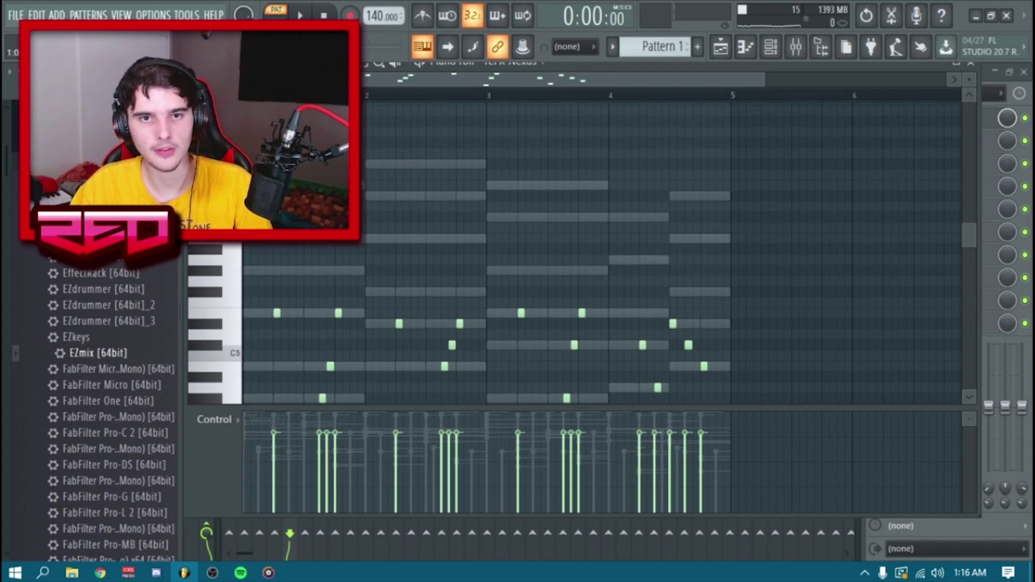
{"action": "key", "text": "space"}
{"action": "scroll", "coordinate": [404, 204], "scroll_direction": "down", "scroll_amount": 3}
{"action": "key", "text": "space"}
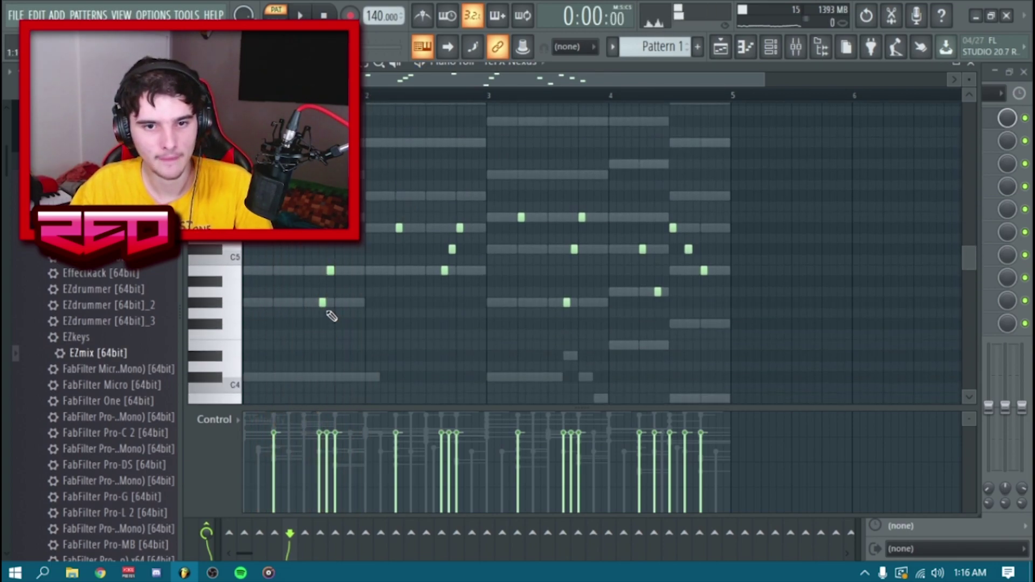
{"action": "key", "text": "ctrl+a"}
{"action": "key", "text": "ctrl+Up"}
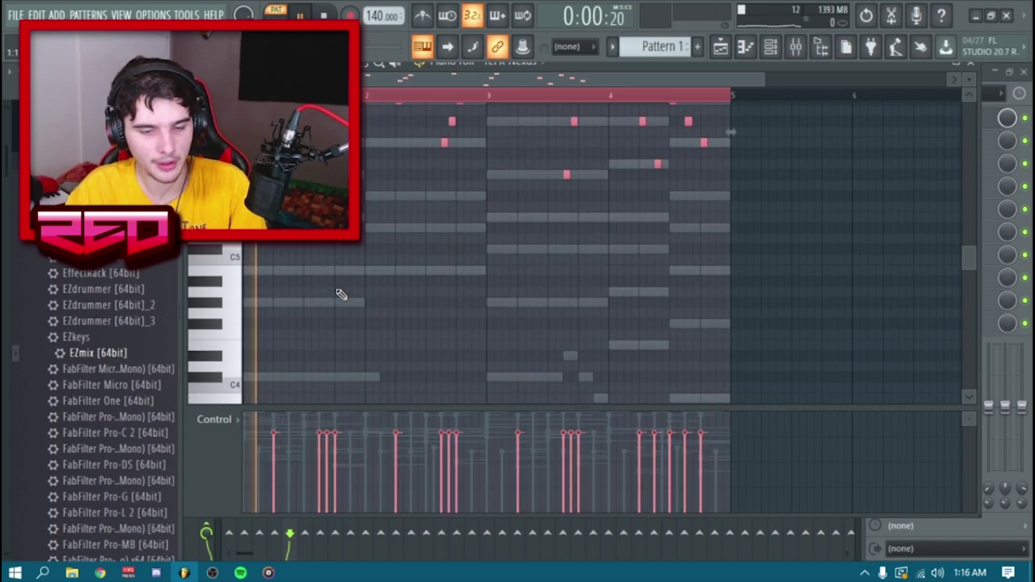
Listen to the looping pattern while toggling the MODO BASS, second Nexus, EZkeys and first Nexus channels.
{"action": "left_click", "coordinate": [761, 53]}
{"action": "left_click", "coordinate": [370, 170]}
{"action": "left_click", "coordinate": [370, 192]}
{"action": "left_click", "coordinate": [370, 102]}
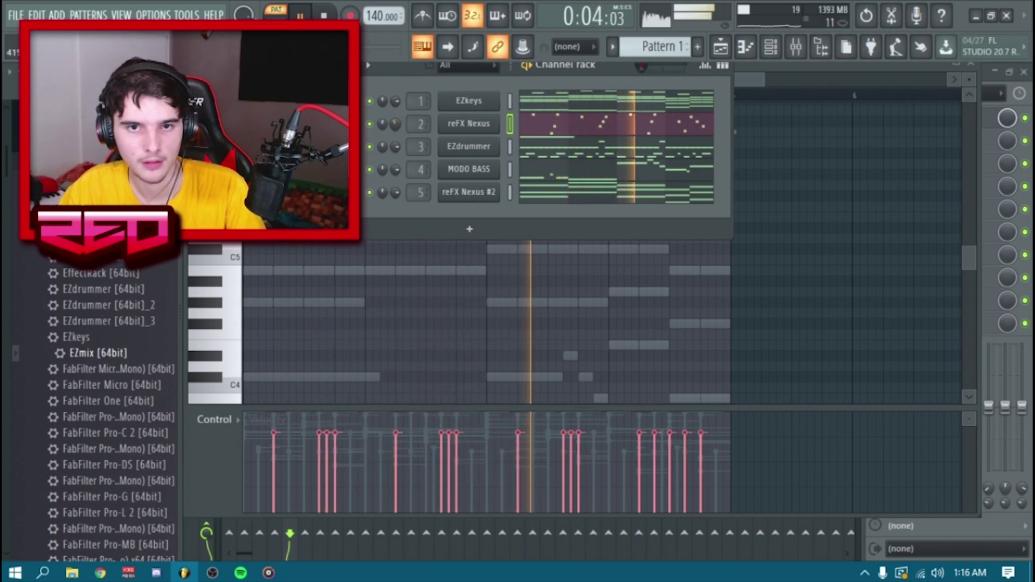
{"action": "key", "text": "F9"}
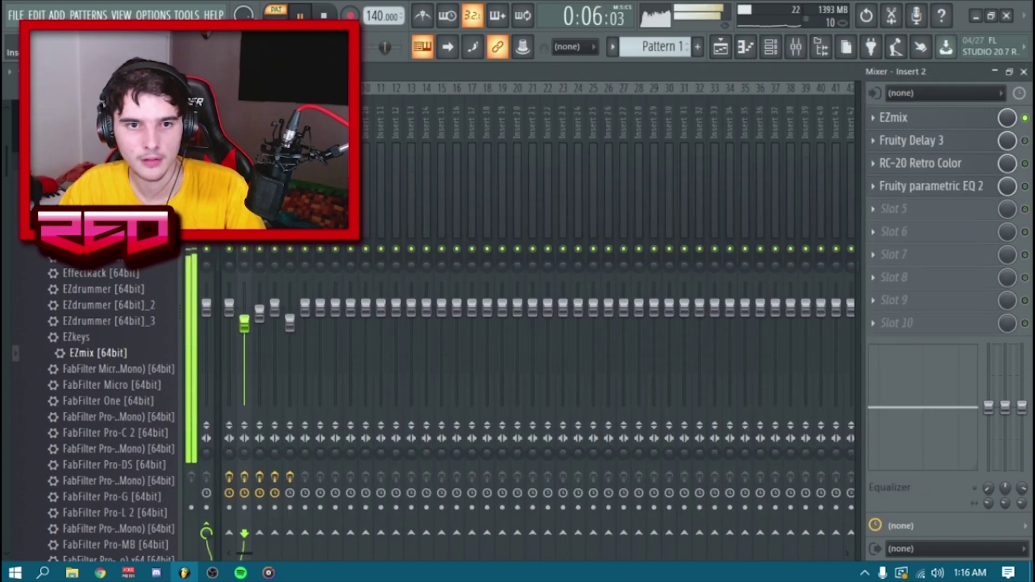
{"action": "left_click", "coordinate": [771, 47]}
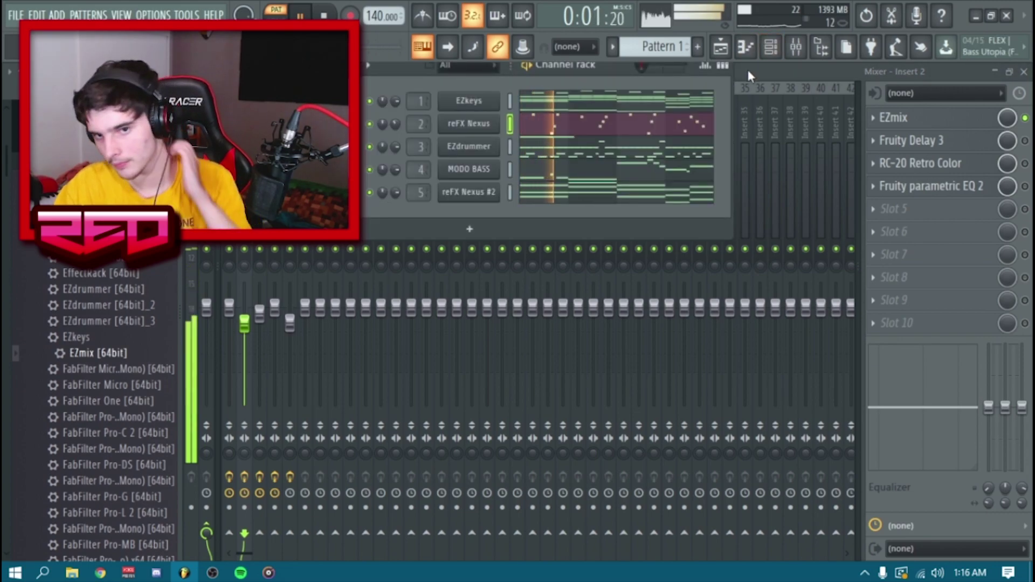
{"action": "left_click", "coordinate": [370, 124]}
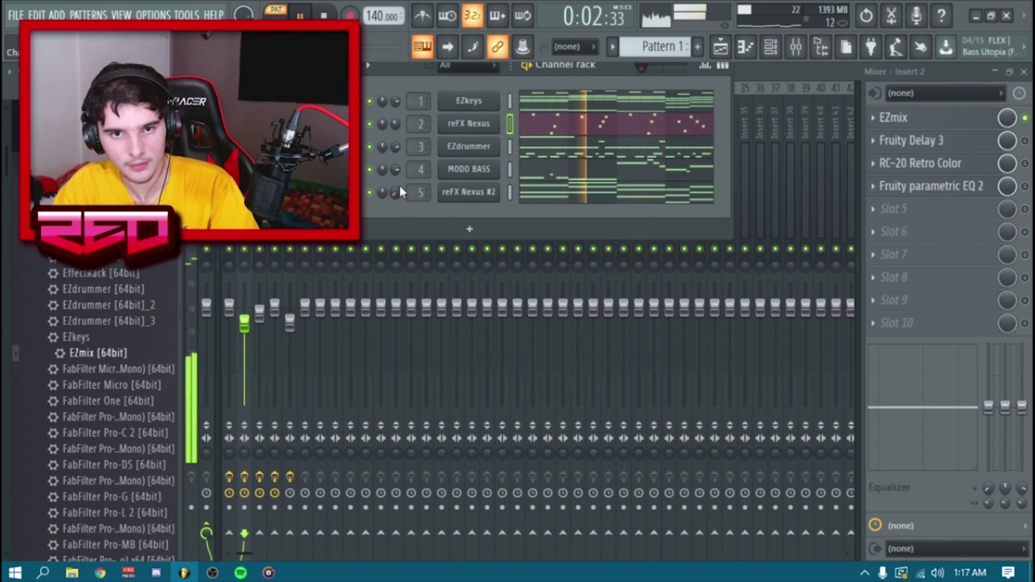
Duplicate the Pattern 1 clip in the playlist, place the copy at bar 5 on the first track and play the arrangement.
{"action": "left_click", "coordinate": [720, 46]}
{"action": "key", "text": "space"}
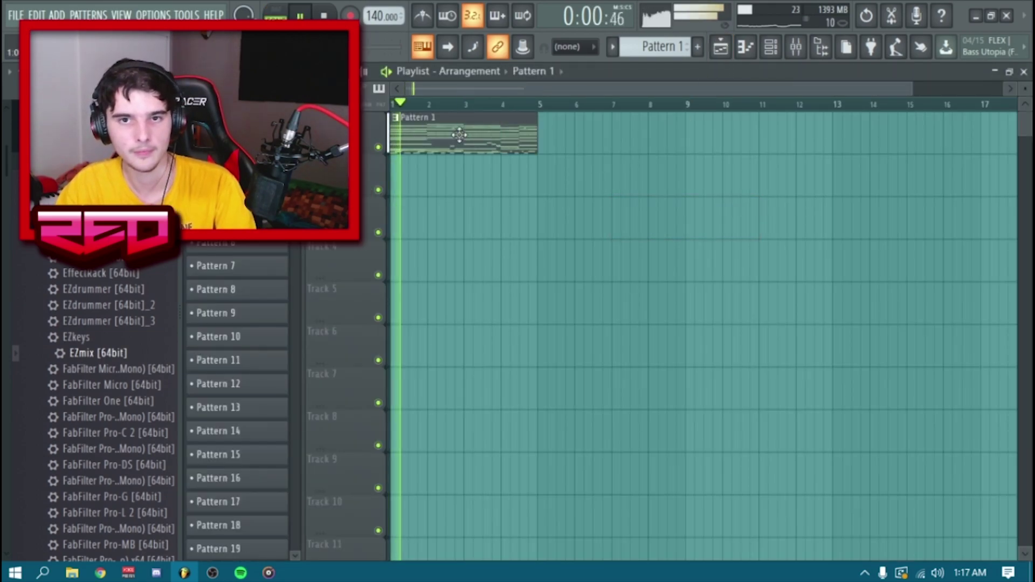
{"action": "right_click", "coordinate": [459, 130]}
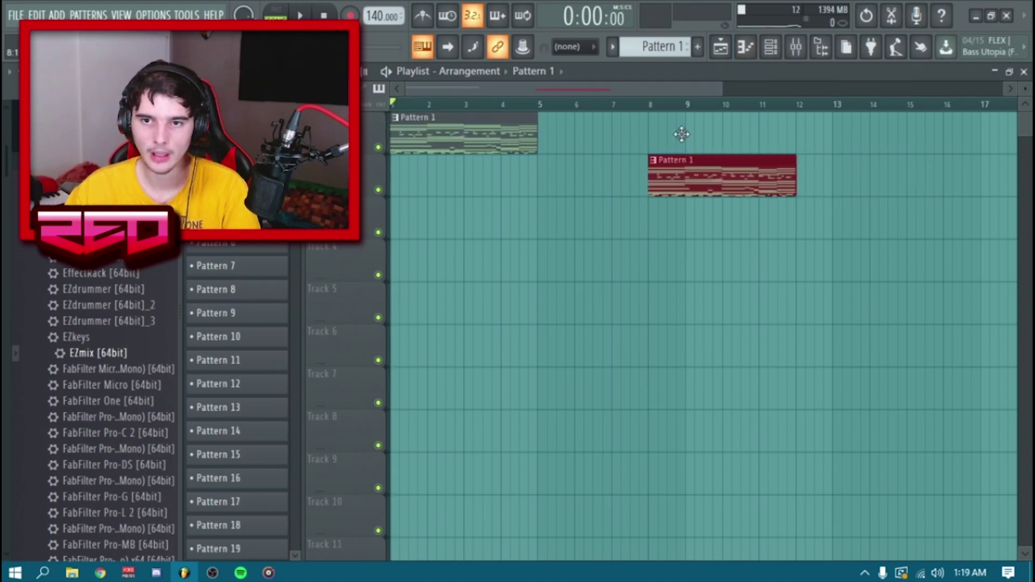
{"action": "left_click_drag", "start_coordinate": [706, 146], "coordinate": [570, 115]}
{"action": "key", "text": "space"}
{"action": "right_click", "coordinate": [504, 289]}
{"action": "left_click", "coordinate": [59, 178]}
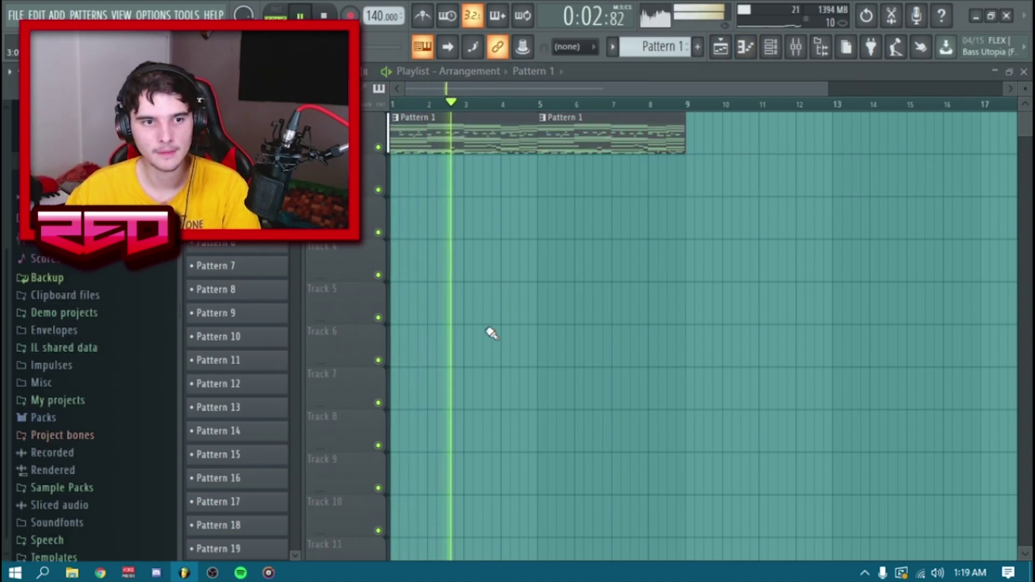
{"action": "left_click", "coordinate": [771, 47]}
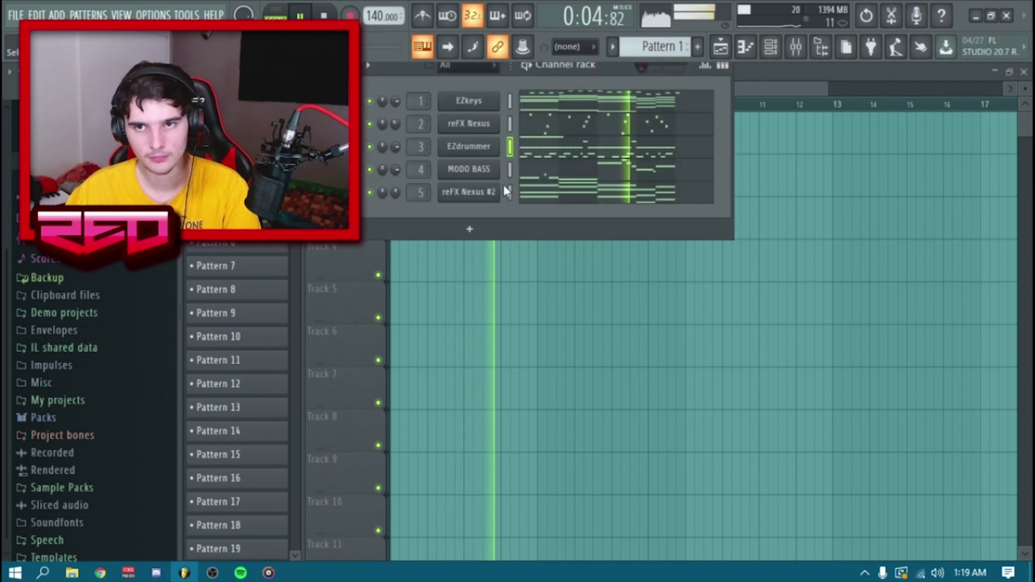
{"action": "left_click", "coordinate": [480, 230]}
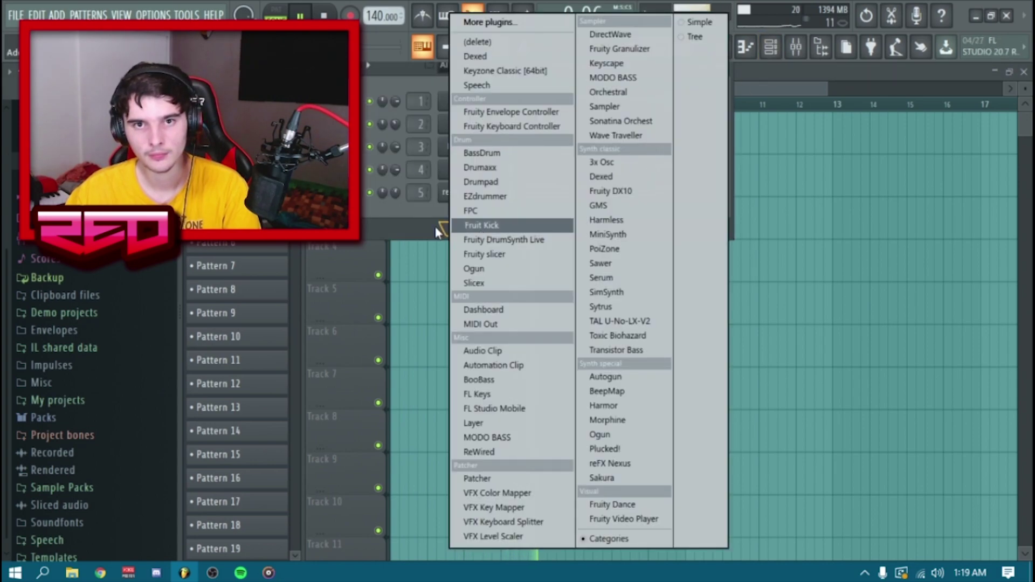
{"action": "left_click", "coordinate": [400, 227]}
{"action": "key", "text": "space"}
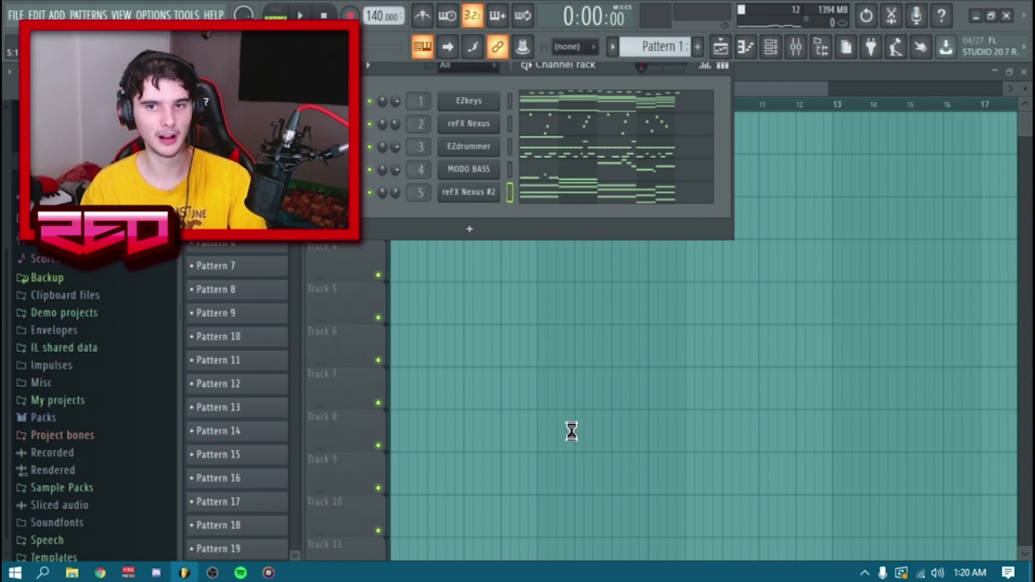
Save the project under the name YT.
{"action": "type", "text": "YT"}
{"action": "key", "text": "Return"}
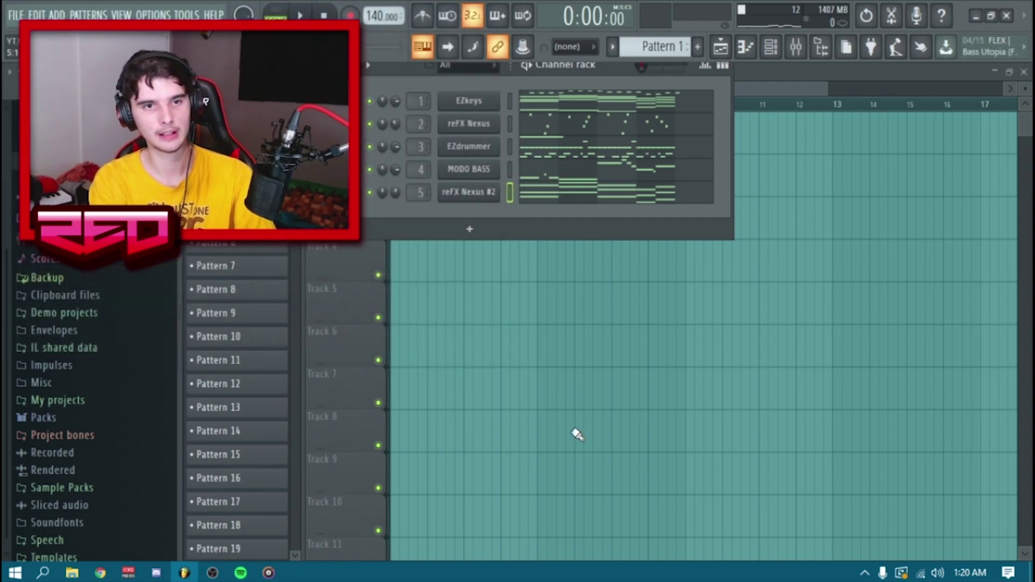
Open an earlier project from the recent files and close the unresponsive program instance.
{"action": "left_click", "coordinate": [16, 17]}
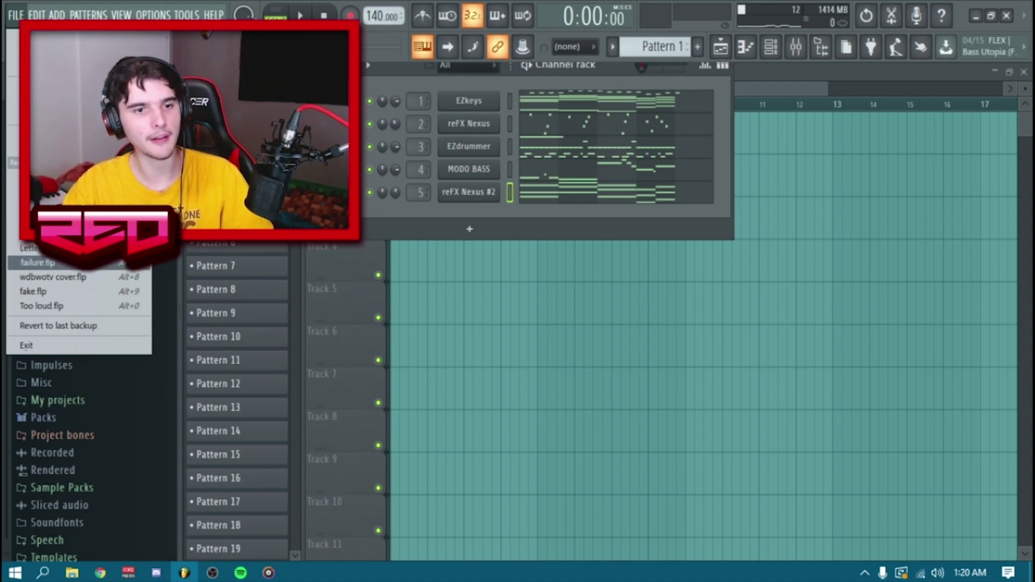
{"action": "left_click", "coordinate": [66, 268]}
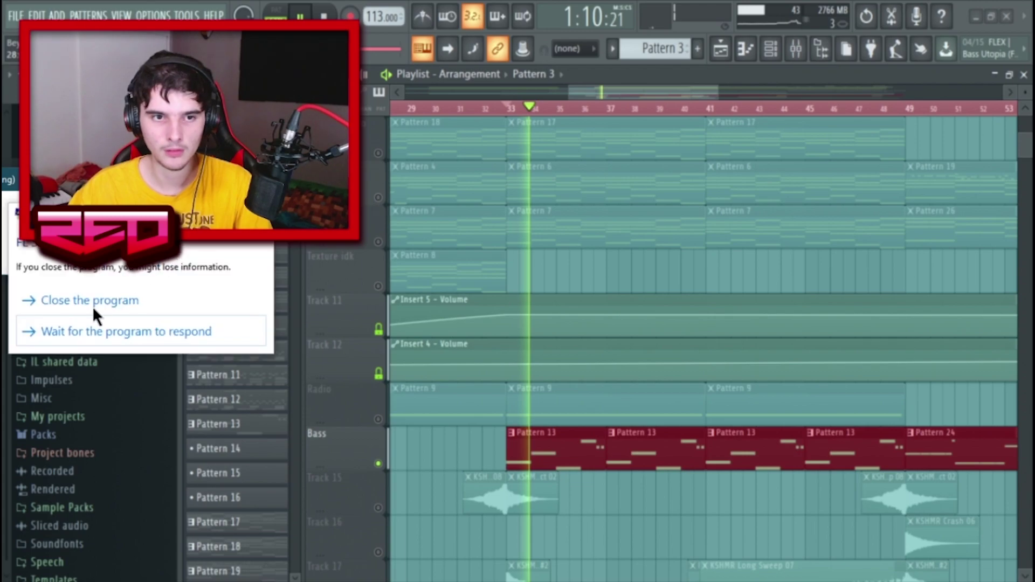
{"action": "left_click", "coordinate": [93, 304]}
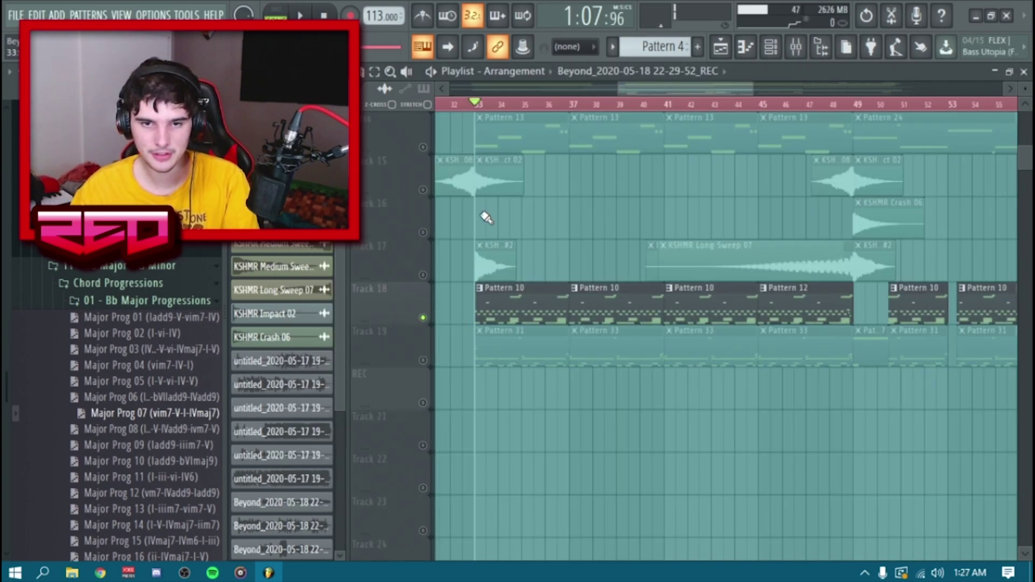
Play the soloed Track 18 patterns of the earlier project around bar 33 and around bar 73.
{"action": "scroll", "coordinate": [486, 218], "scroll_direction": "up", "scroll_amount": 2}
{"action": "key", "text": "space"}
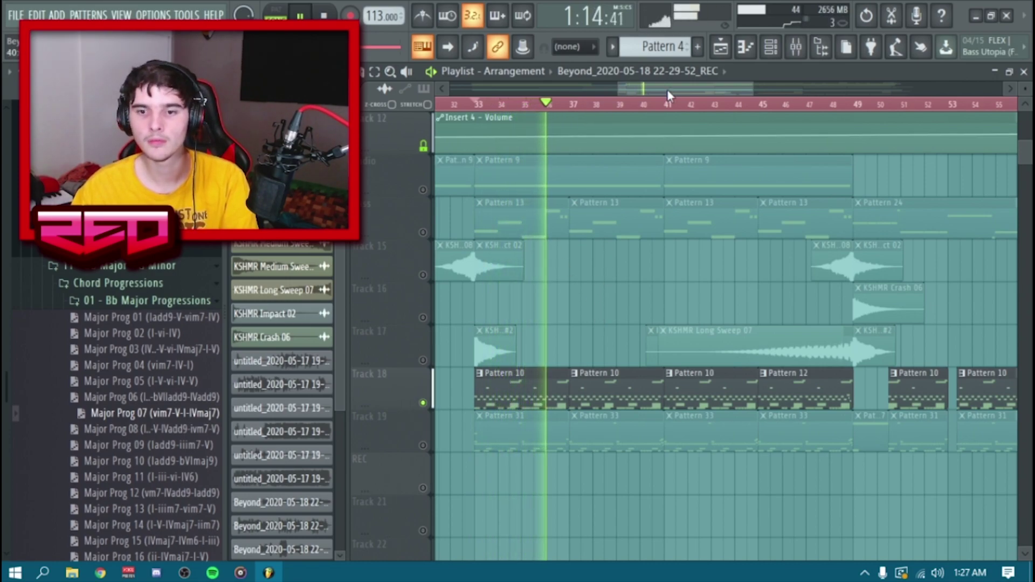
{"action": "left_click_drag", "start_coordinate": [679, 86], "coordinate": [858, 64]}
{"action": "key", "text": "space"}
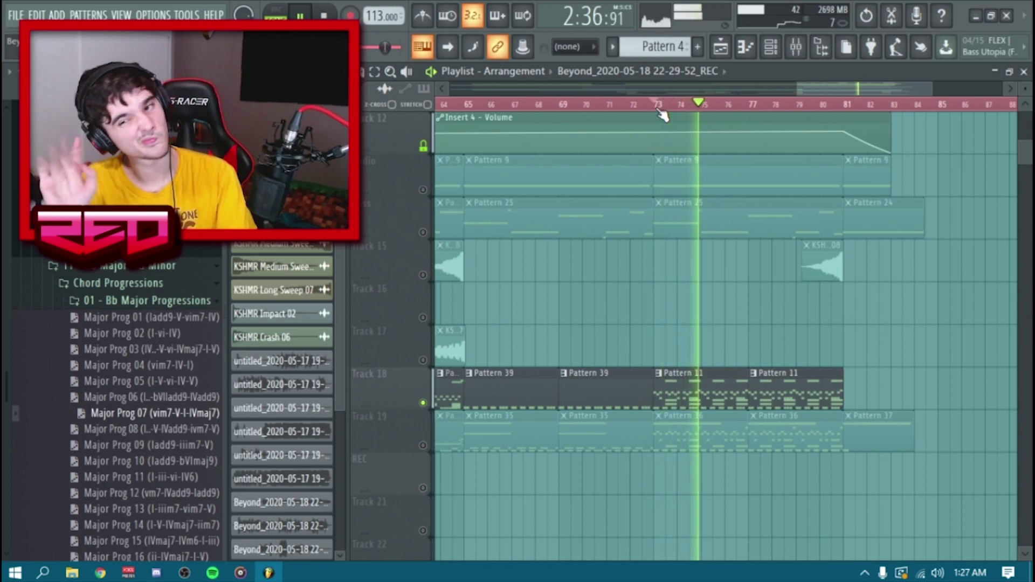
Return to bar 33 of the arrangement, stop playback and unmute Tracks 15, 16, 17 and 19.
{"action": "left_click_drag", "start_coordinate": [874, 88], "coordinate": [630, 68]}
{"action": "key", "text": "space"}
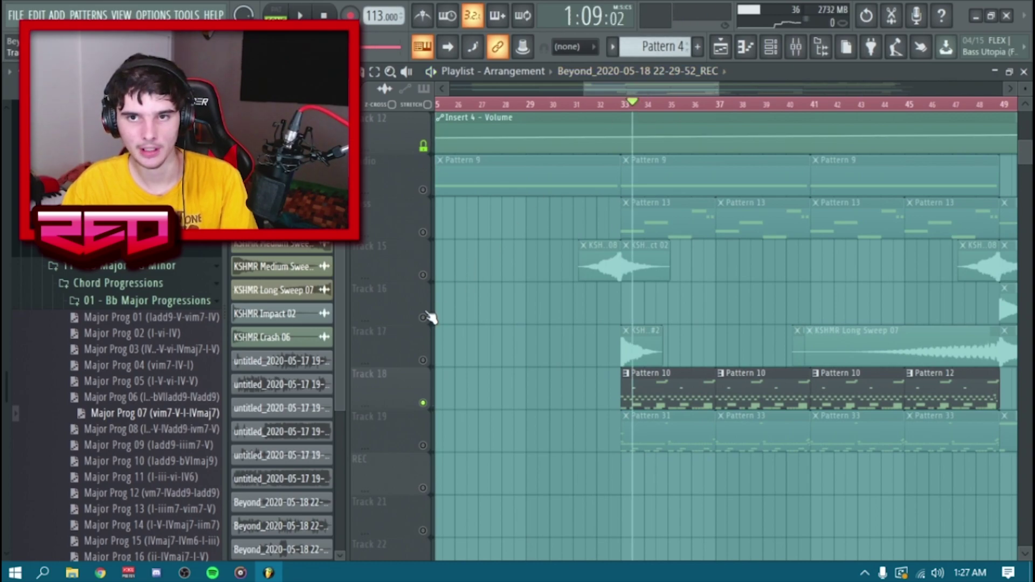
{"action": "left_click_drag", "start_coordinate": [422, 446], "coordinate": [422, 275]}
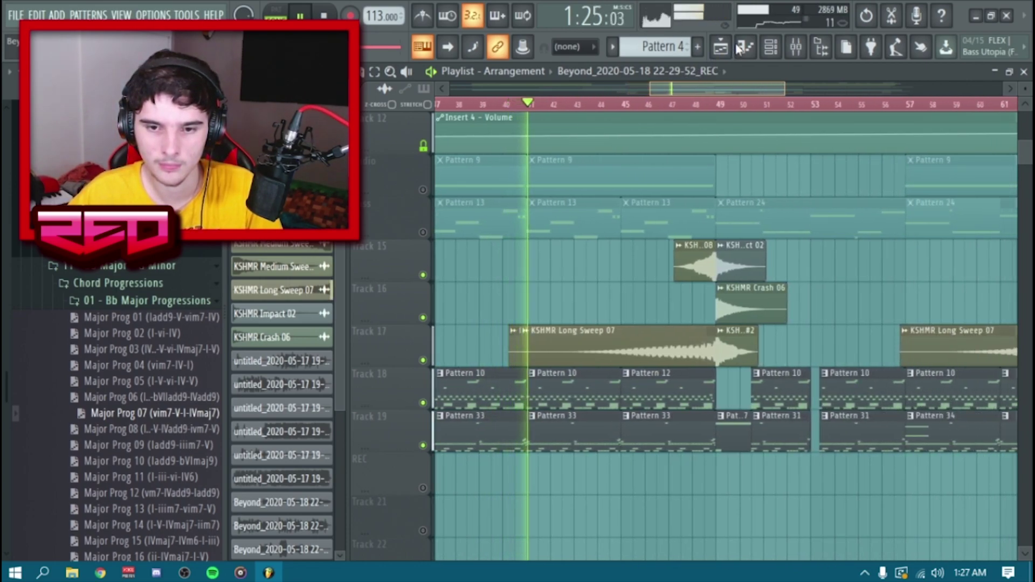
Stop playback, unmute Track 1 and the vocal track above Low Vox, and play them from around bar 49.
{"action": "key", "text": "space"}
{"action": "scroll", "coordinate": [688, 247], "scroll_direction": "up", "scroll_amount": 5}
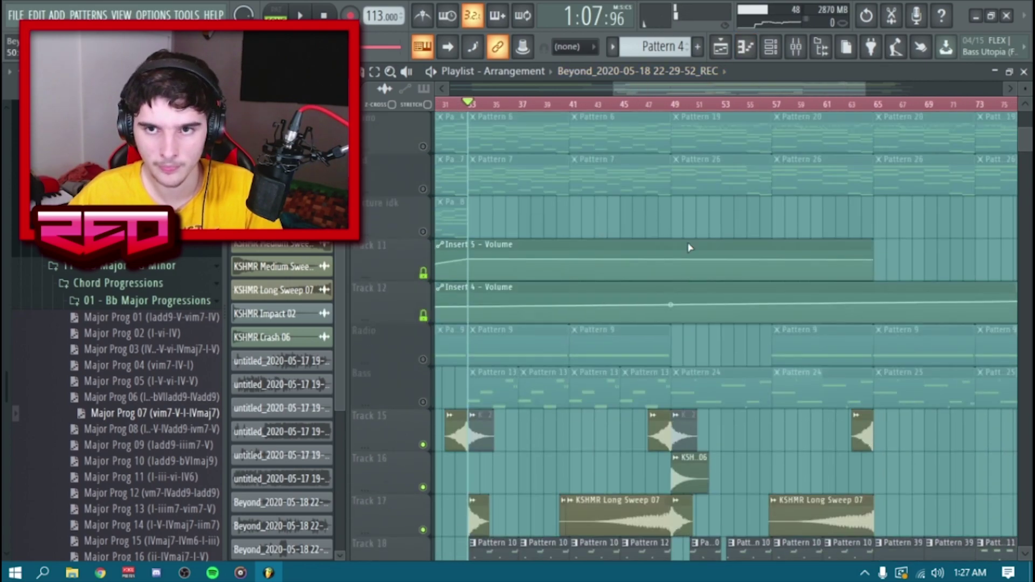
{"action": "scroll", "coordinate": [578, 86], "scroll_direction": "left", "scroll_amount": 2}
{"action": "left_click_drag", "start_coordinate": [693, 91], "coordinate": [732, 87]}
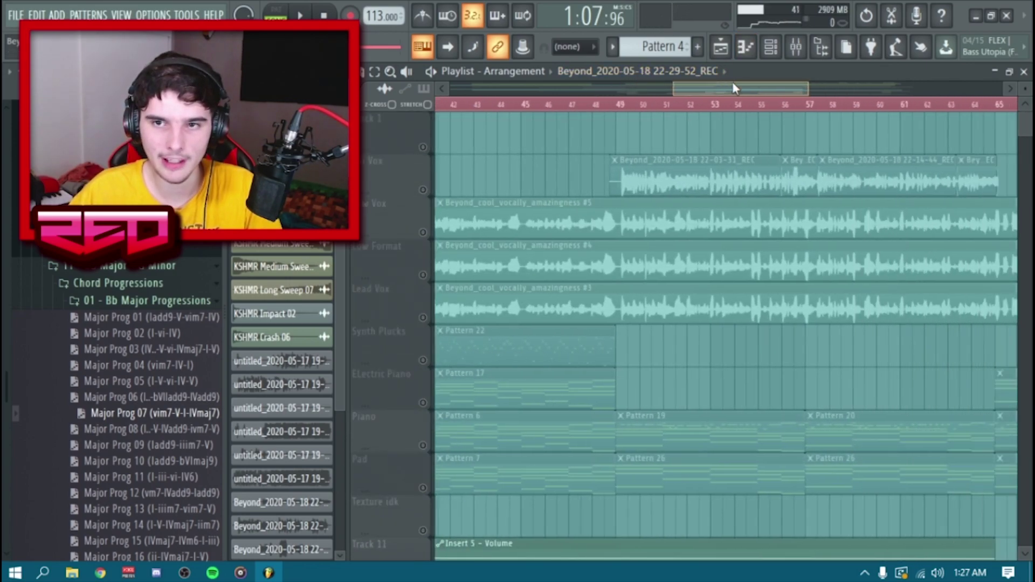
{"action": "left_click", "coordinate": [424, 190]}
{"action": "key", "text": "space"}
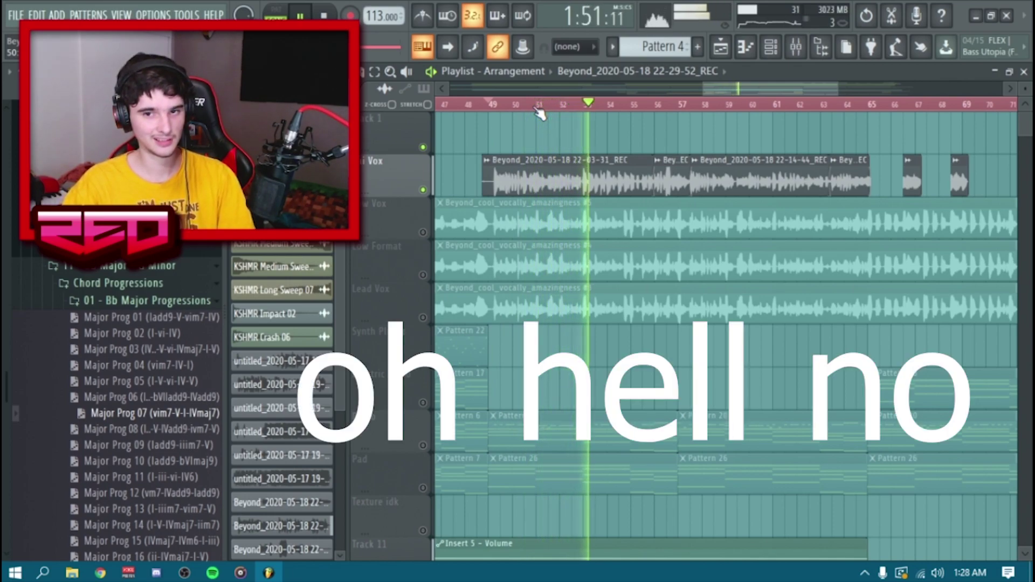
Follow the two unmuted vocal tracks through to around bar 73, pausing playback there.
{"action": "left_click_drag", "start_coordinate": [739, 91], "coordinate": [751, 85]}
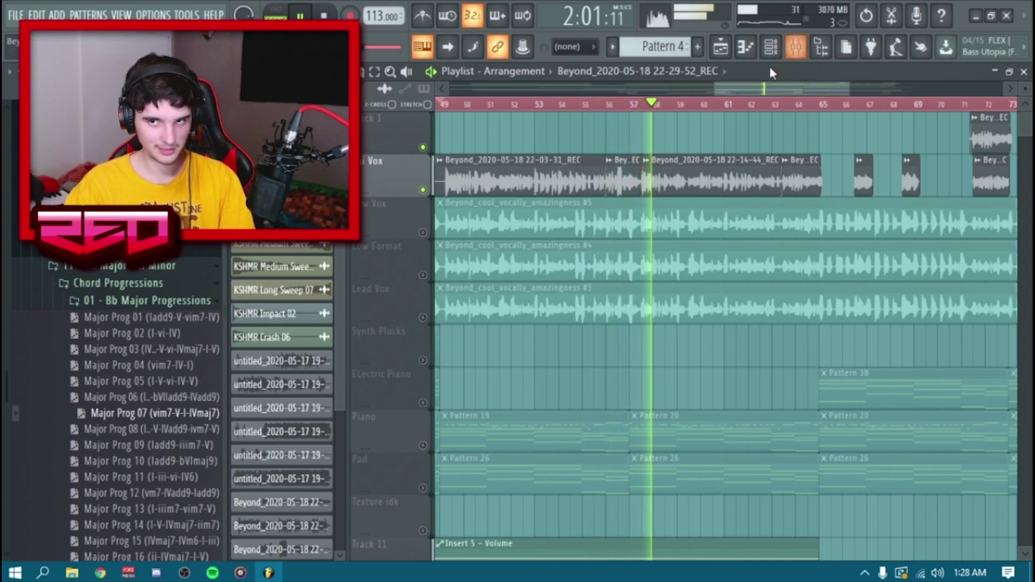
{"action": "left_click_drag", "start_coordinate": [778, 90], "coordinate": [793, 78]}
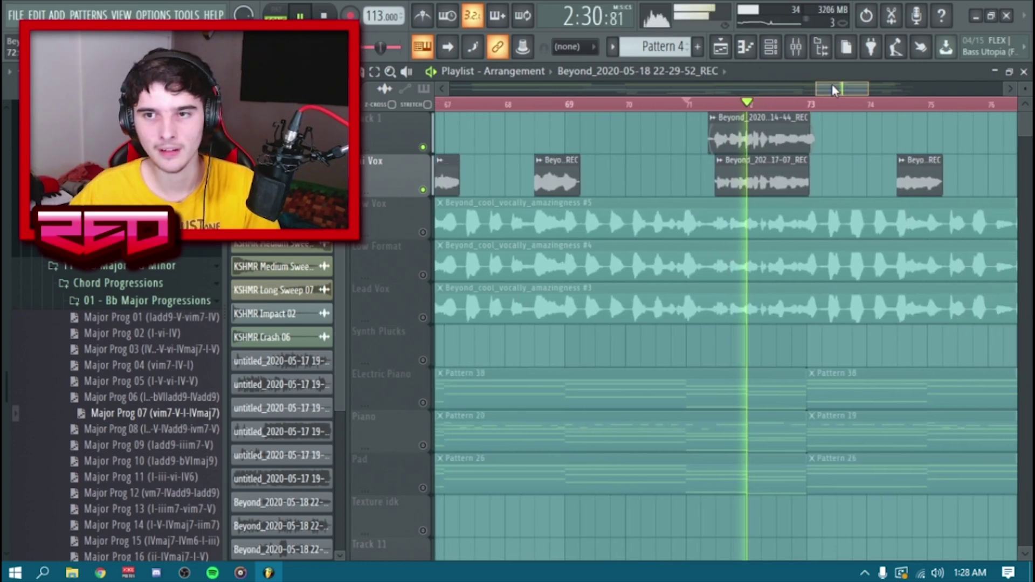
{"action": "left_click_drag", "start_coordinate": [833, 84], "coordinate": [851, 81]}
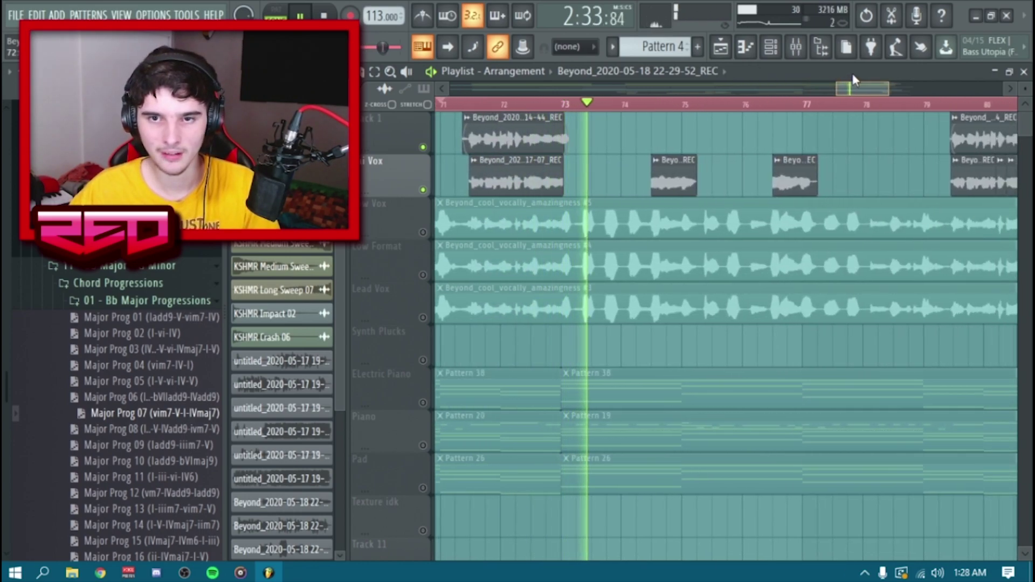
{"action": "key", "text": "space"}
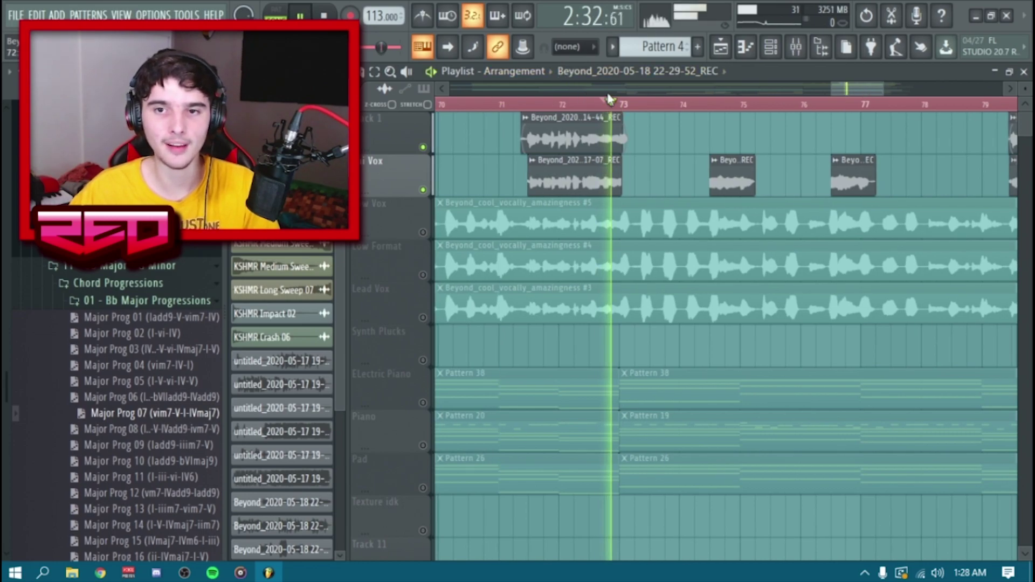
Unmute Low Vox, Low Format and Lead Vox, play all the vocals together around bar 73 and stop playback.
{"action": "key", "text": "space"}
{"action": "left_click", "coordinate": [422, 232]}
{"action": "left_click", "coordinate": [422, 275]}
{"action": "left_click", "coordinate": [423, 317]}
{"action": "key", "text": "space"}
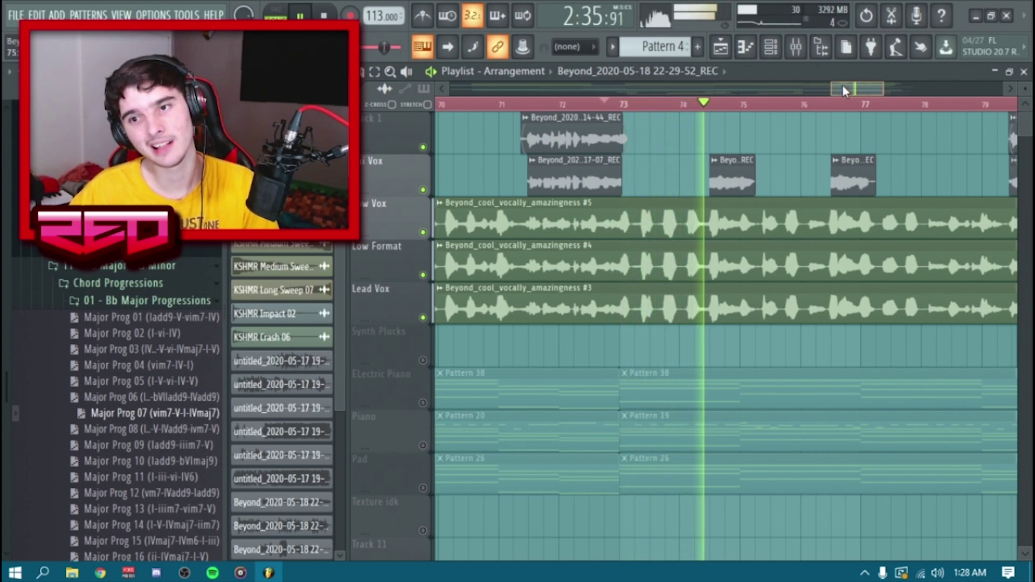
{"action": "left_click_drag", "start_coordinate": [843, 86], "coordinate": [858, 73]}
{"action": "key", "text": "space"}
Mute Low Vox, Low Format and Lead Vox and play the remaining vocals from around bar 79.
{"action": "left_click", "coordinate": [423, 233]}
{"action": "left_click", "coordinate": [423, 275]}
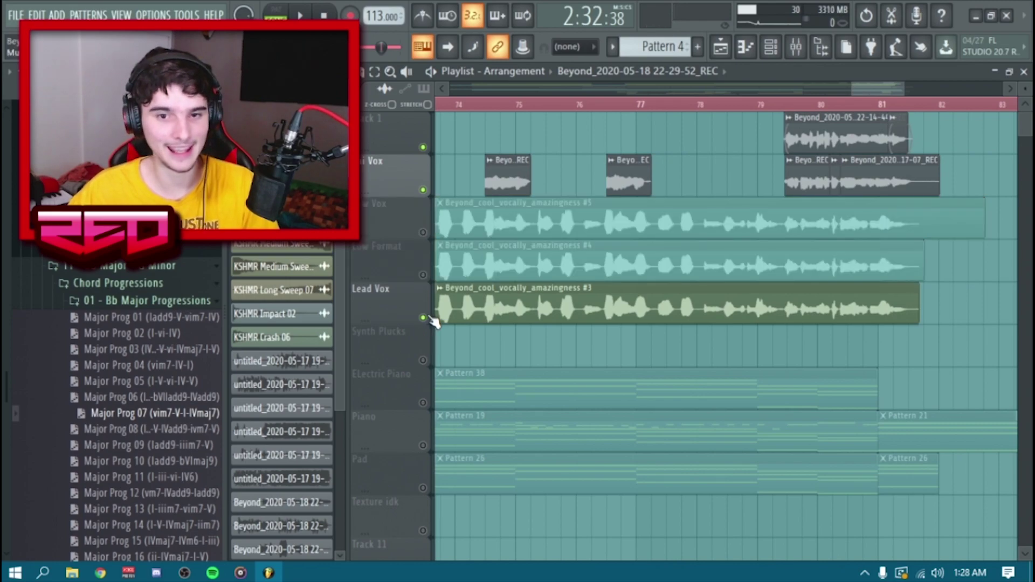
{"action": "left_click", "coordinate": [423, 317]}
{"action": "left_click", "coordinate": [771, 105]}
{"action": "key", "text": "space"}
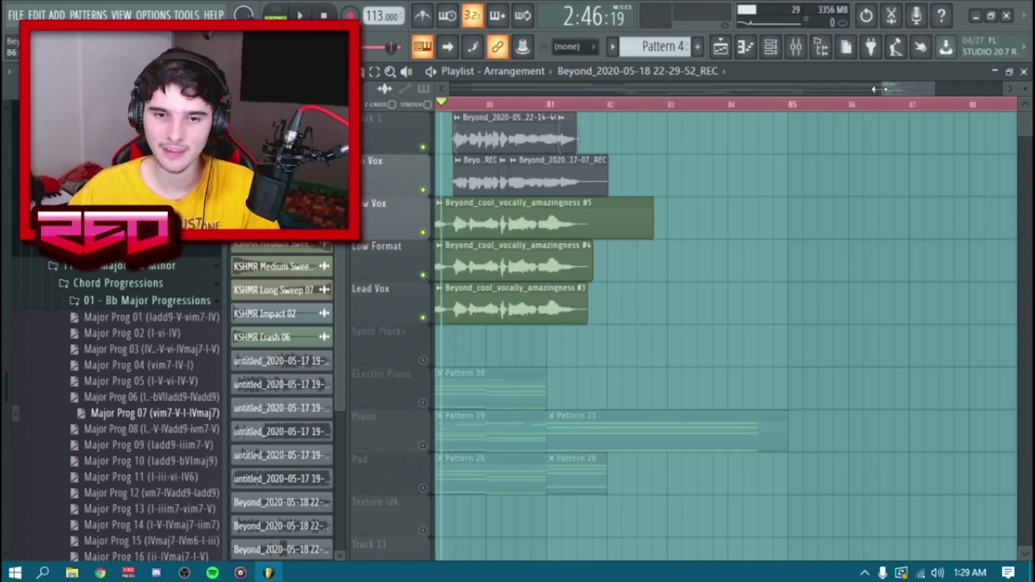
Start a timeline selection just before bar 49 and play all the vocal tracks together from bar 49.
{"action": "left_click_drag", "start_coordinate": [882, 89], "coordinate": [619, 63]}
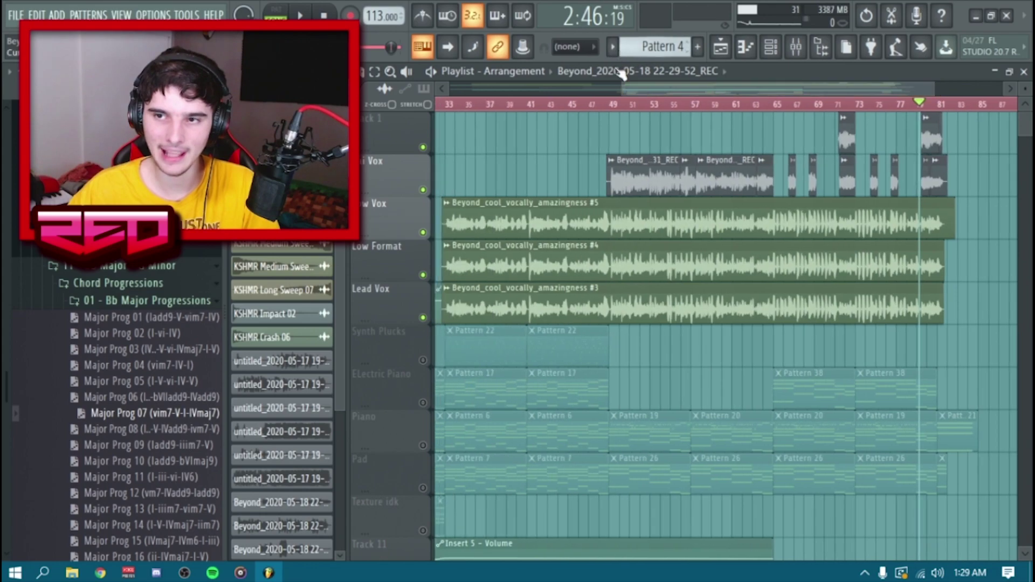
{"action": "scroll", "coordinate": [614, 106], "scroll_direction": "up", "scroll_amount": 4}
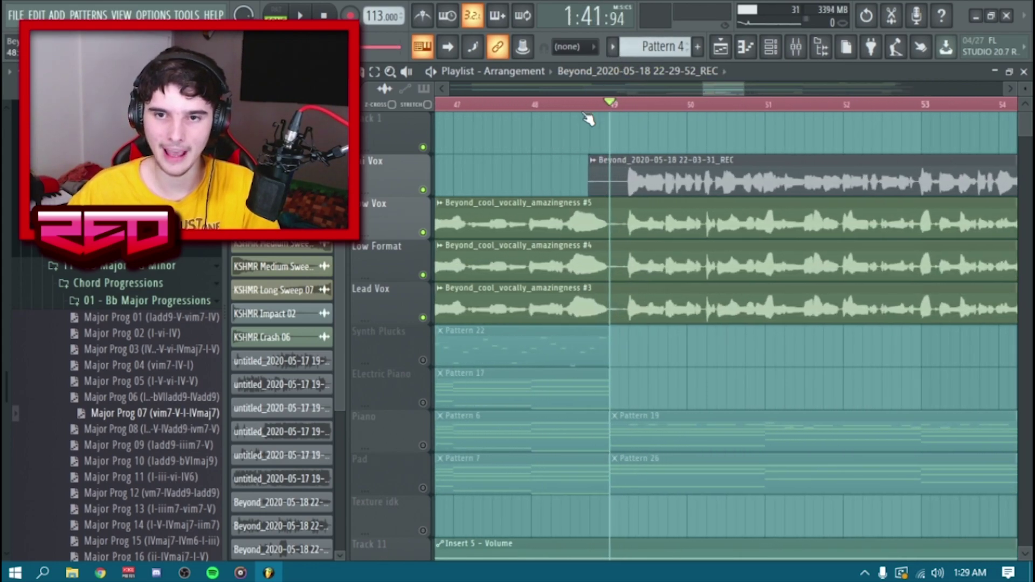
{"action": "left_click_drag", "start_coordinate": [595, 108], "coordinate": [584, 122]}
{"action": "key", "text": "space"}
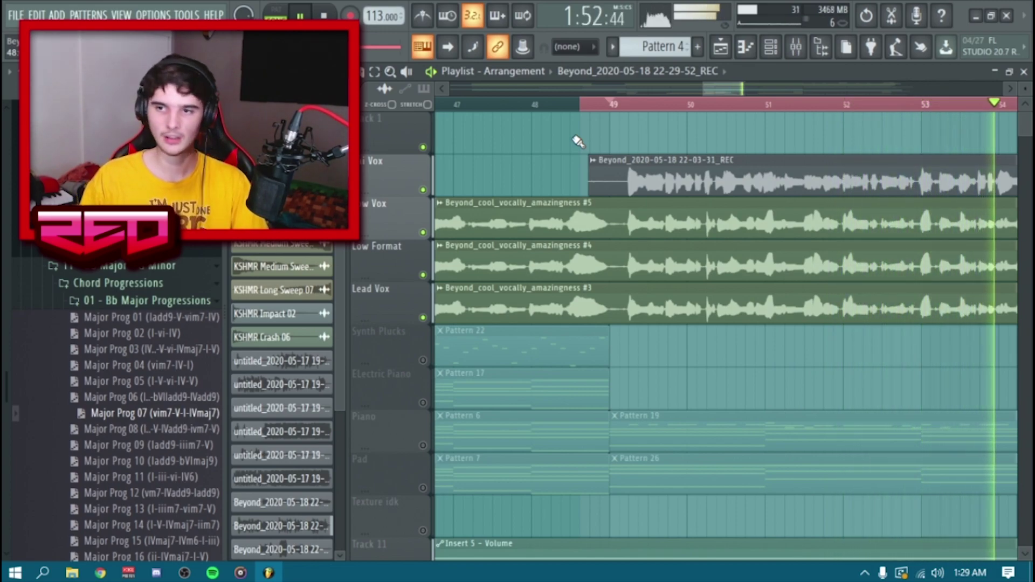
Check the vocal channel levels in the mixer against the playlist while the song plays.
{"action": "left_click", "coordinate": [805, 50]}
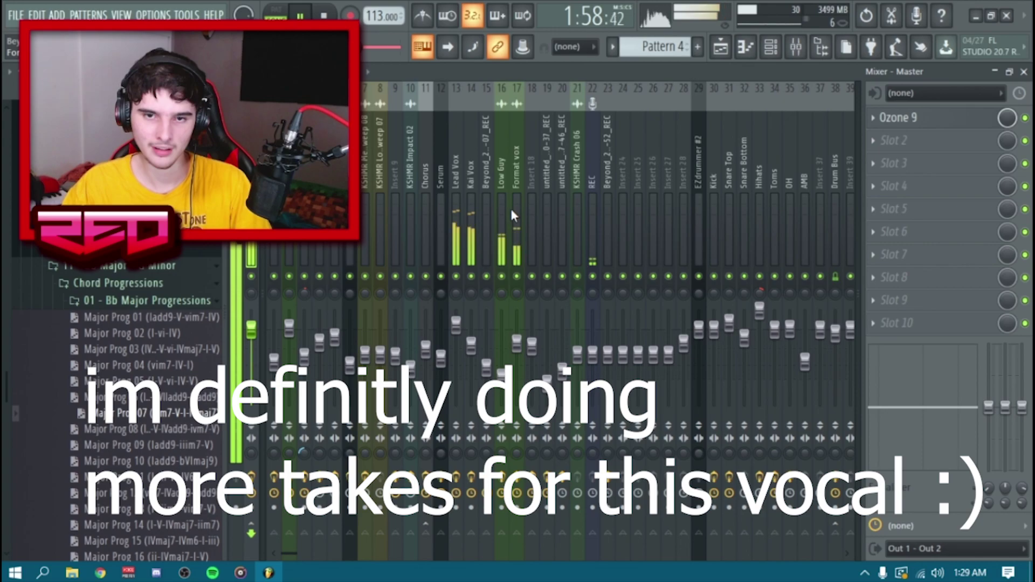
{"action": "left_click", "coordinate": [720, 48]}
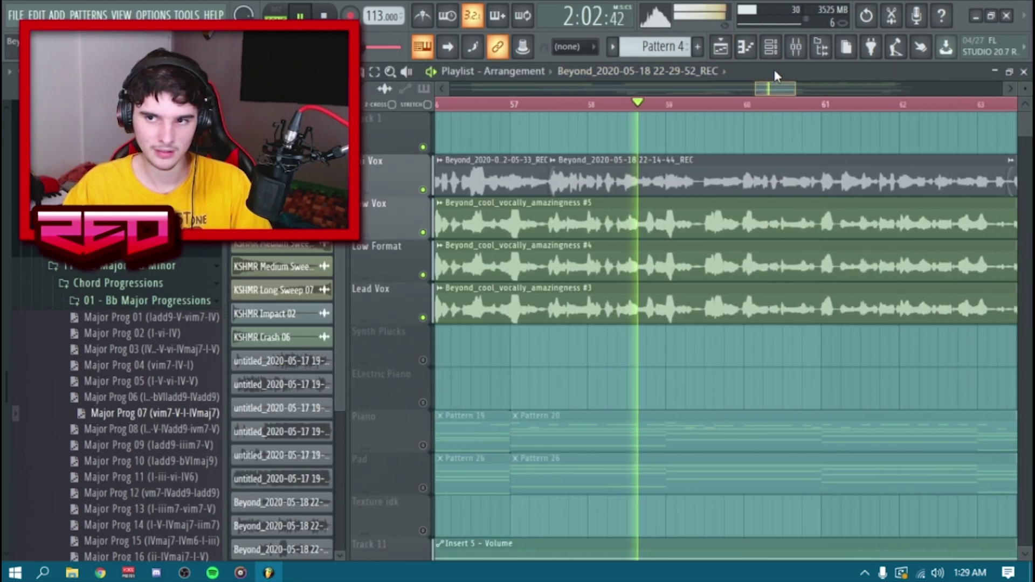
{"action": "left_click", "coordinate": [799, 48]}
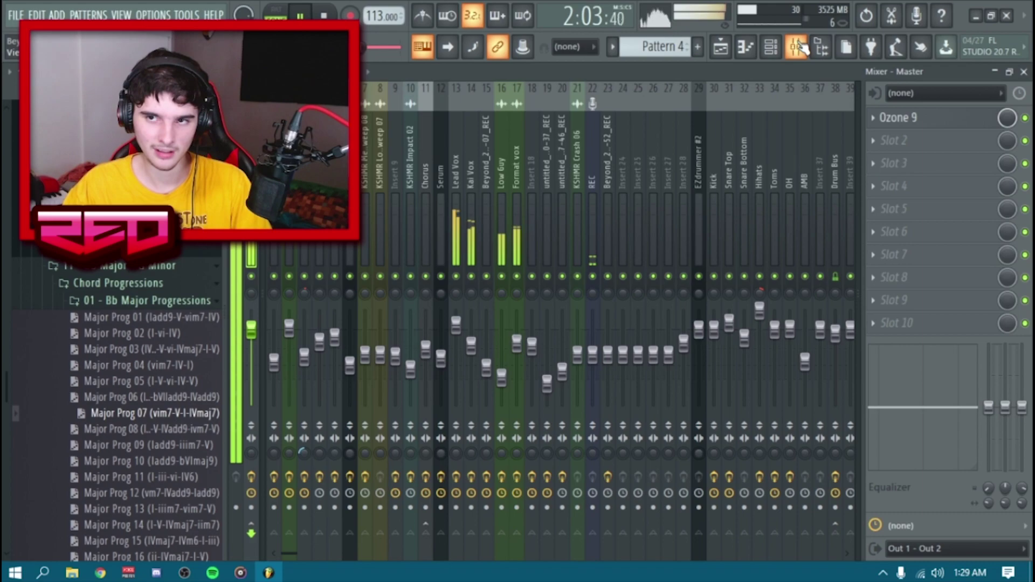
{"action": "left_click", "coordinate": [725, 52]}
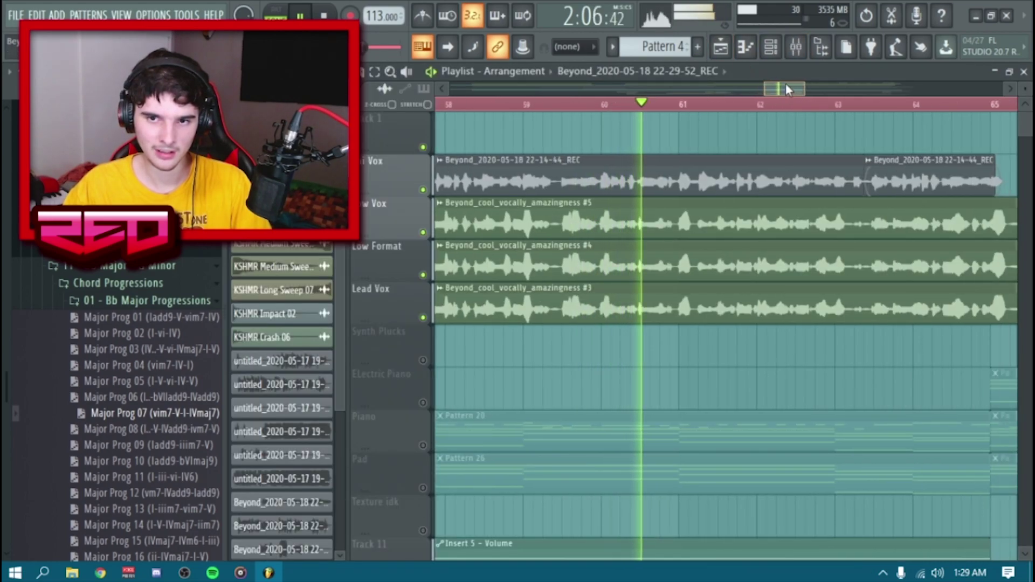
{"action": "left_click", "coordinate": [803, 48]}
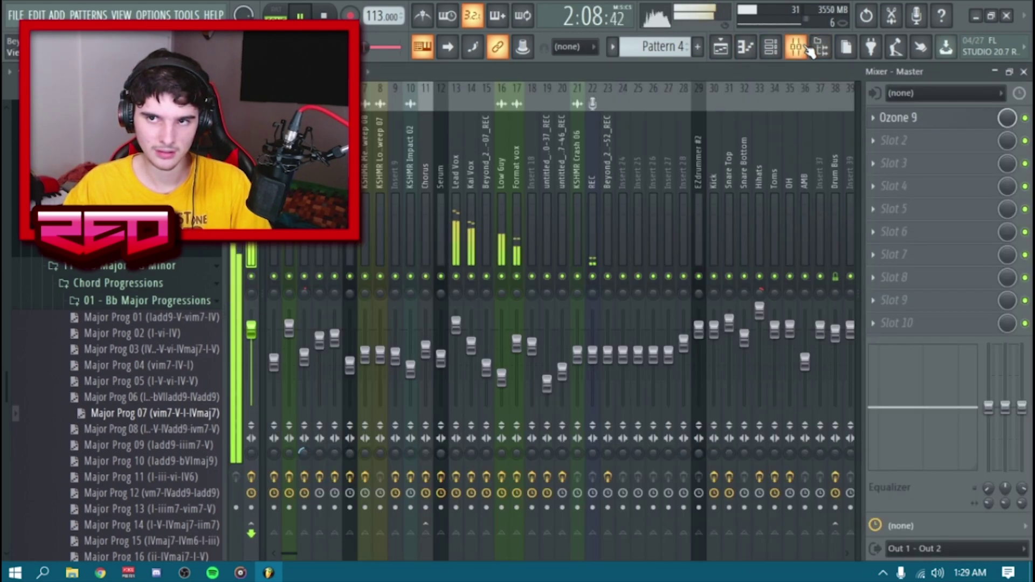
{"action": "left_click", "coordinate": [736, 53]}
Follow the layered vocals in the playlist from around bar 65, return to bar 49 and stop playback.
{"action": "left_click_drag", "start_coordinate": [782, 84], "coordinate": [811, 85]}
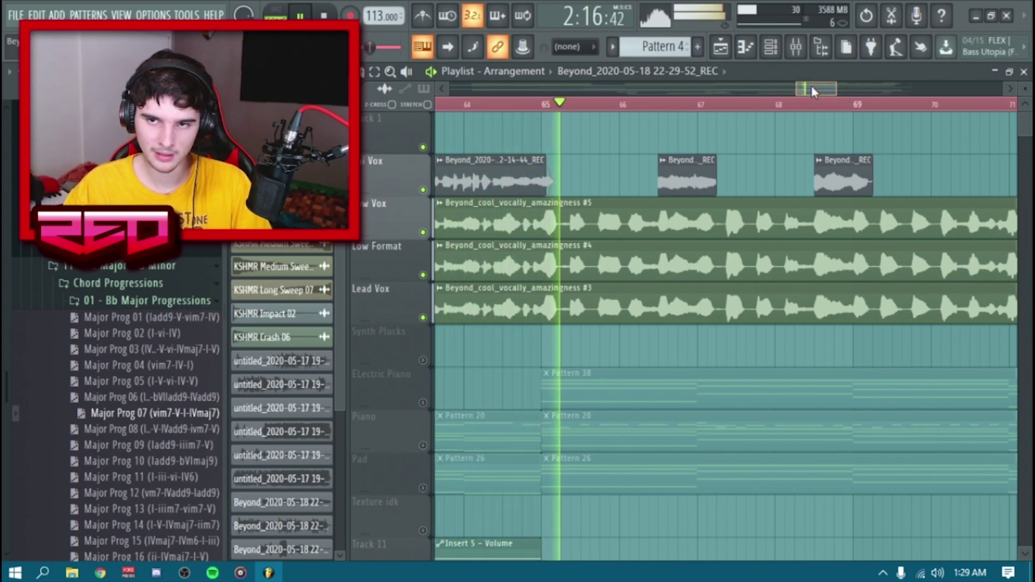
{"action": "left_click_drag", "start_coordinate": [810, 85], "coordinate": [821, 86]}
{"action": "scroll", "coordinate": [821, 106], "scroll_direction": "down", "scroll_amount": 2}
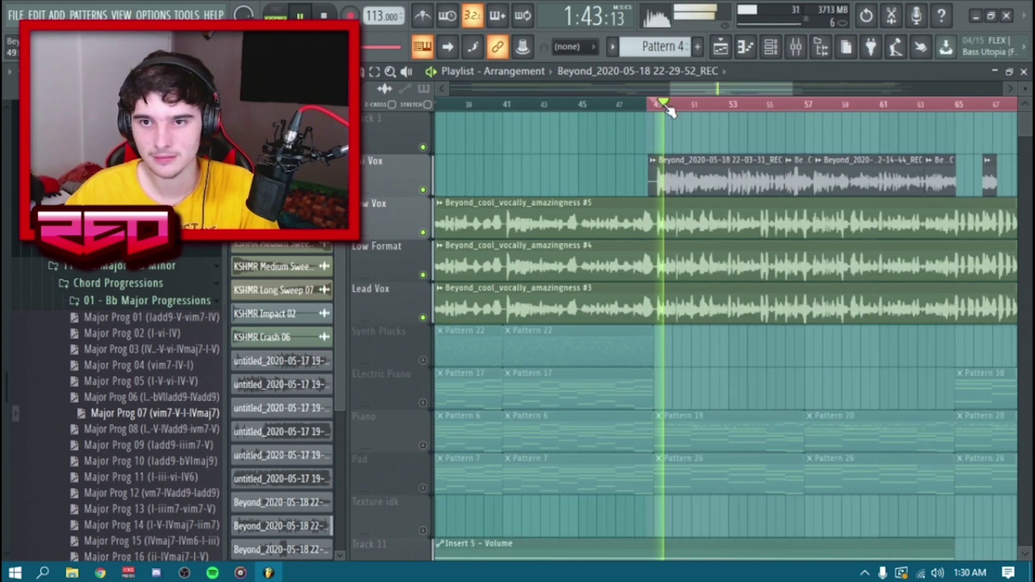
{"action": "key", "text": "space"}
{"action": "scroll", "coordinate": [668, 110], "scroll_direction": "up", "scroll_amount": 4}
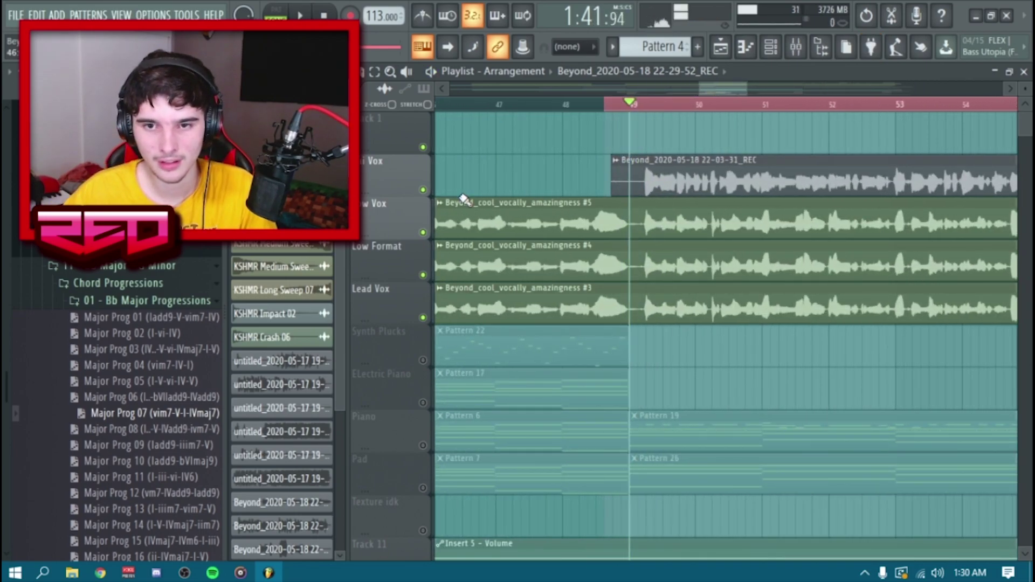
{"action": "key", "text": "space"}
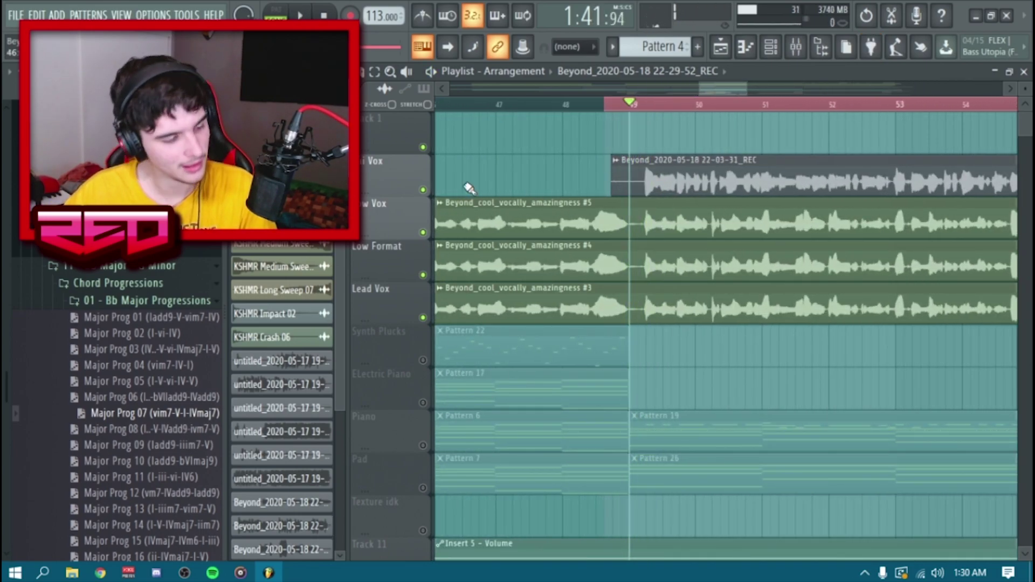